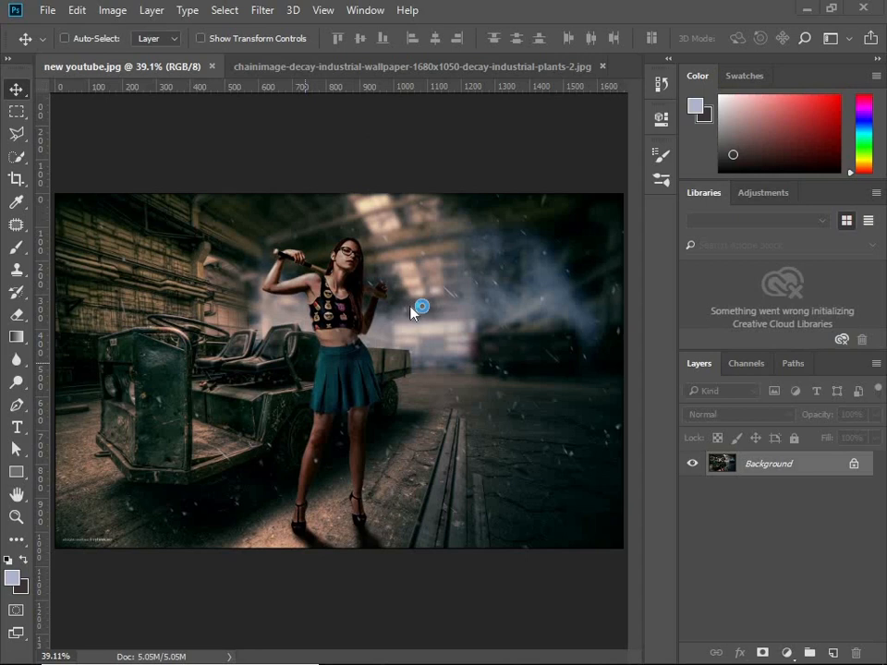
Step: Unlock the Background layer
left_click(855, 465)
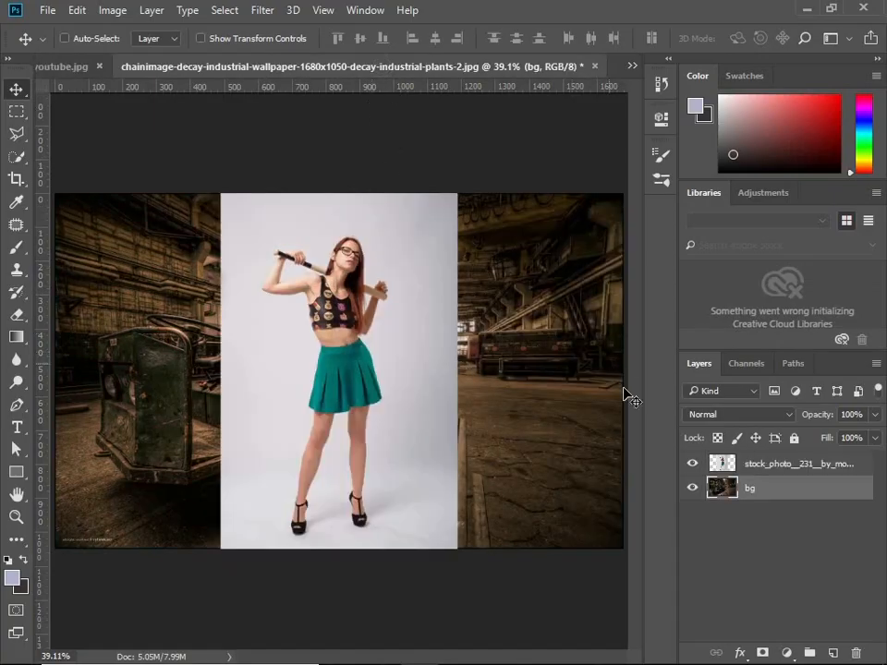
Step: Select the model's stock photo layer, and toggle its visibility and that of the bg layer to examine each image separately
left_click(725, 464)
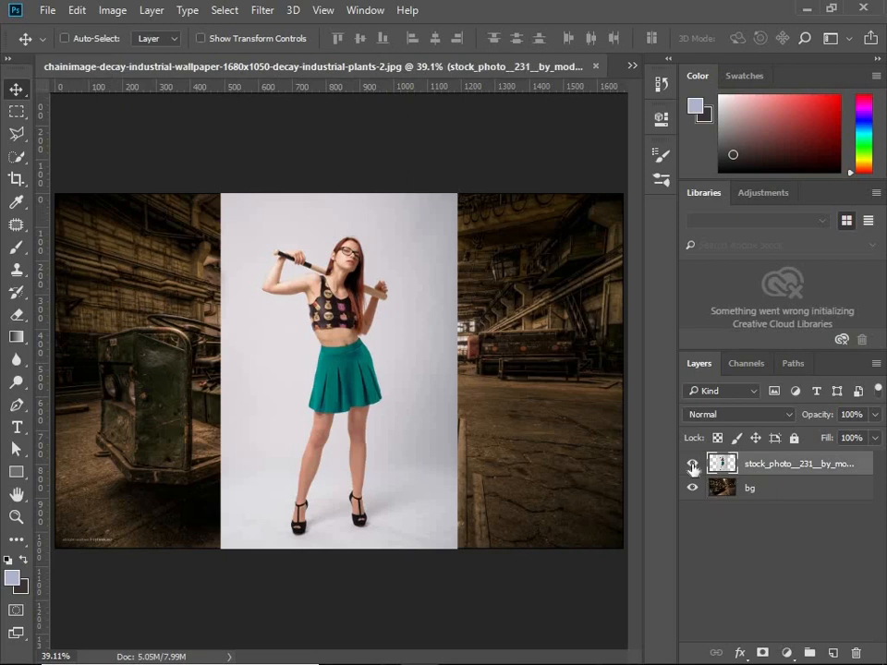
left_click(693, 464)
left_click(693, 464)
left_click(693, 464)
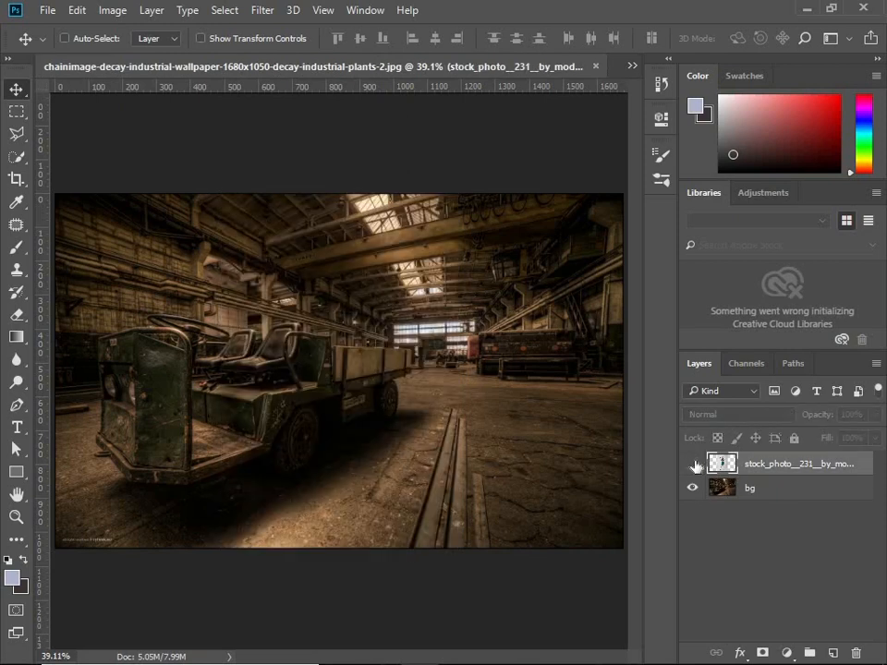
left_click(693, 464)
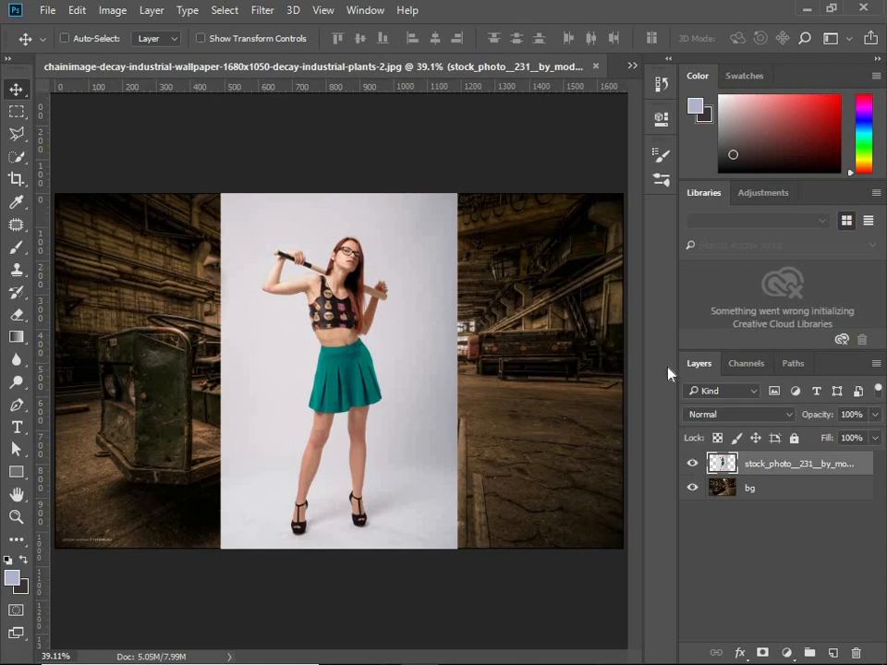
left_click(692, 463)
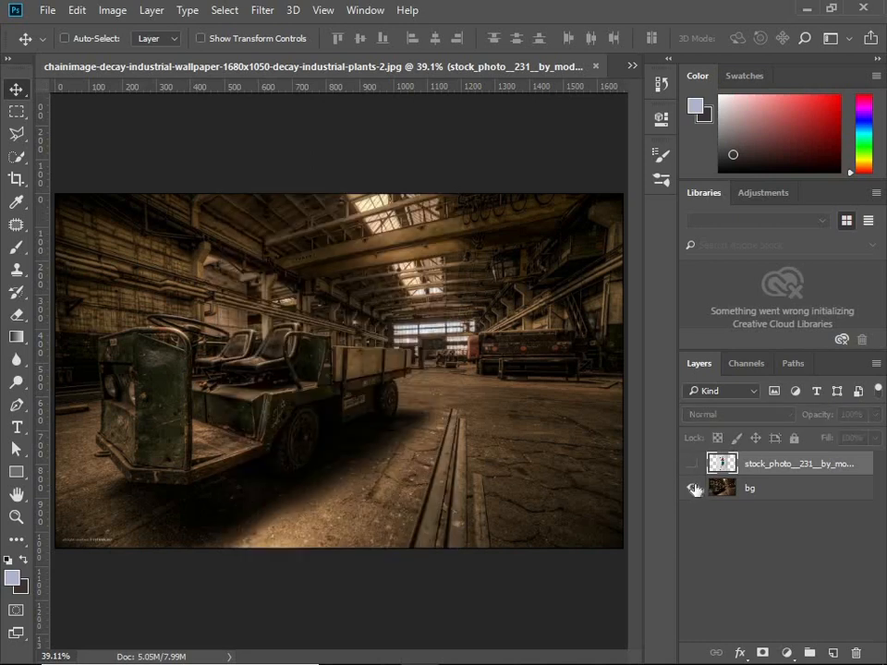
left_click(695, 489)
left_click(692, 489)
left_click(693, 489)
left_click(693, 490)
left_click(692, 463)
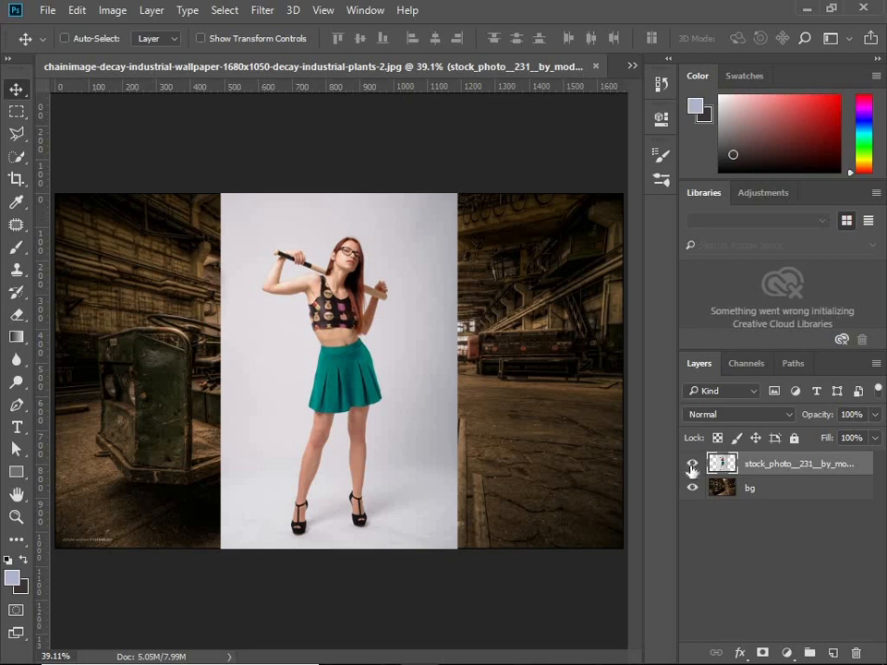
left_click(694, 464)
left_click(693, 488)
left_click(693, 488)
left_click(695, 462)
left_click(694, 473)
left_click(694, 486)
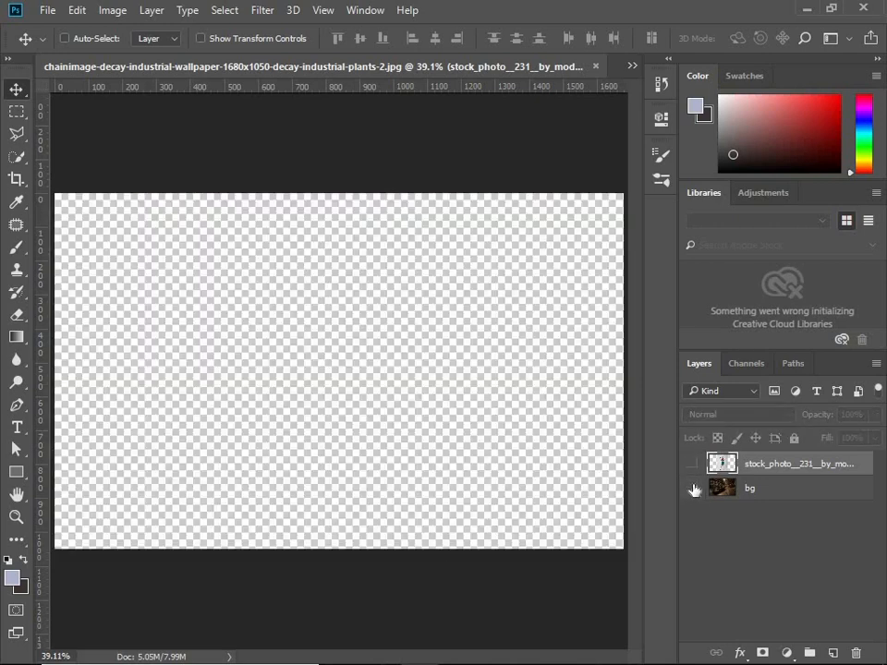
left_click(694, 485)
left_click(694, 464)
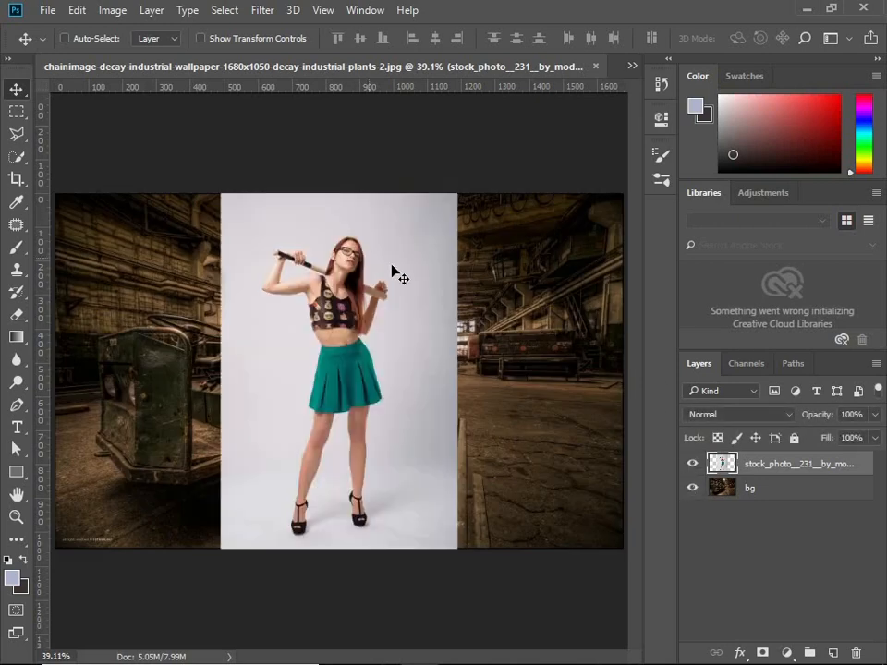
Step: Use Quick Selection with a brush size of 8 to select the model's head, arms, bat, torso and skirt
left_click(16, 156)
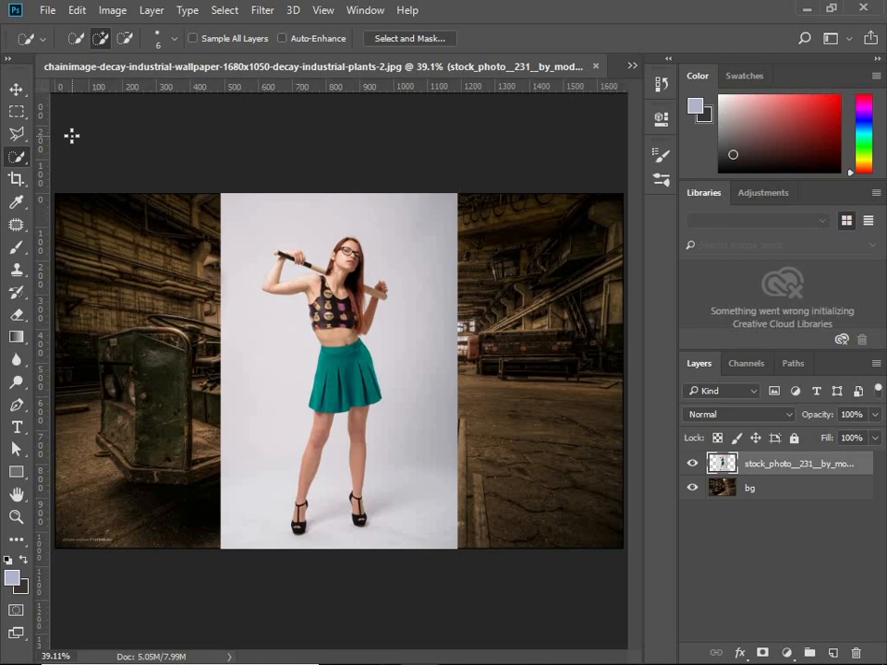
left_click(17, 521)
left_click(344, 371)
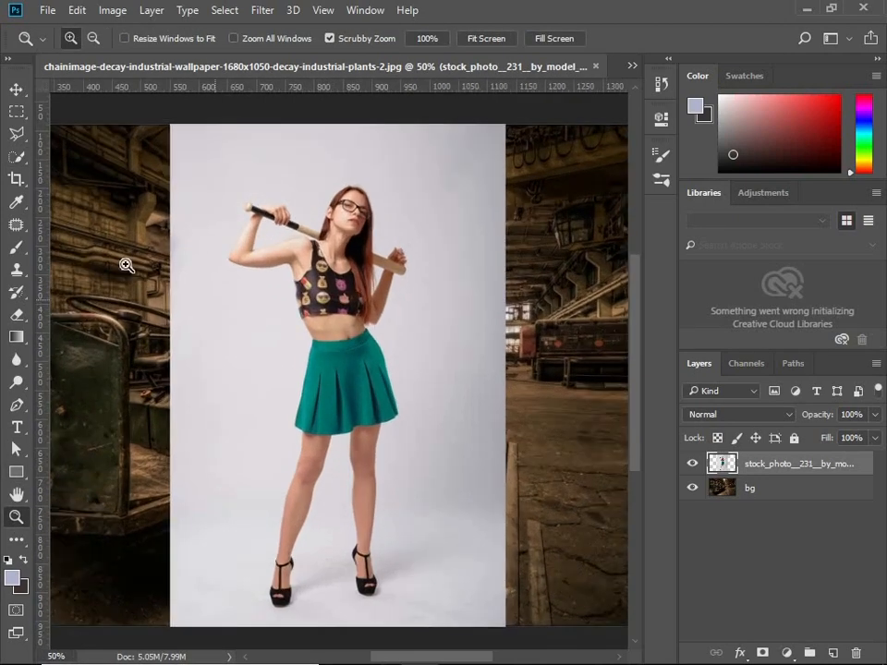
left_click(142, 280)
left_click(16, 156)
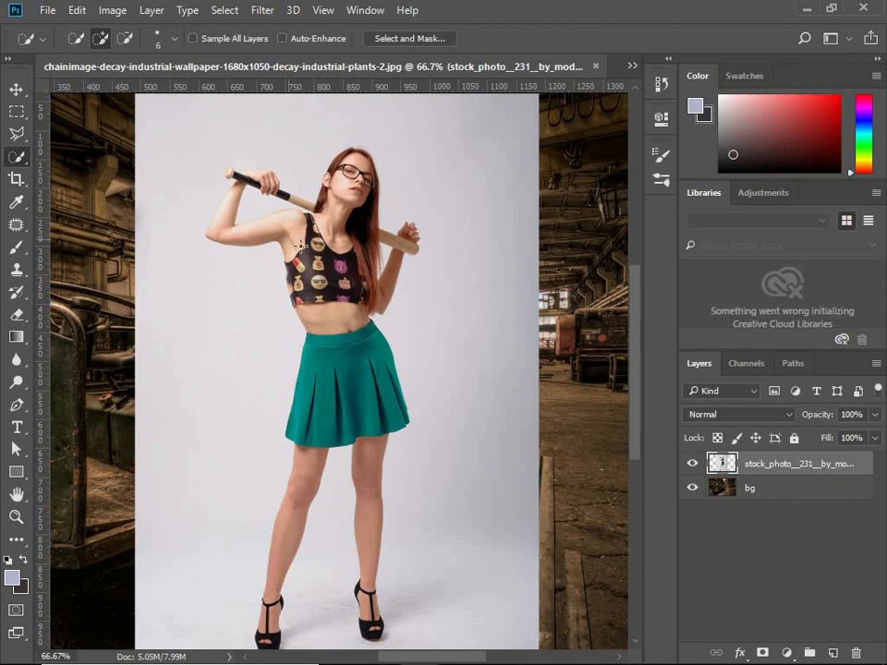
key("bracketright")
key("bracketright")
mouse_move(245, 181)
left_mouse_down()
mouse_move(210, 234)
mouse_move(252, 239)
mouse_move(296, 287)
mouse_move(316, 340)
mouse_move(318, 330)
mouse_move(309, 348)
mouse_move(329, 314)
mouse_move(327, 200)
left_mouse_up()
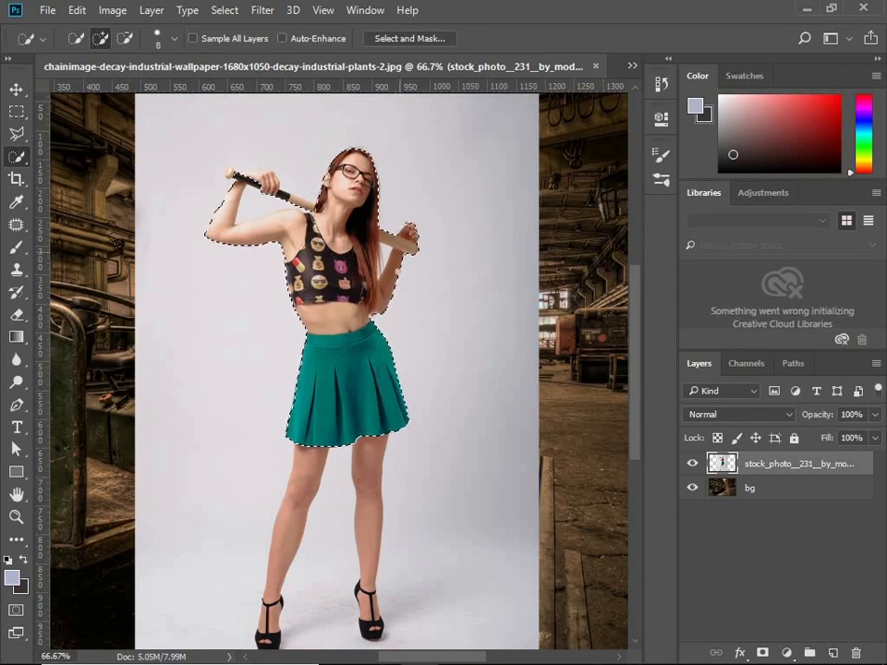
left_click_drag(330, 365, 347, 237)
Step: Extend the selection over both of the model's legs and high-heeled shoes, trimming the excess beside one shoe
mouse_move(327, 313)
left_mouse_down()
mouse_move(284, 473)
mouse_move(283, 511)
left_mouse_up()
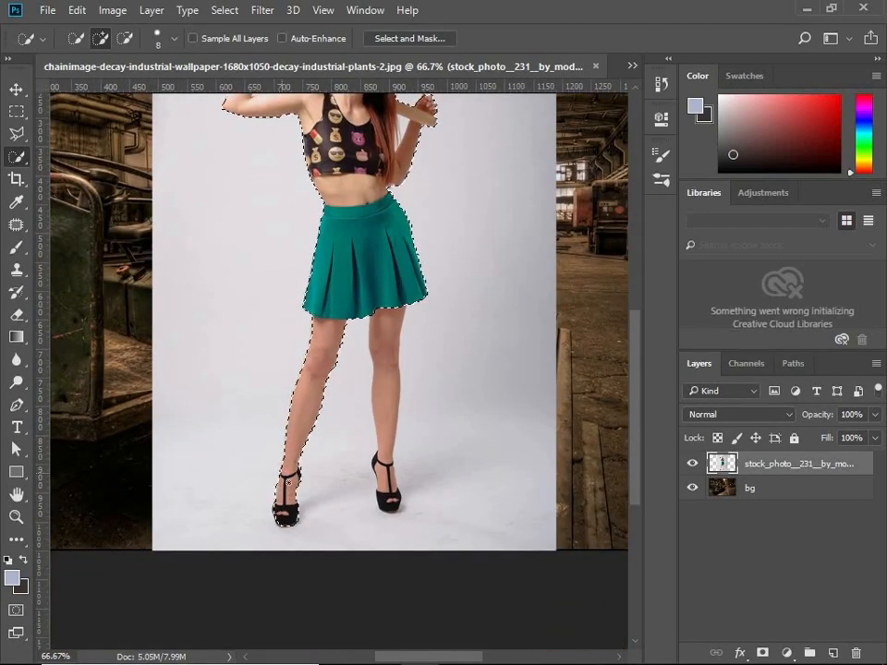
left_click_drag(380, 323, 377, 358)
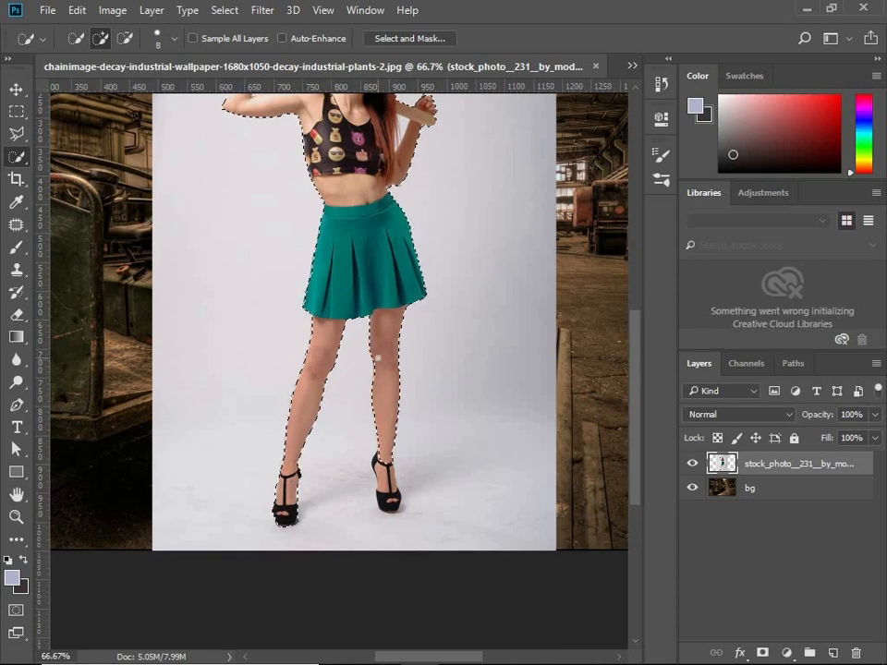
mouse_move(374, 459)
left_mouse_down()
mouse_move(385, 473)
mouse_move(382, 496)
left_mouse_up()
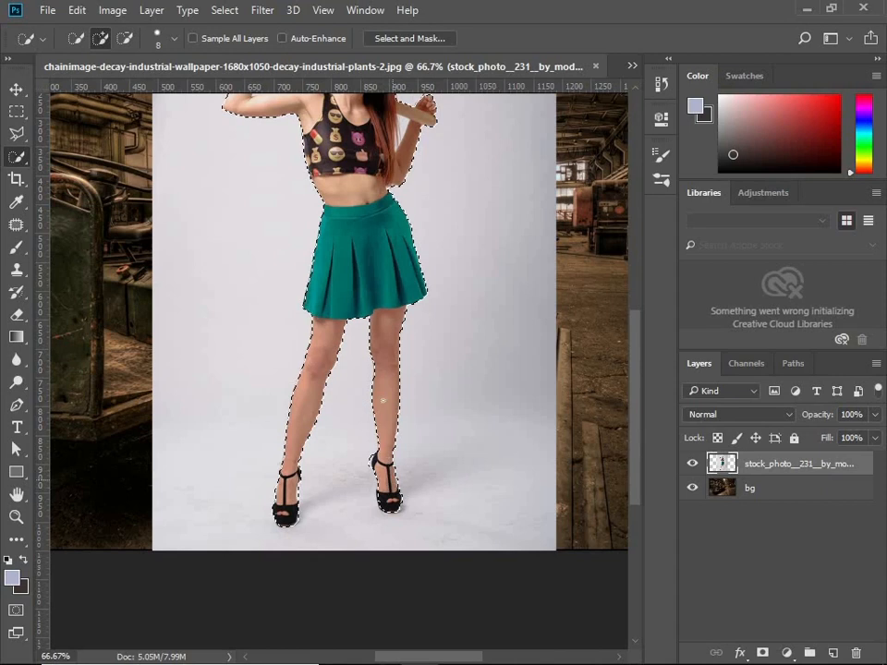
left_click(125, 40)
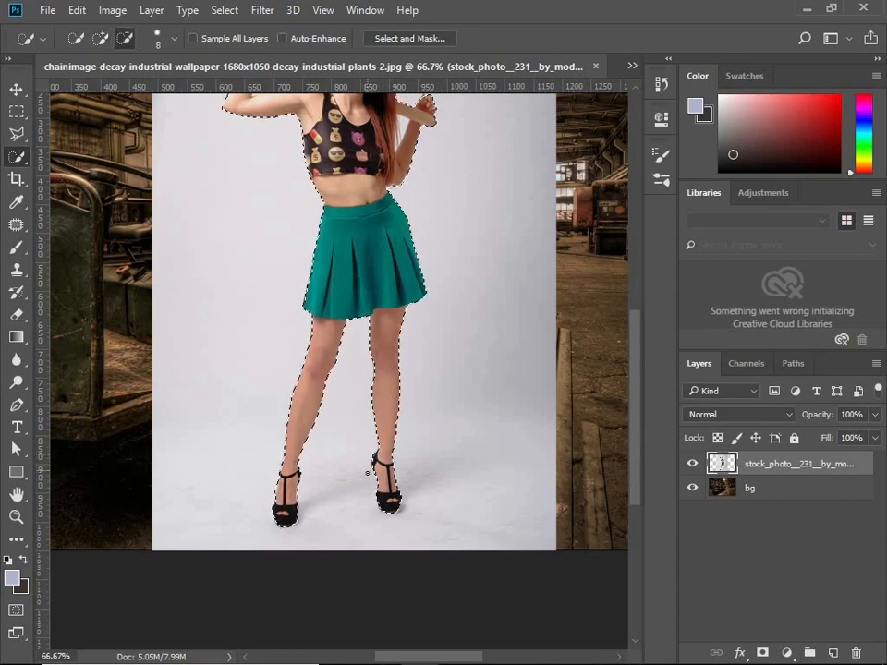
left_click(100, 38)
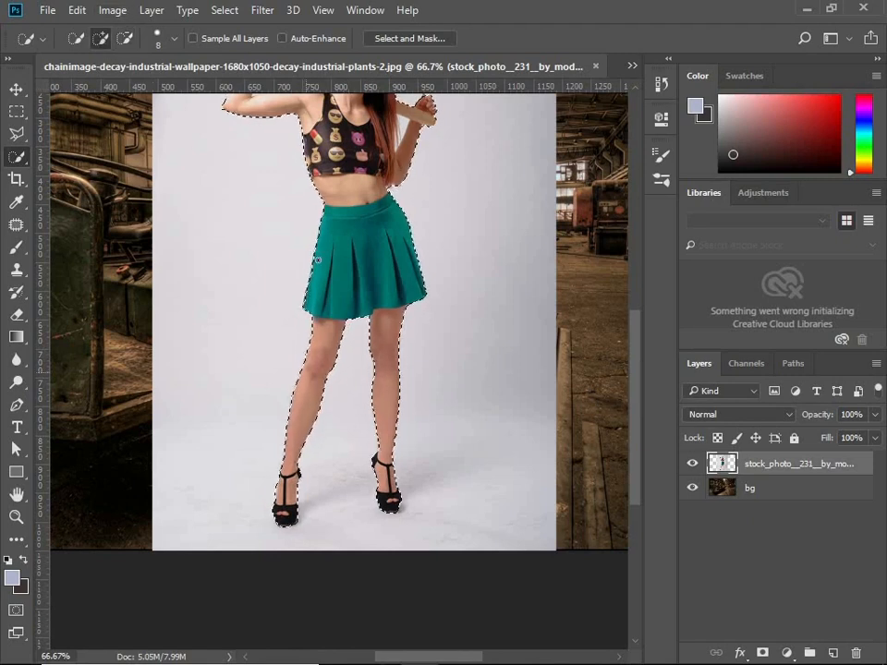
Step: Subtract the backdrop between the raised arm and the bat from the selection with a size 5 brush, and restore the shoulder
left_click_drag(350, 277, 350, 375)
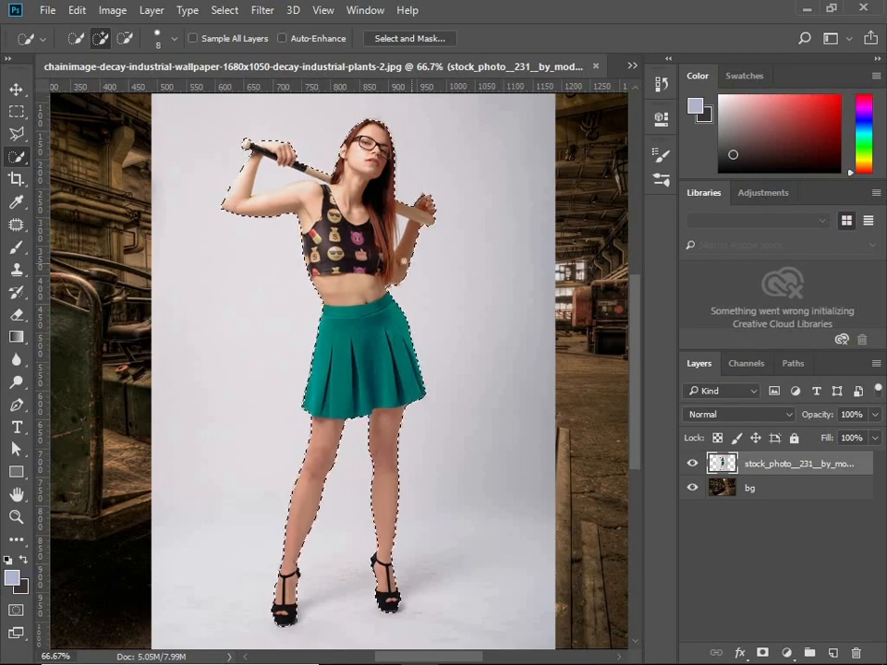
left_click(125, 37)
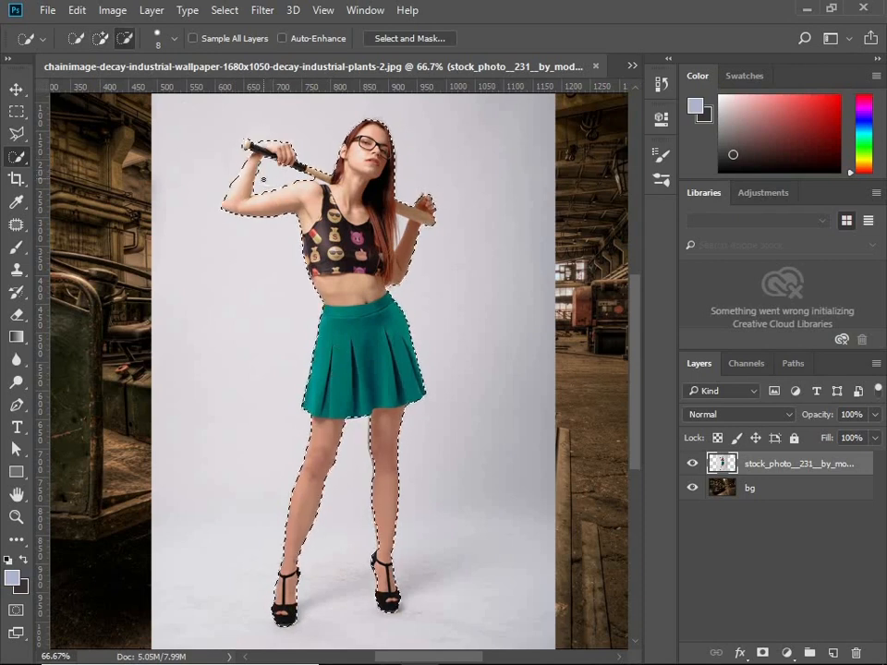
key("bracketleft")
key("bracketleft")
key("bracketleft")
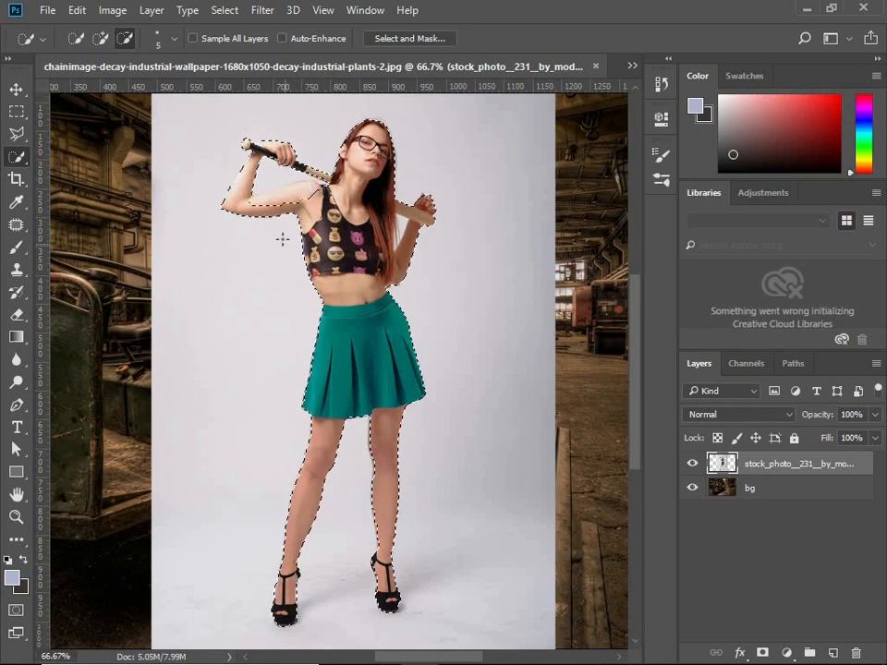
left_click(101, 38)
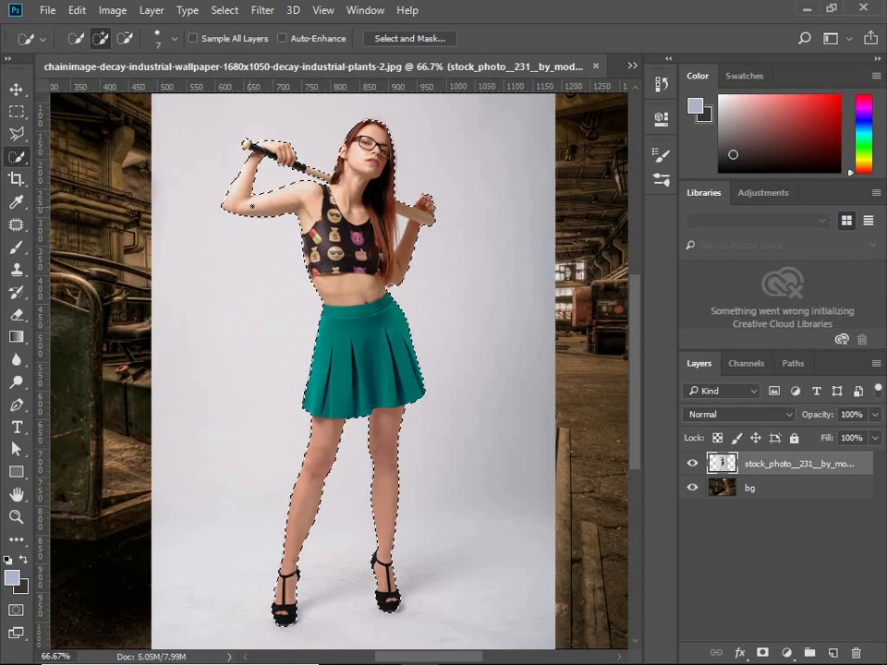
Step: Refine the selection with a size 6 brush, subtracting the backdrop gap between the model's long hair and the adjacent arm
left_click(126, 39)
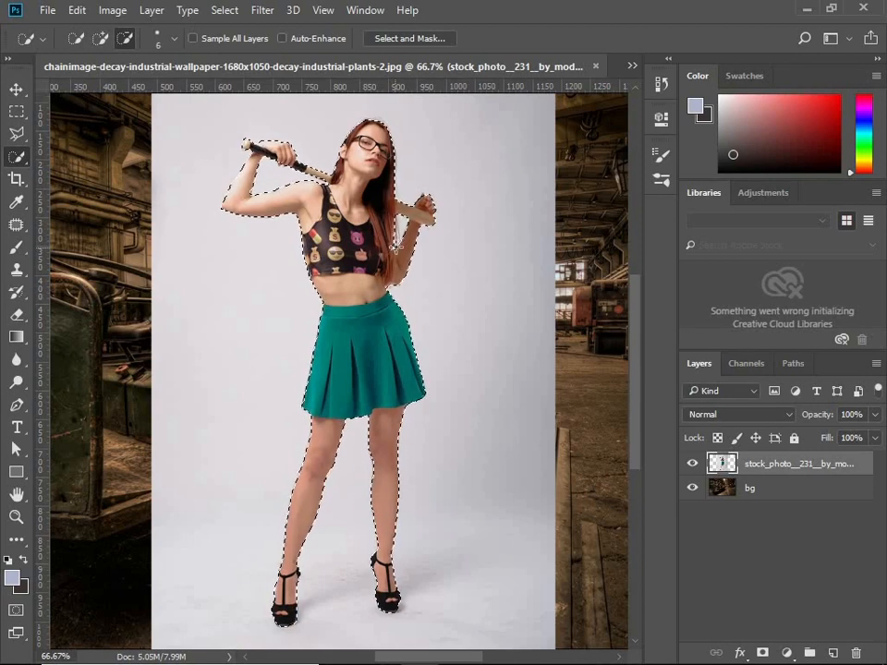
left_click(100, 38)
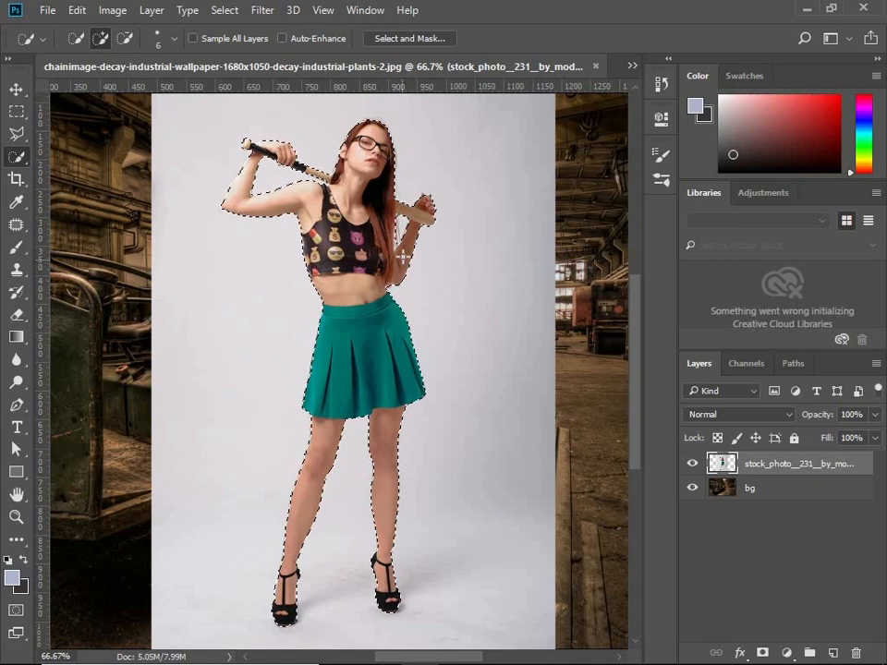
left_click(123, 38)
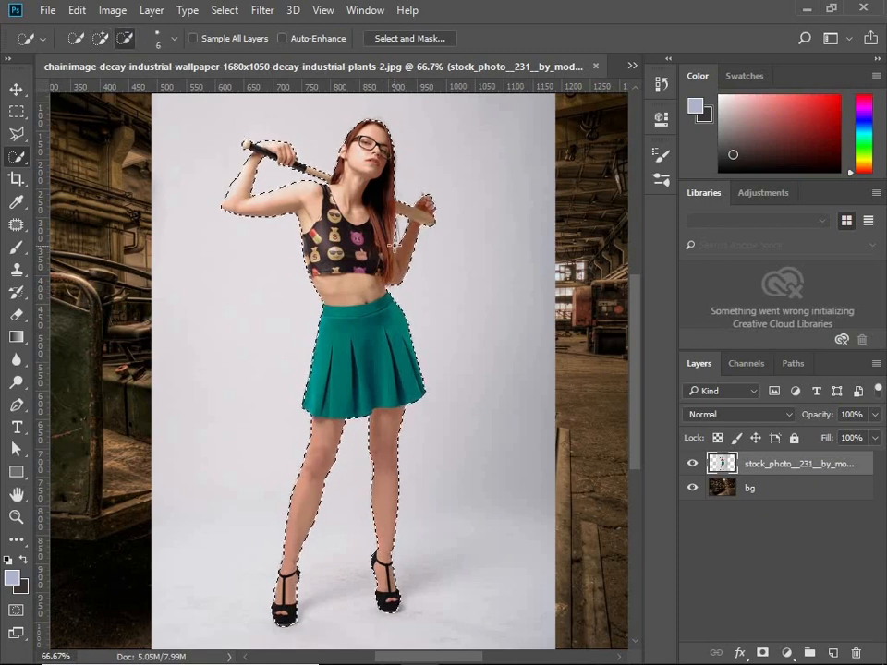
right_click(408, 246)
key("Escape")
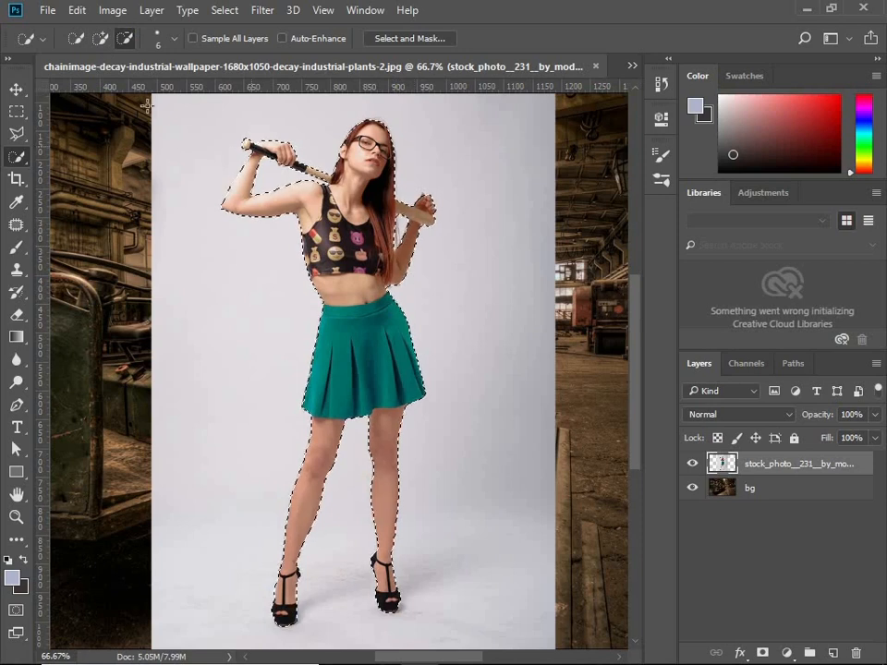
left_click(101, 38)
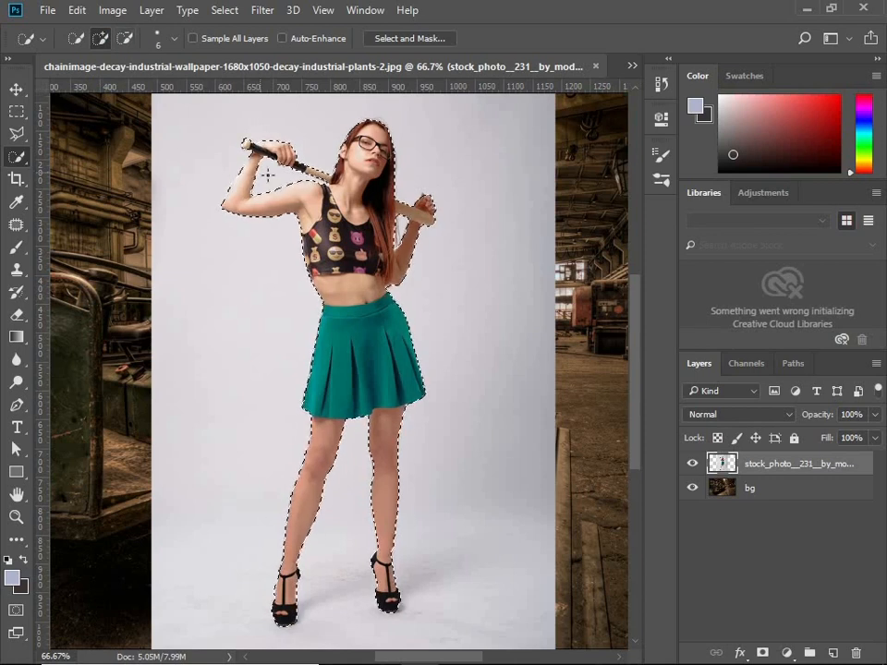
left_click(125, 38)
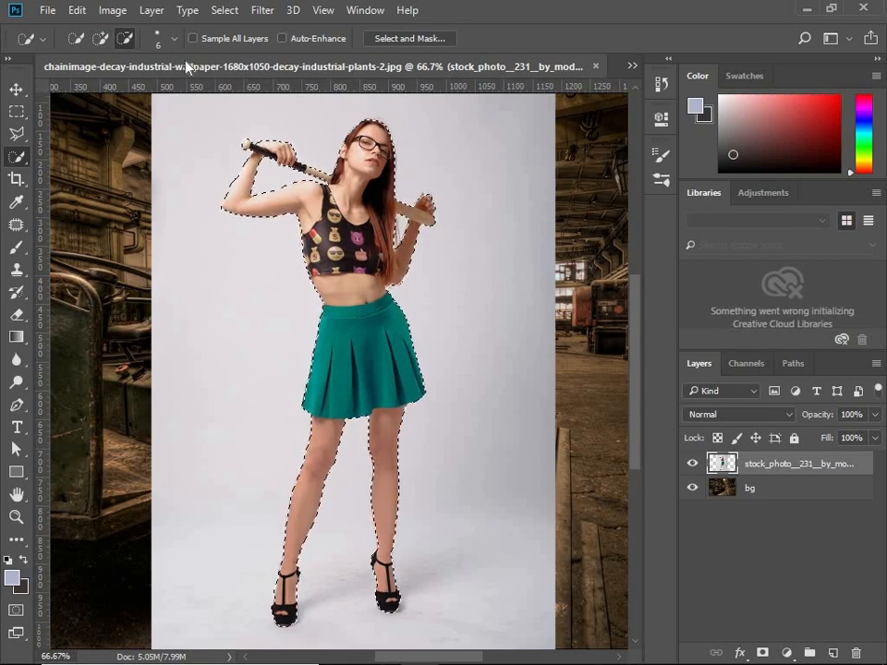
left_click(422, 39)
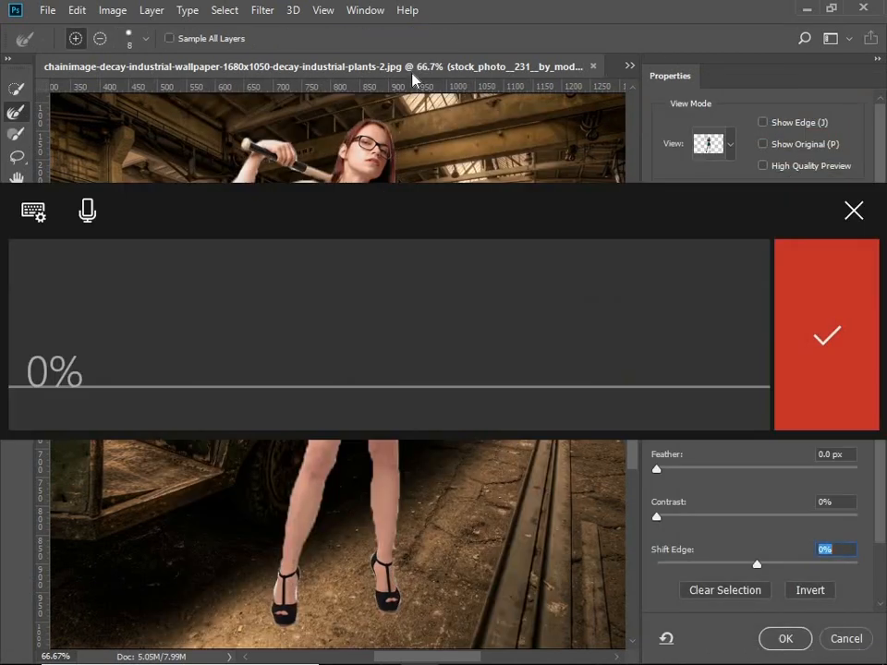
left_click(852, 212)
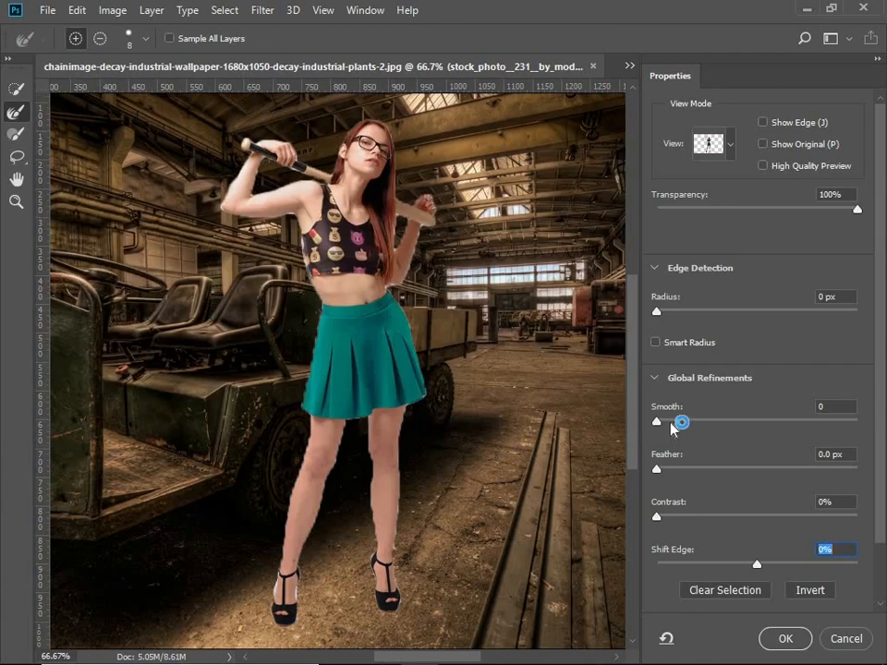
left_click(843, 639)
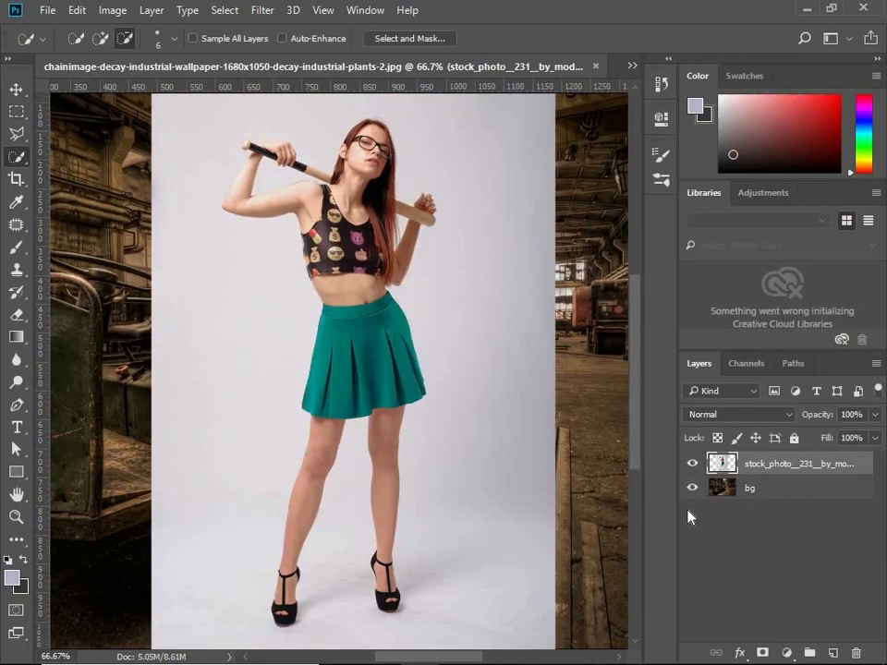
Step: Hide the bg layer and open the model selection in Select and Mask, dismissing the on-screen keyboard
left_click(693, 490)
left_click(447, 37)
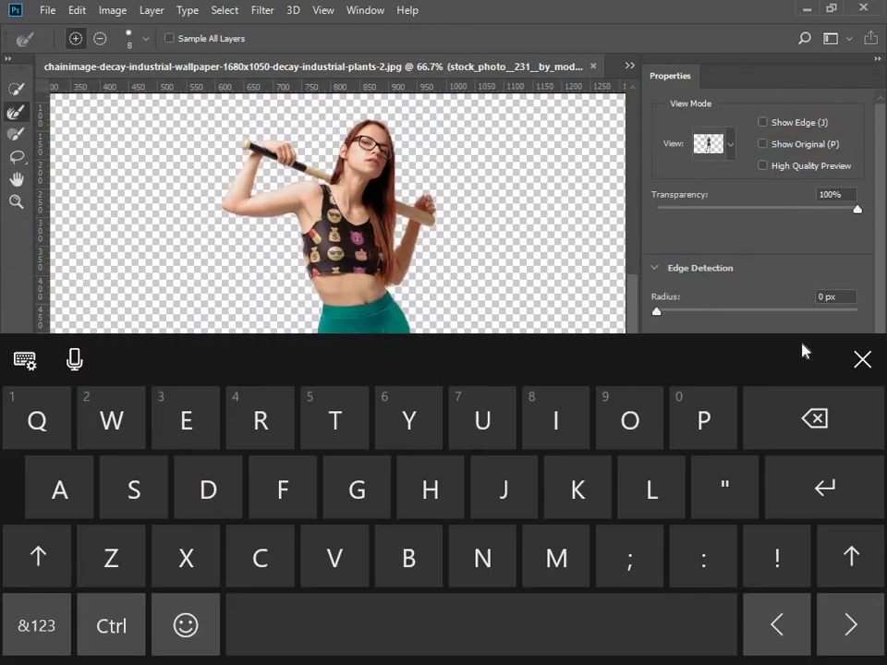
left_click(841, 360)
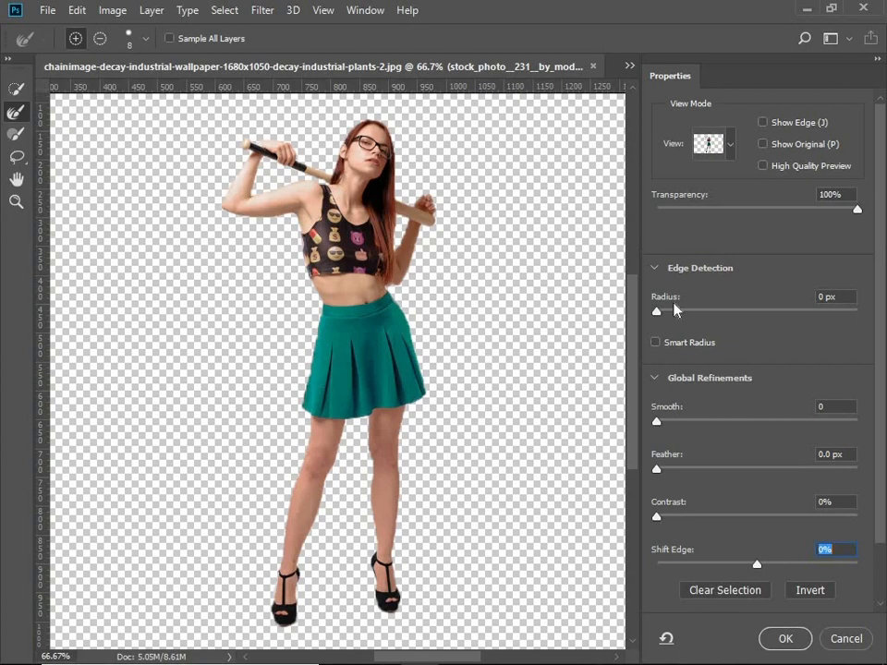
Step: Refine the model's mask edge with Smart Radius on, Radius 3 px, Smooth 13 and Shift Edge -12%
left_click(660, 343)
left_click_drag(659, 316, 688, 314)
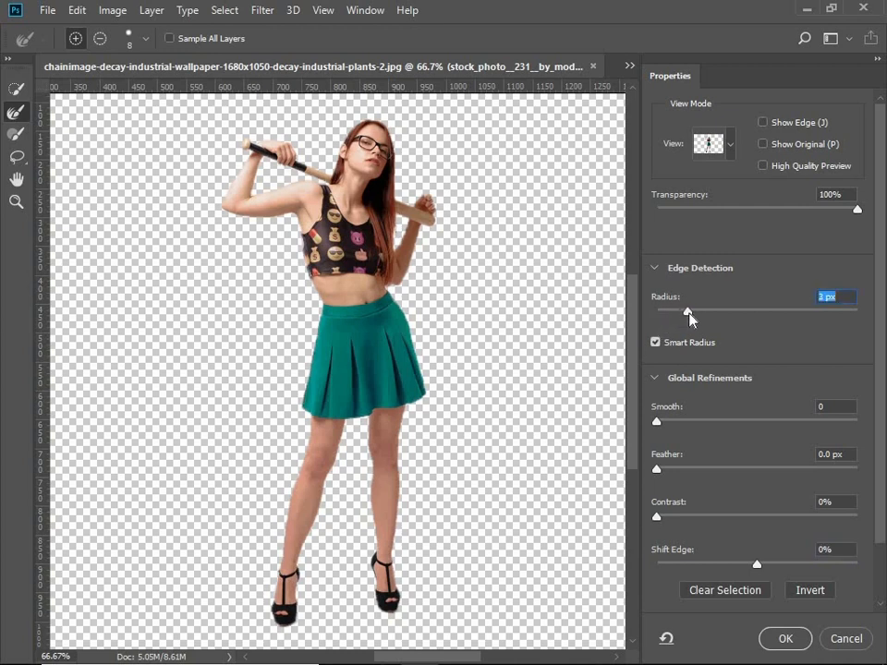
left_click_drag(659, 420, 682, 426)
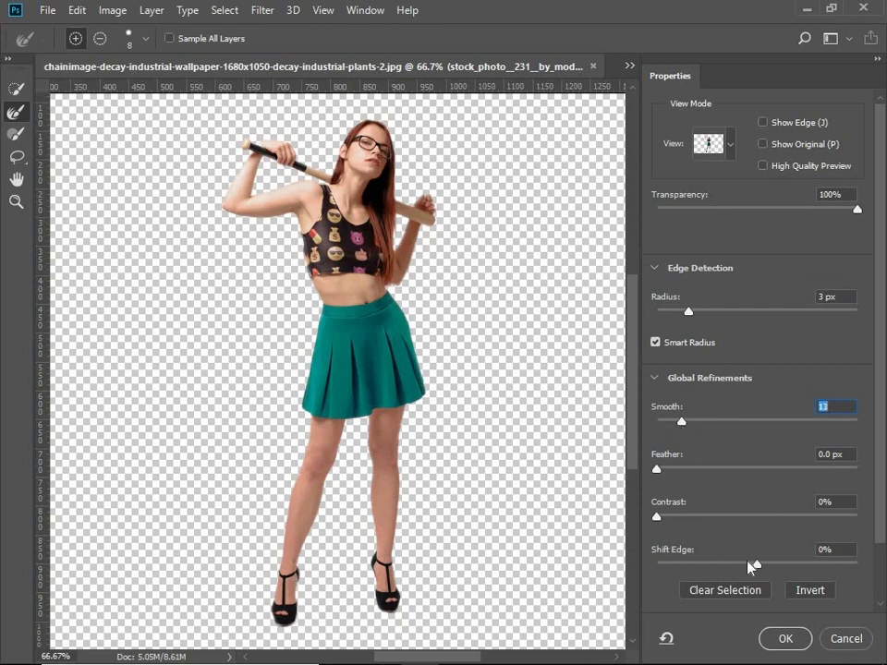
left_click_drag(755, 567, 749, 568)
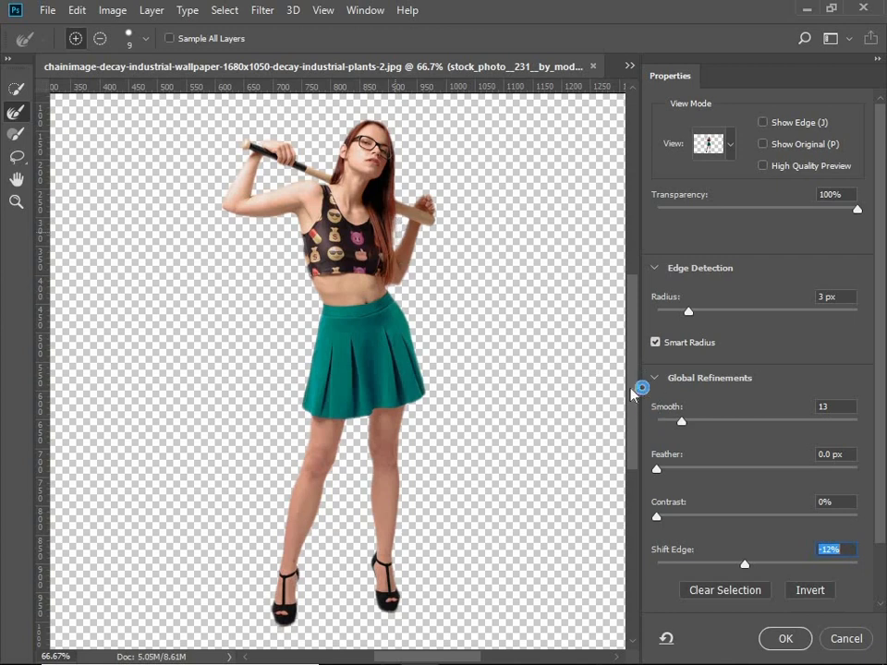
Step: Accept the refined Select and Mask result, reopen and accept it once more, and add a layer mask from the selection to the model layer
left_click(772, 635)
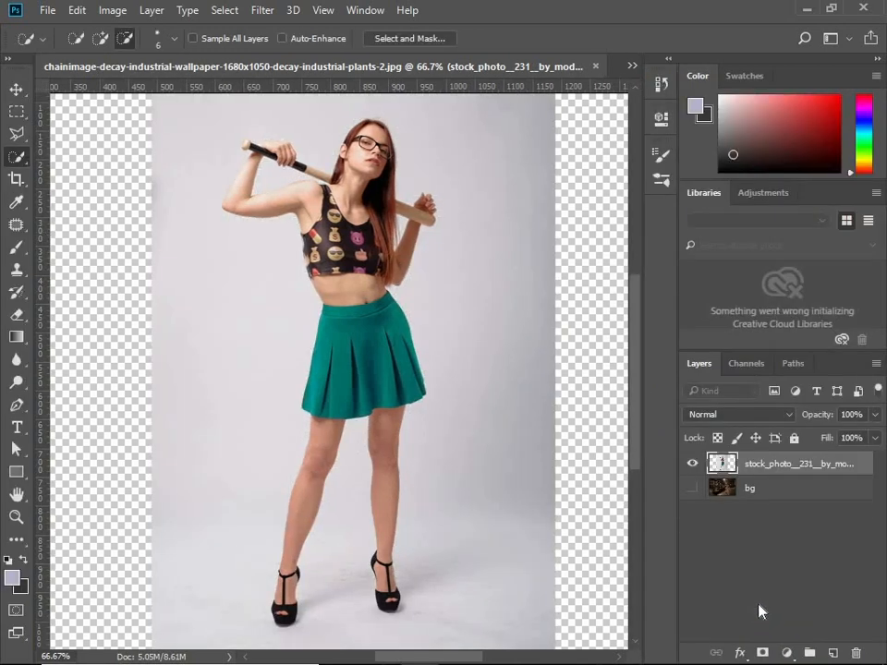
left_click(448, 37)
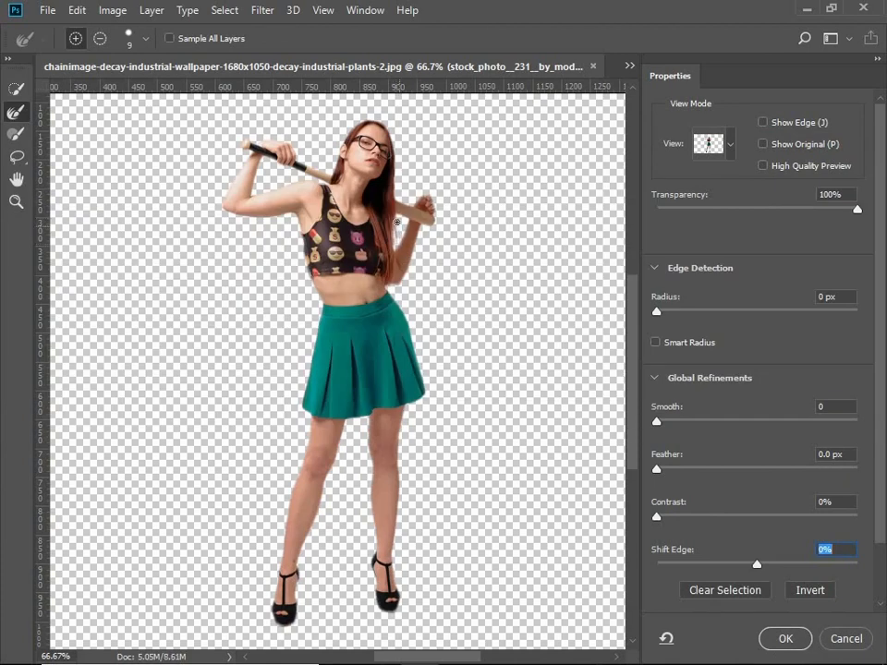
left_click(770, 637)
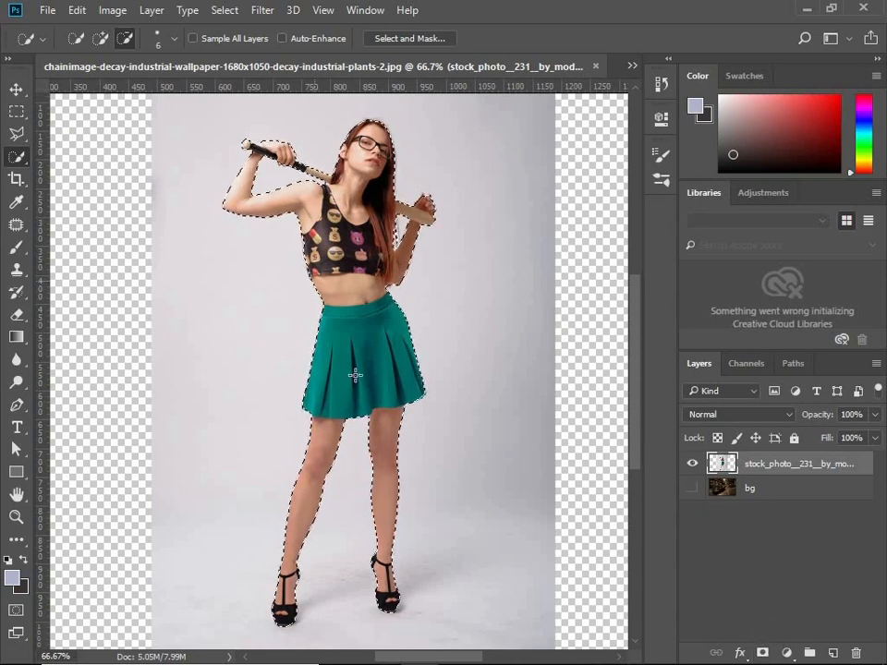
left_click(763, 652)
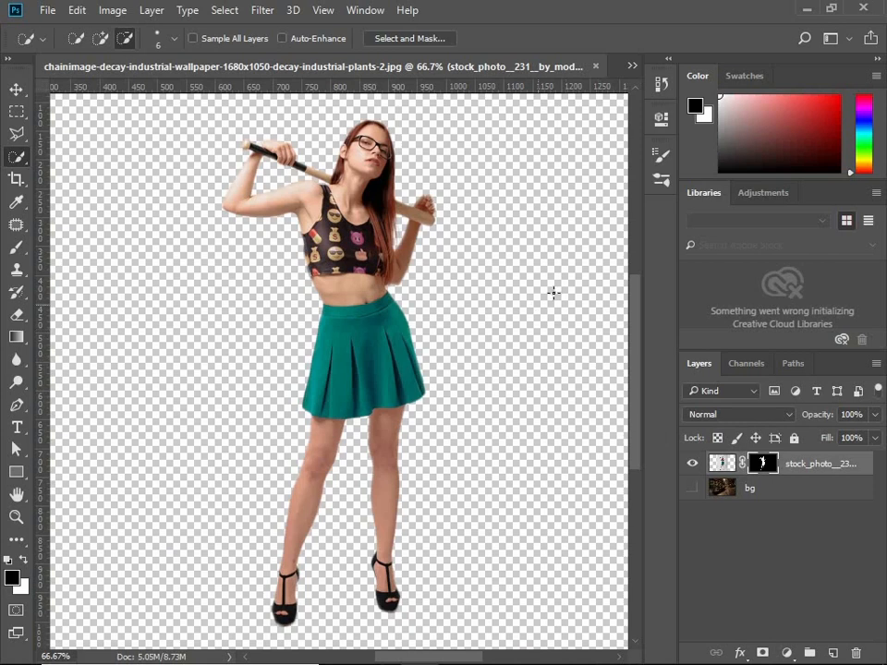
Step: Show the bg layer and move the cut-out model slightly to the right in front of the old truck
key("ctrl+0")
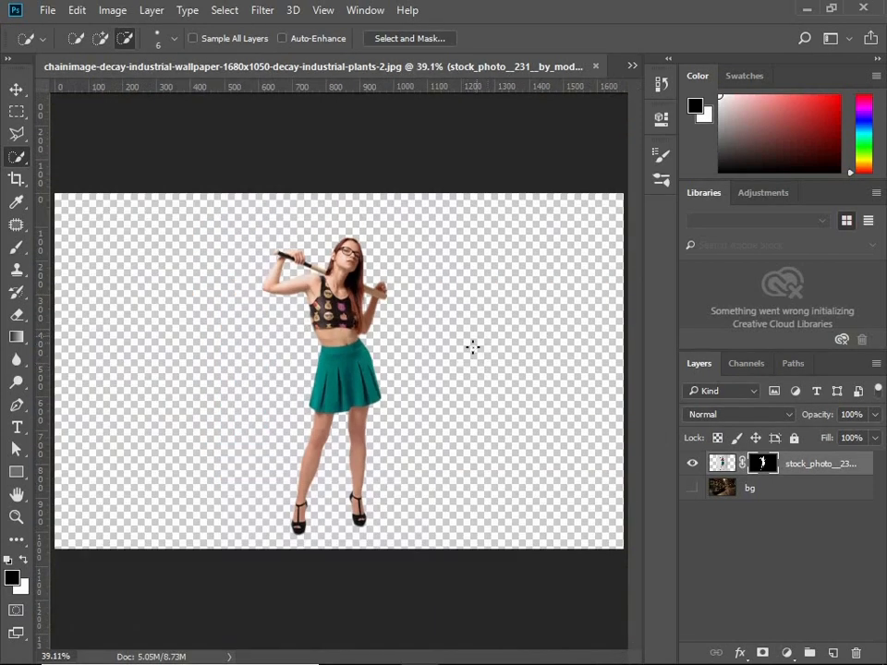
left_click(692, 488)
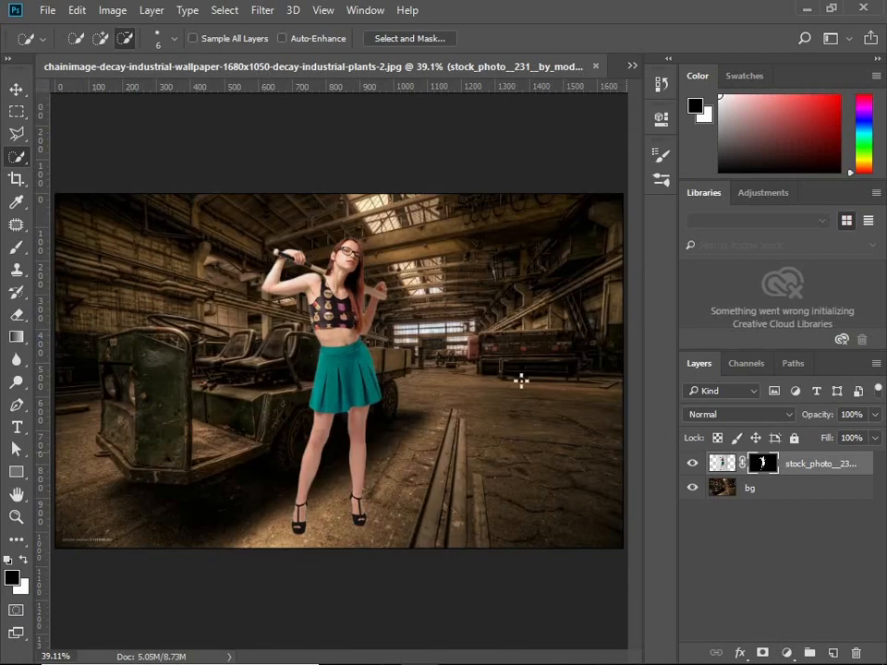
left_click(15, 90)
left_click_drag(344, 363, 353, 368)
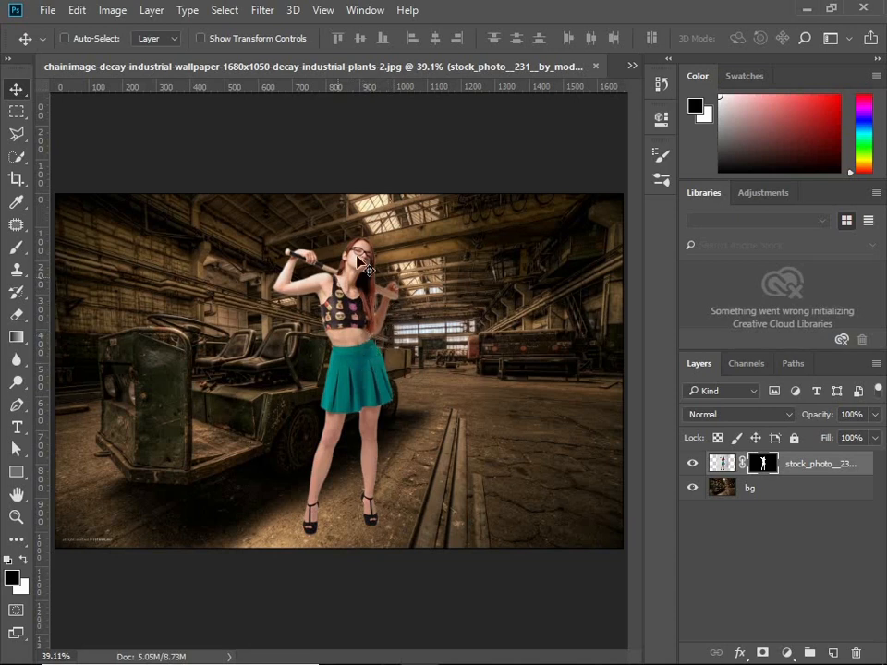
Step: Hide the model layer and add a Curves adjustment layer directly above the bg layer
left_click(692, 465)
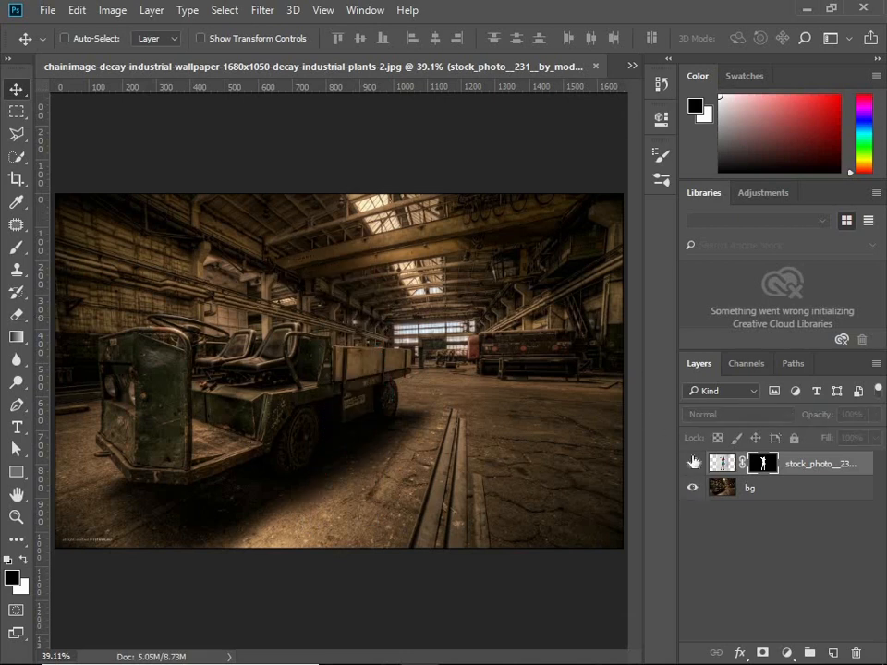
left_click(694, 464)
left_click(694, 464)
left_click(733, 490)
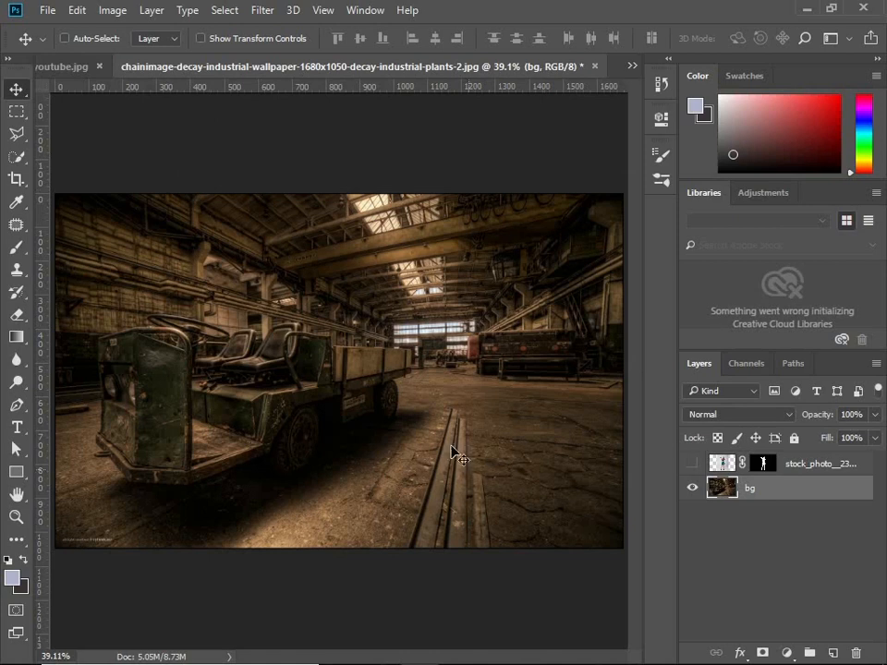
left_click(782, 652)
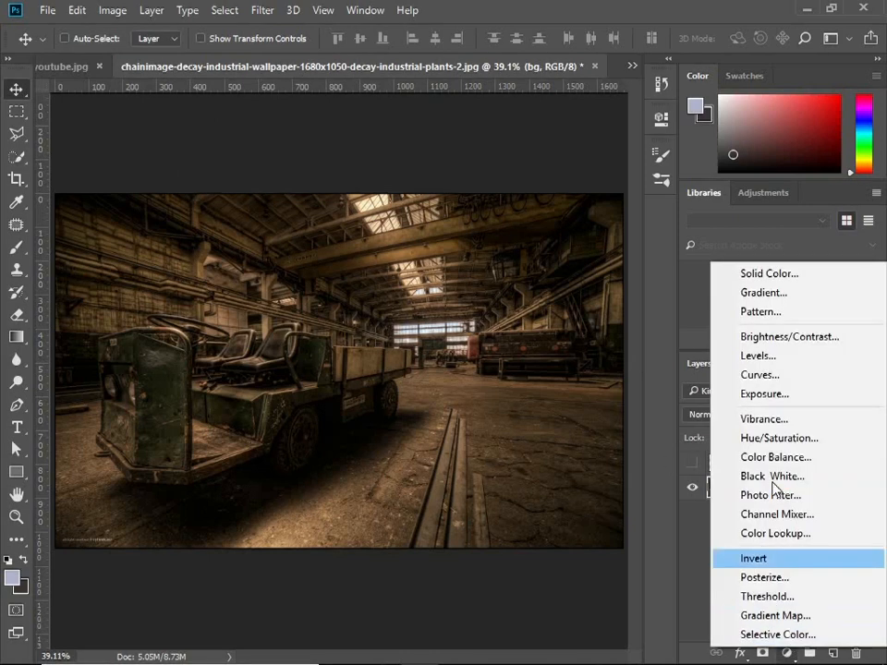
left_click(777, 375)
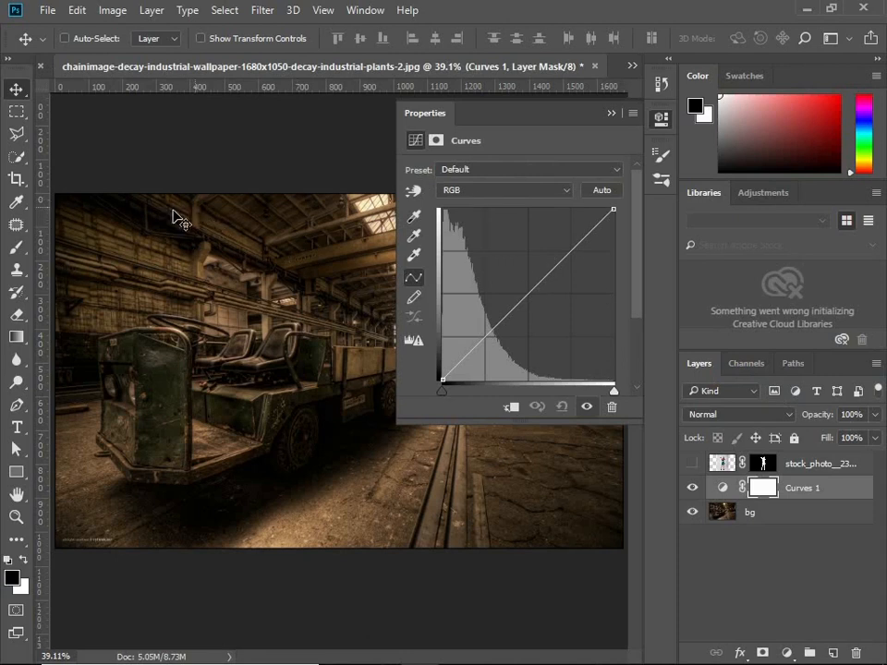
Step: Set the background's Curves adjustment to edit the Red channel
left_click(413, 191)
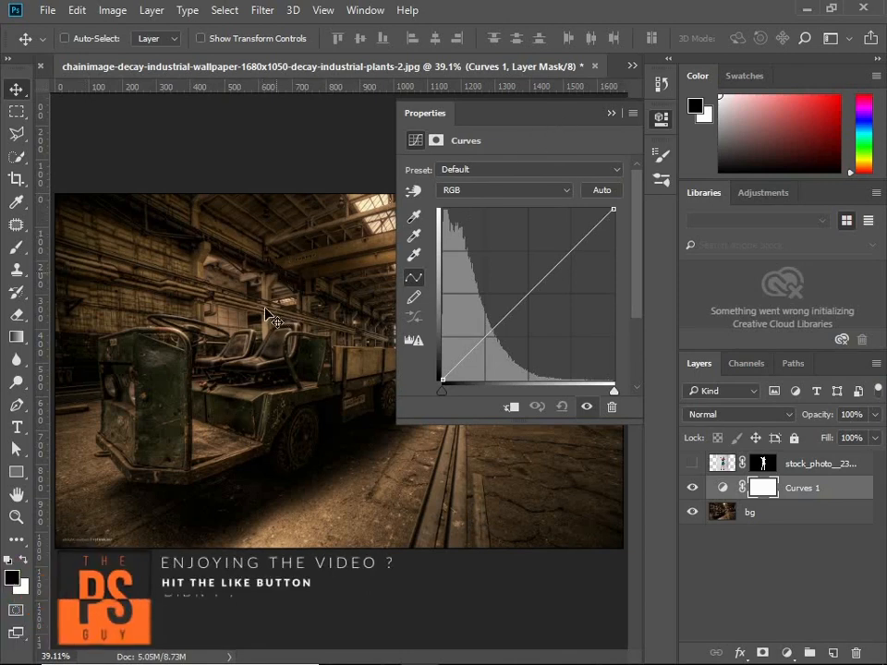
left_click(523, 192)
left_click(506, 193)
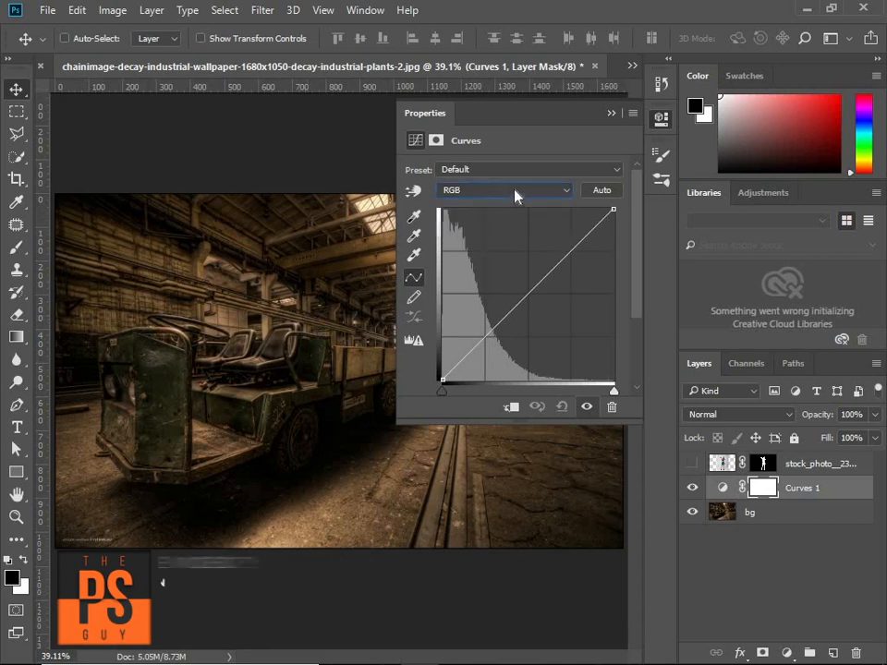
left_click(516, 190)
left_click(481, 215)
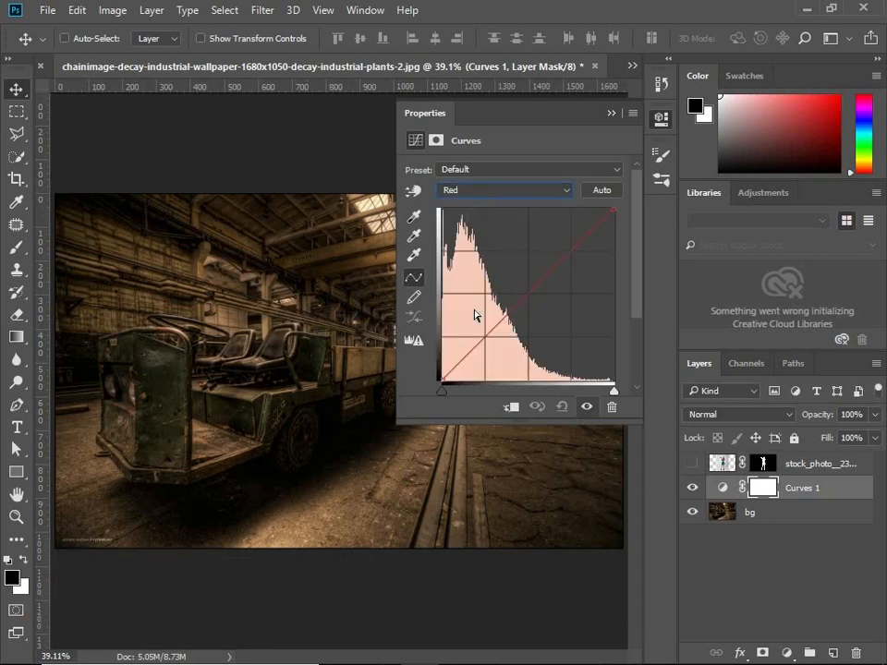
Step: Try moving the Red curve's black point inward and lowering its white point, returning each endpoint to its corner
left_click_drag(442, 391, 517, 387)
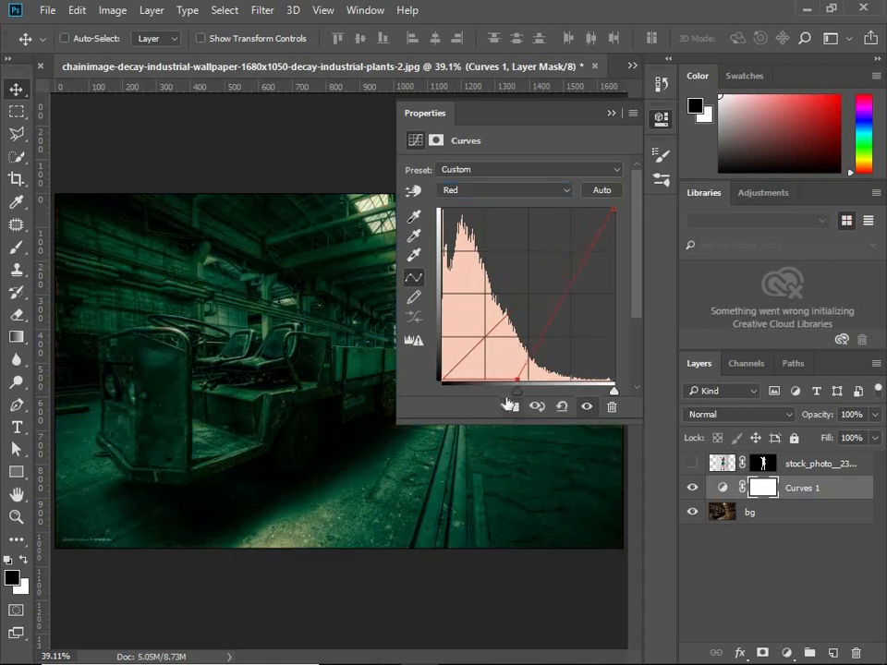
left_click_drag(519, 382, 441, 379)
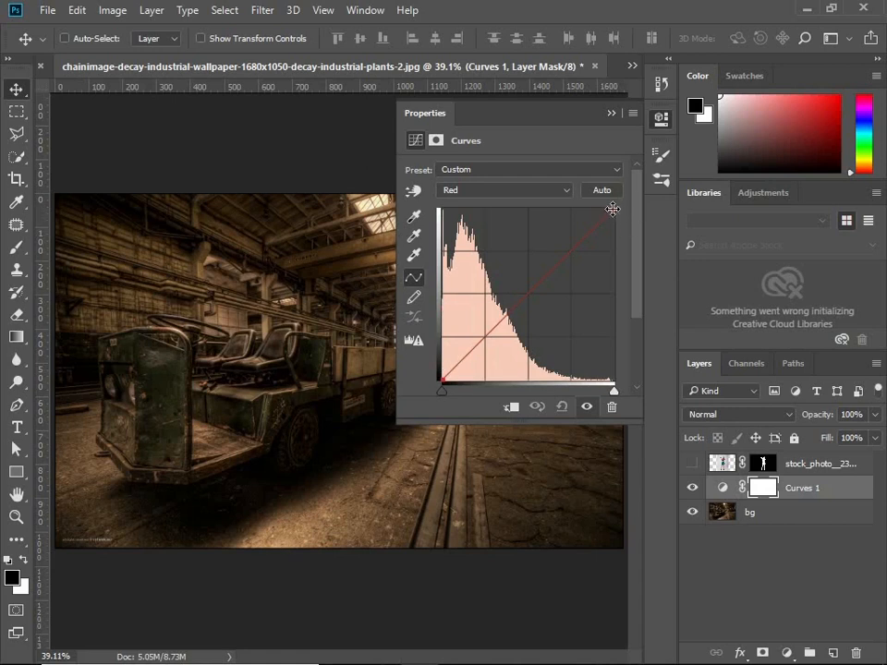
left_click_drag(614, 207, 632, 268)
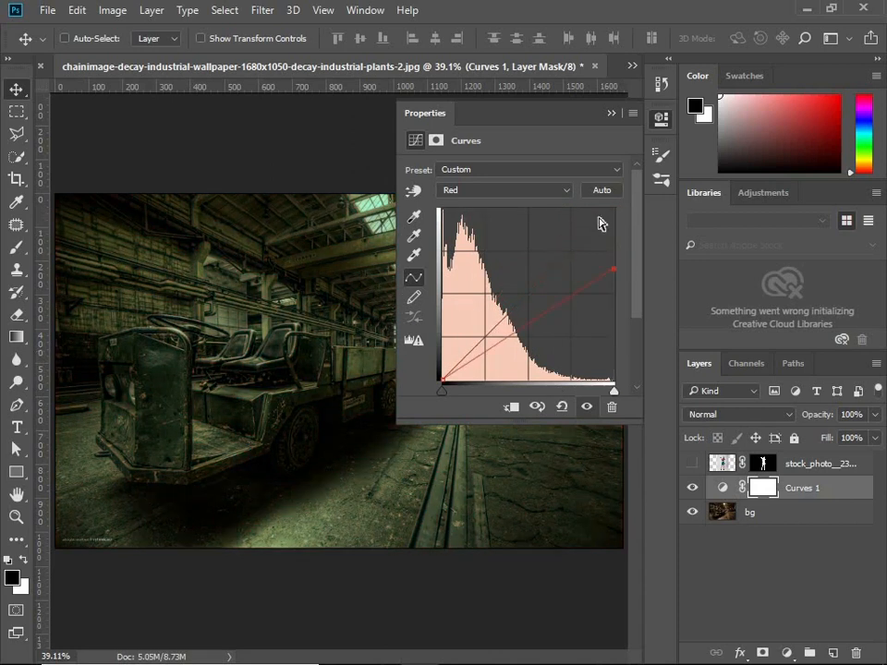
left_click_drag(619, 259, 625, 213)
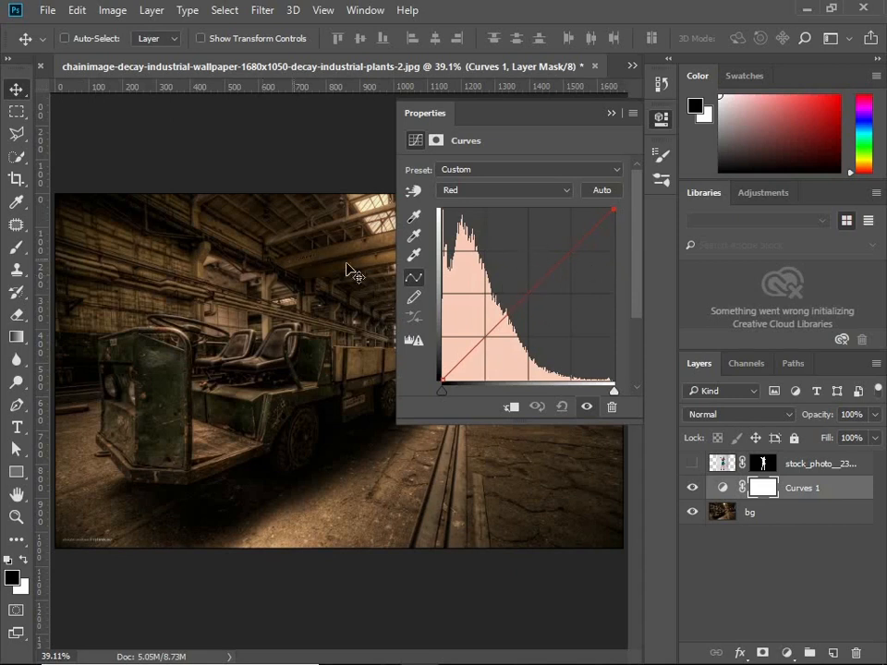
Step: Add a point near the middle of the Red curve and pull it slightly down to reduce red midtones
left_click_drag(531, 296, 534, 302)
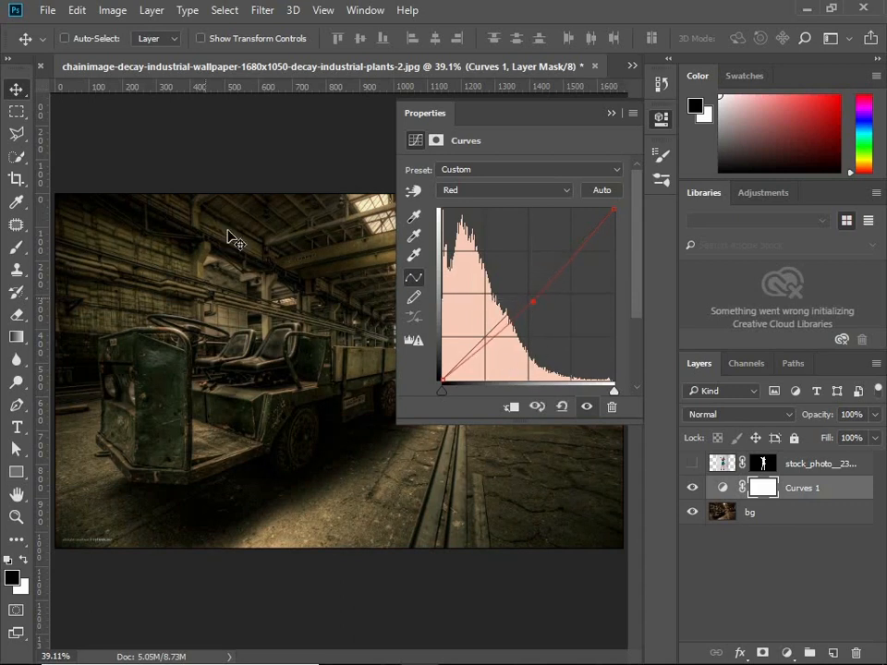
left_click(497, 192)
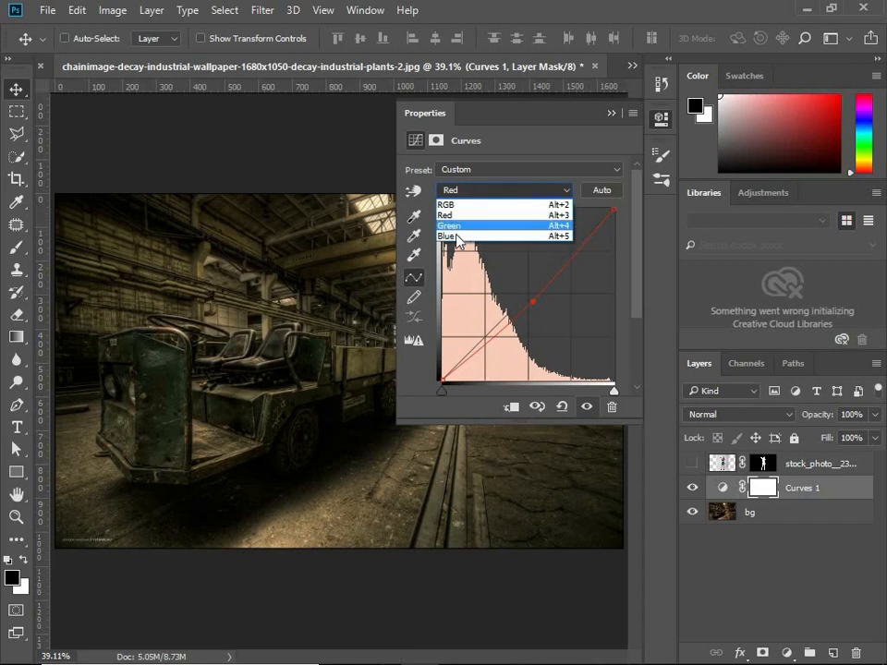
left_click(568, 122)
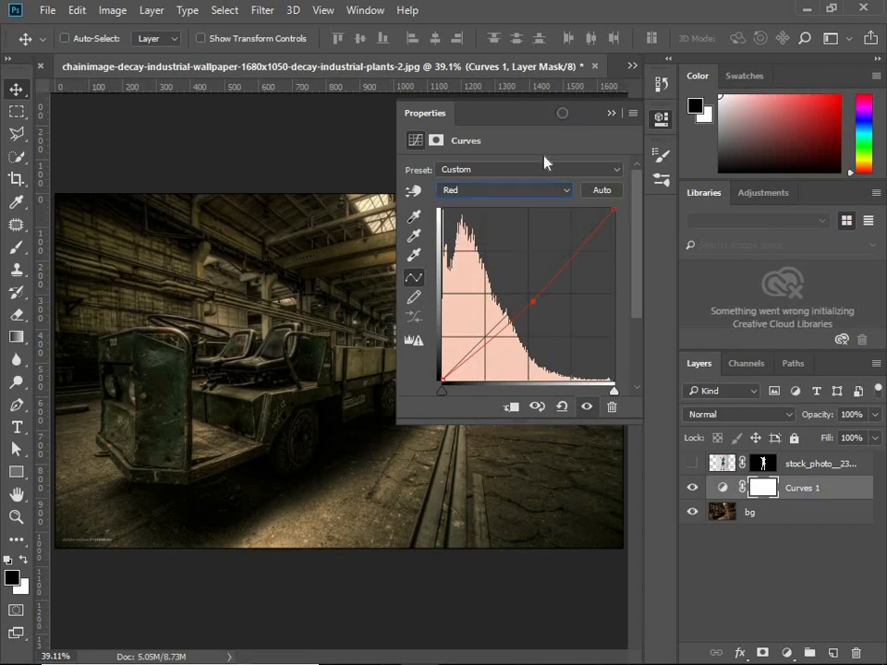
Step: In the Blue channel, raise the curve's midtones and shadows slightly and lower its white point a little
left_click(502, 192)
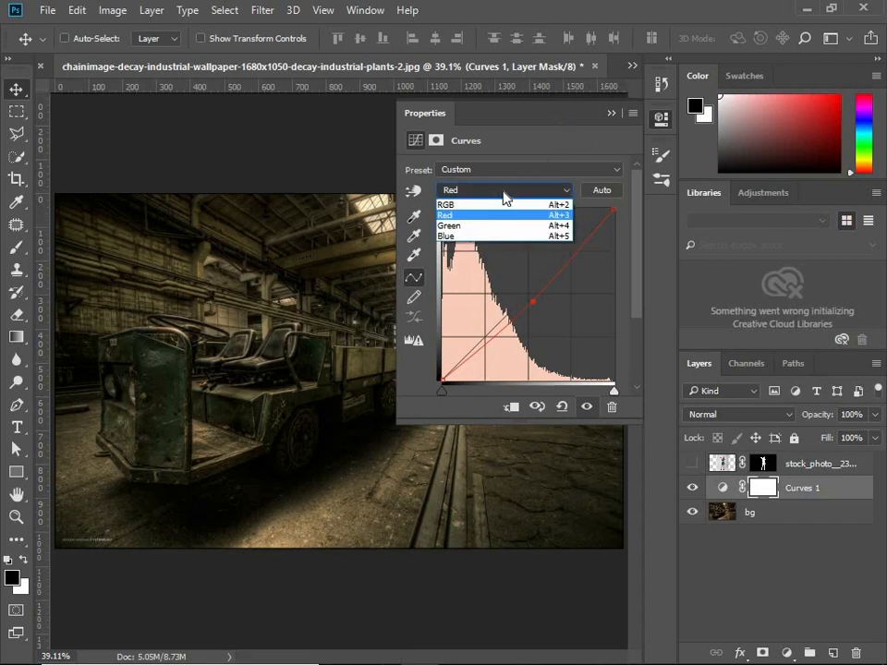
left_click(489, 235)
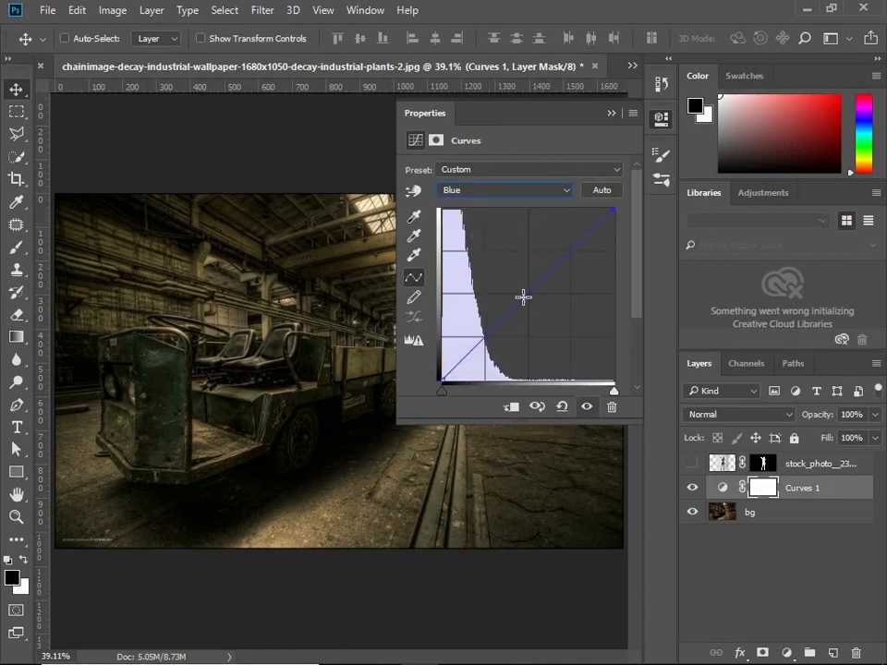
left_click_drag(525, 298, 522, 290)
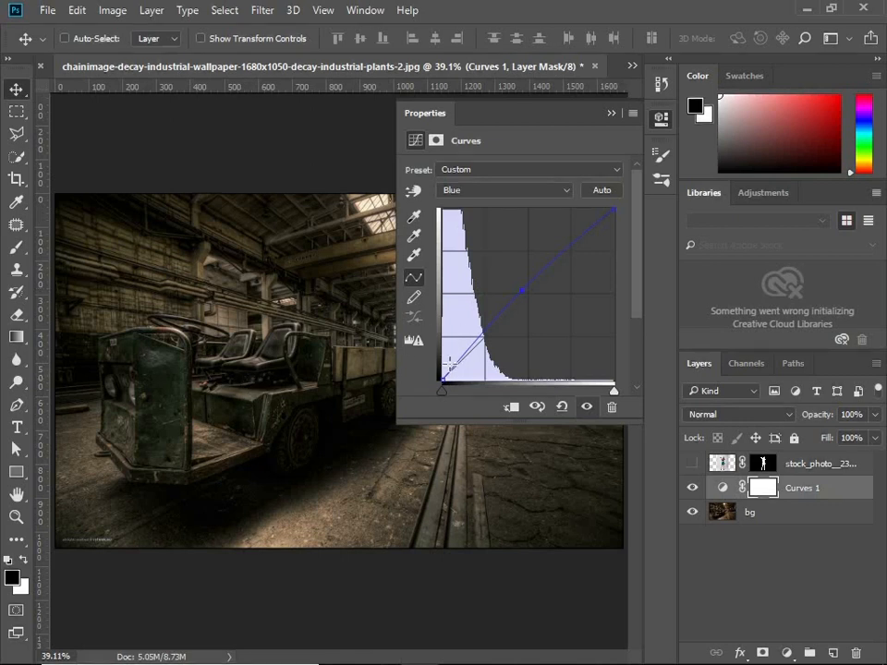
mouse_move(454, 356)
left_mouse_down()
mouse_move(451, 340)
mouse_move(453, 365)
left_mouse_up()
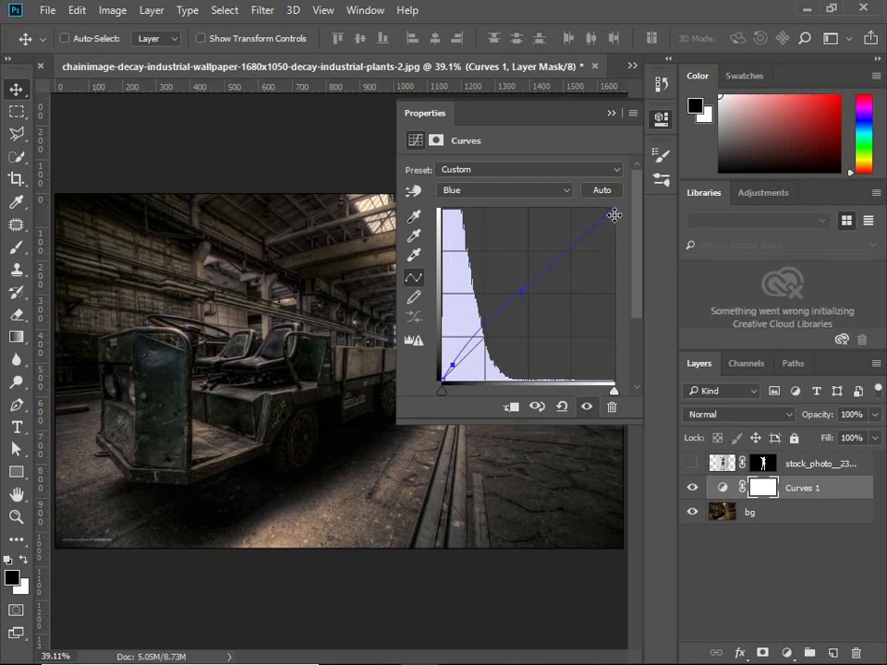
left_click_drag(612, 208, 622, 222)
Step: In the Red channel, anchor a shadow point on the curve and lift the highlights slightly, closing the Curves settings
left_click(549, 196)
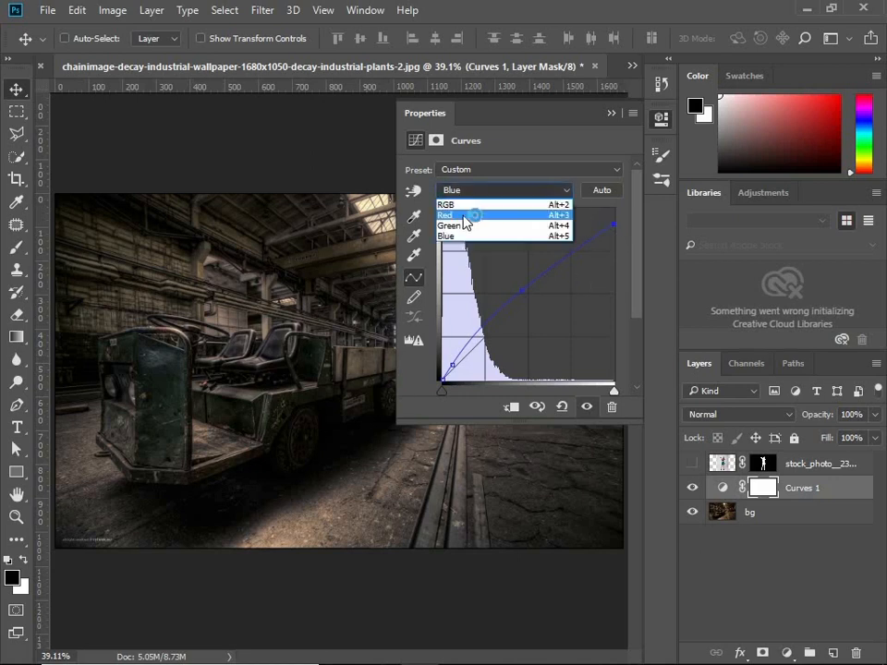
left_click(481, 210)
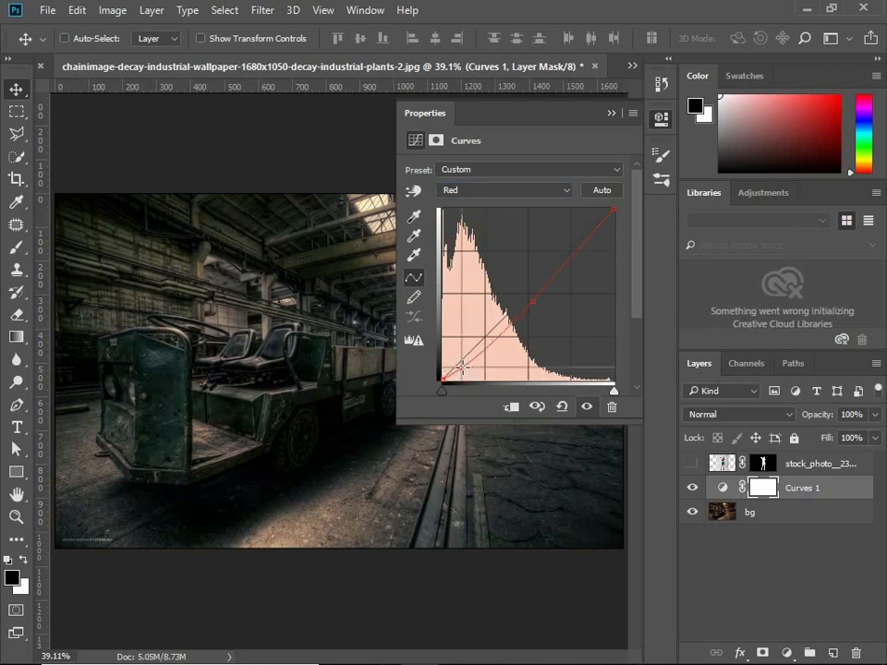
left_click(462, 366)
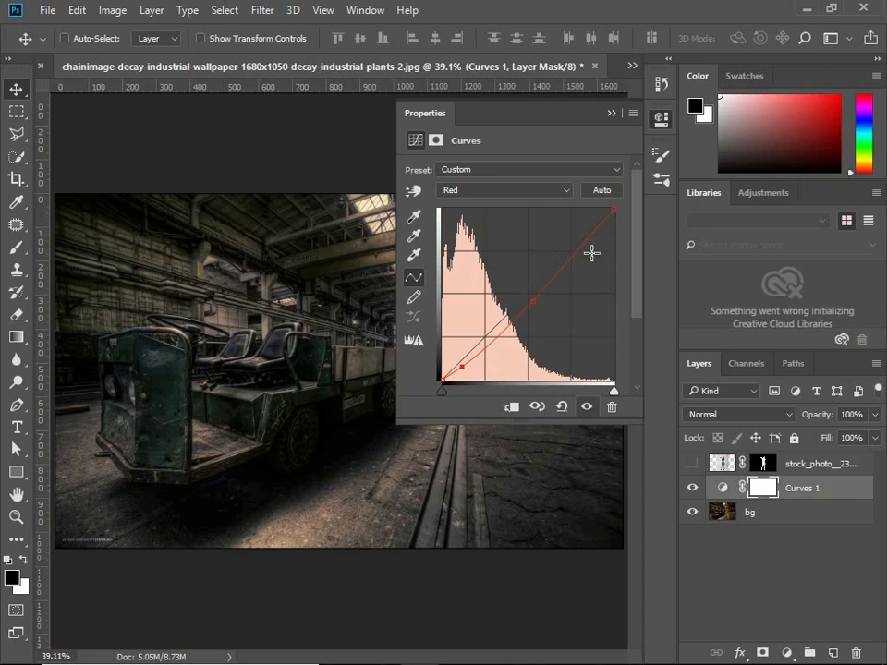
left_click_drag(585, 233, 586, 229)
left_click(612, 113)
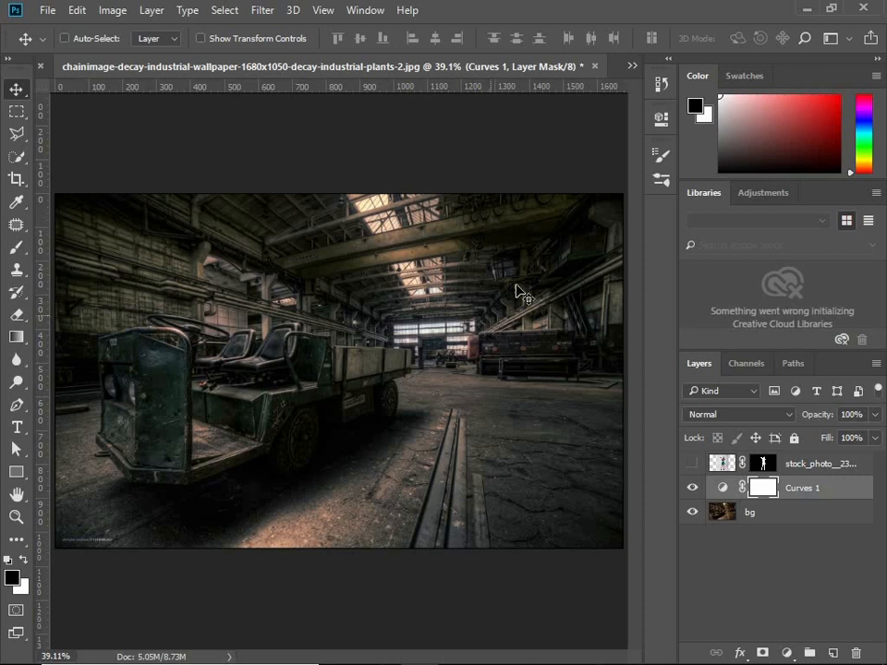
Step: Compare the hall background with and without the Curves 1 adjustment
left_click(693, 494)
left_click(694, 494)
left_click(694, 494)
left_click(695, 494)
left_click(696, 494)
left_click(694, 488)
Step: Show the model layer and start a Shadows/Highlights adjustment on it with highlights at 51% amount and 53% tone
left_click(694, 464)
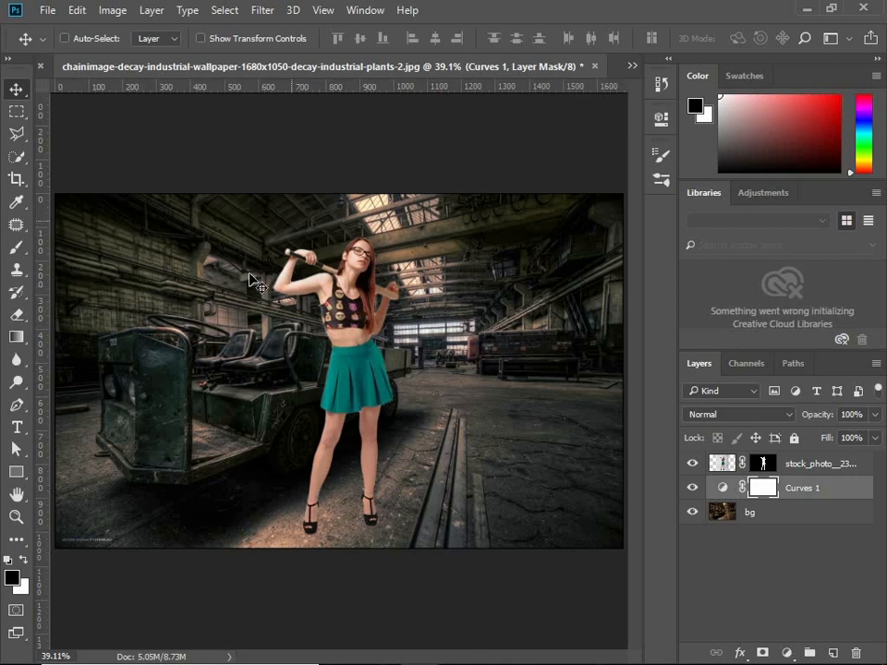
left_click(113, 11)
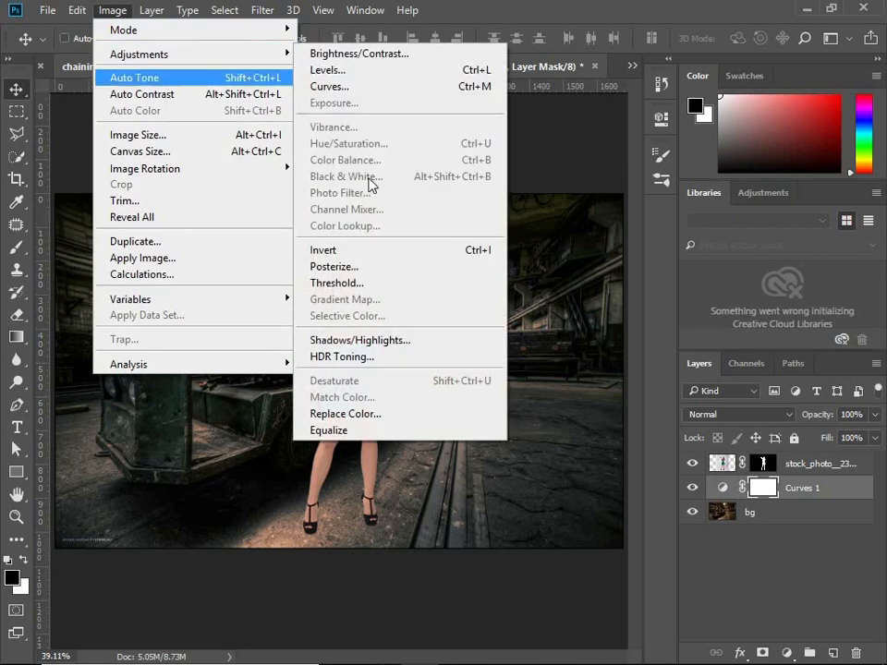
left_click(720, 464)
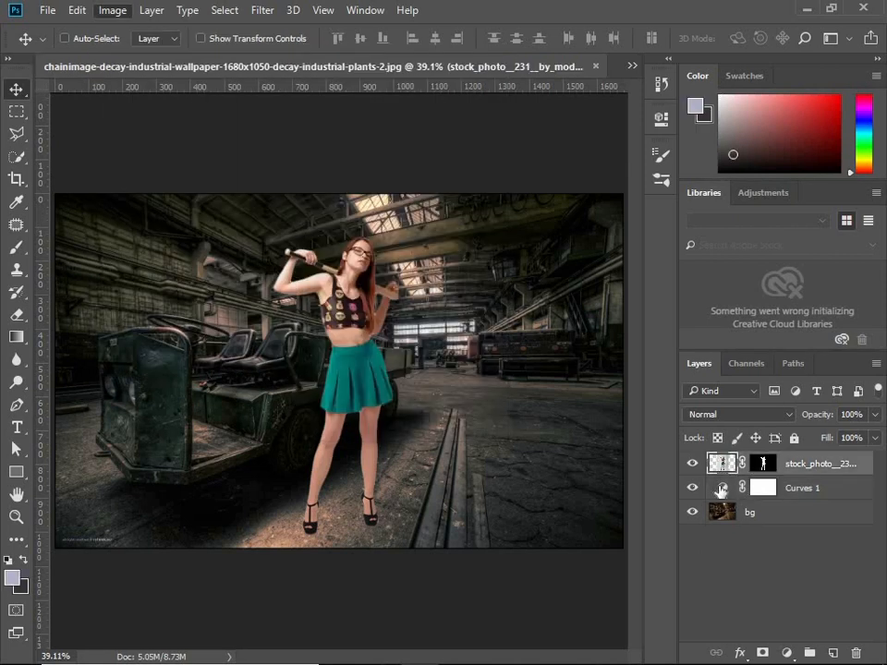
left_click(114, 13)
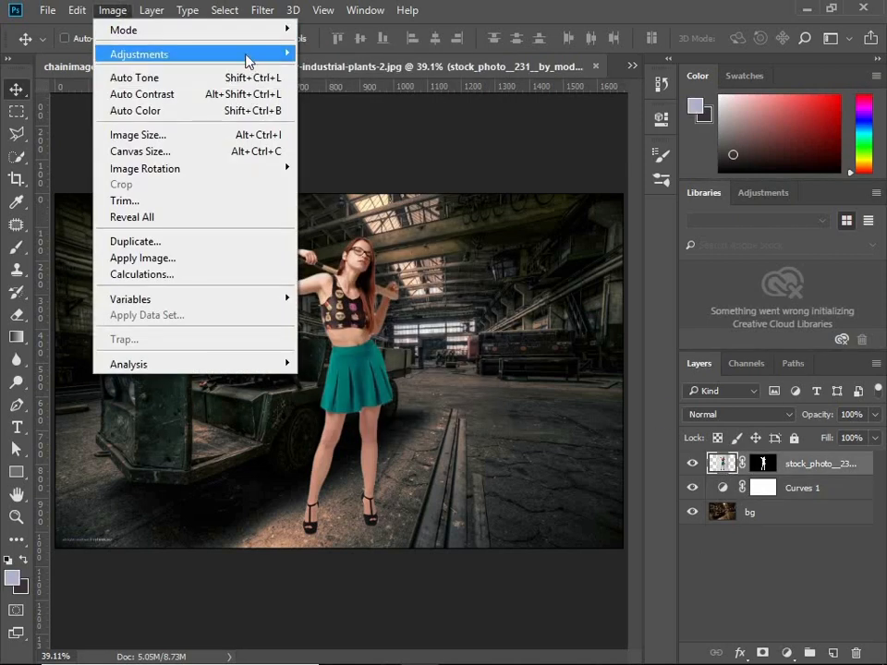
mouse_move(286, 56)
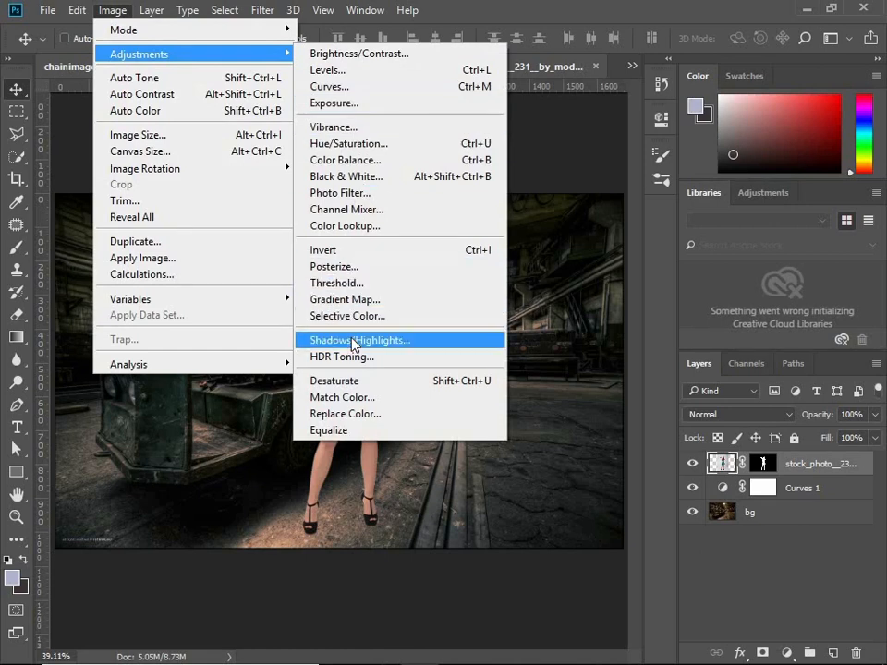
left_click(358, 340)
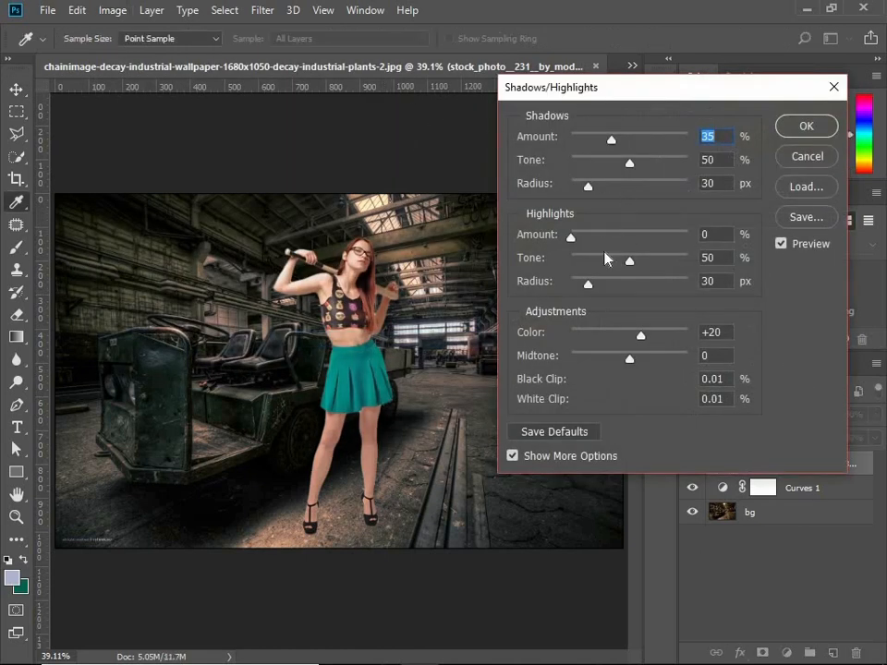
left_click_drag(572, 238, 634, 278)
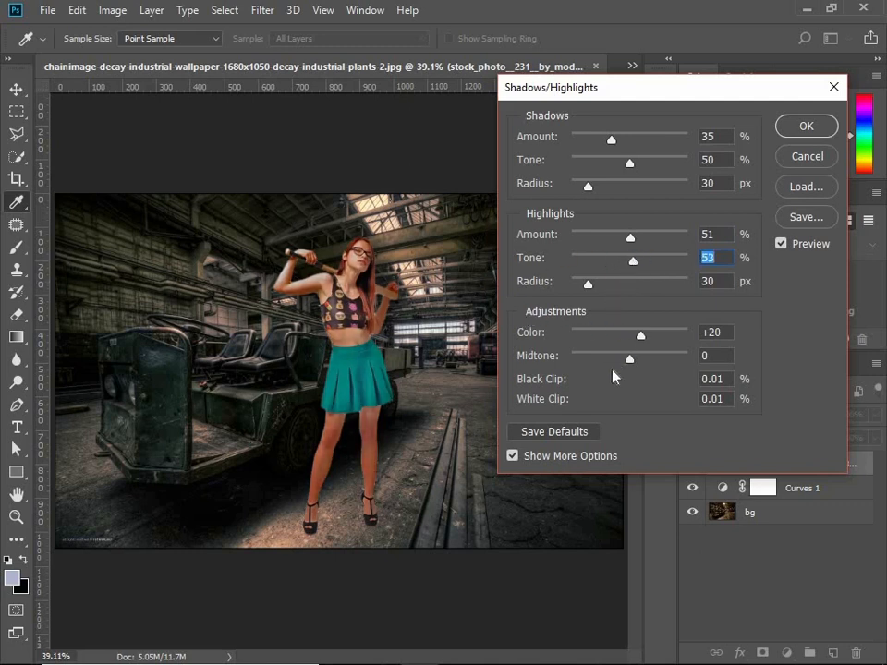
Step: Set the Shadows/Highlights midtone to -7 and the shadows to 19% amount, 28% tone and 69 px radius
mouse_move(632, 358)
left_mouse_down()
mouse_move(604, 361)
mouse_move(625, 361)
left_mouse_up()
left_click(629, 160)
left_click_drag(612, 145, 594, 138)
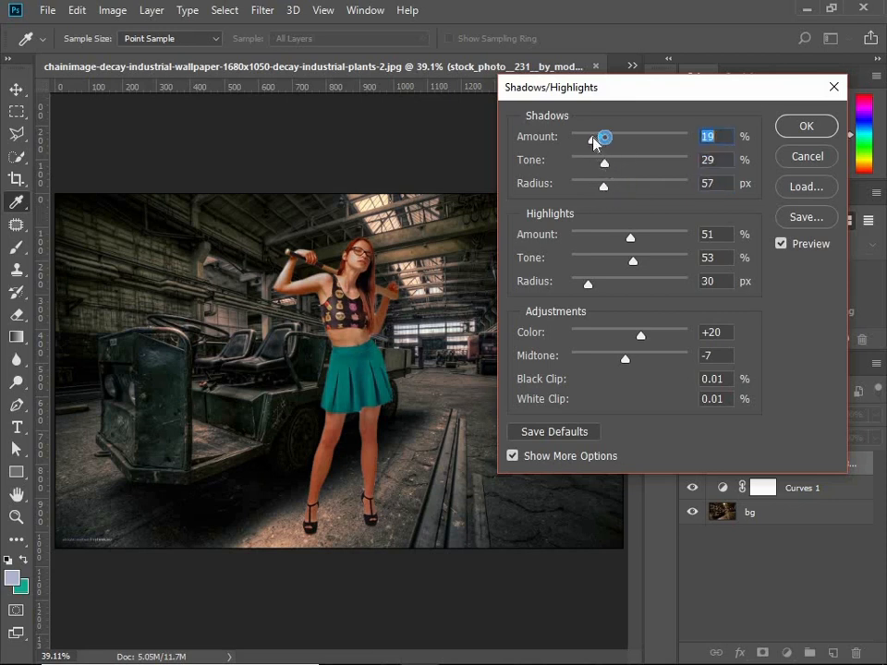
mouse_move(607, 186)
left_mouse_down()
mouse_move(616, 193)
mouse_move(603, 166)
mouse_move(609, 188)
left_mouse_up()
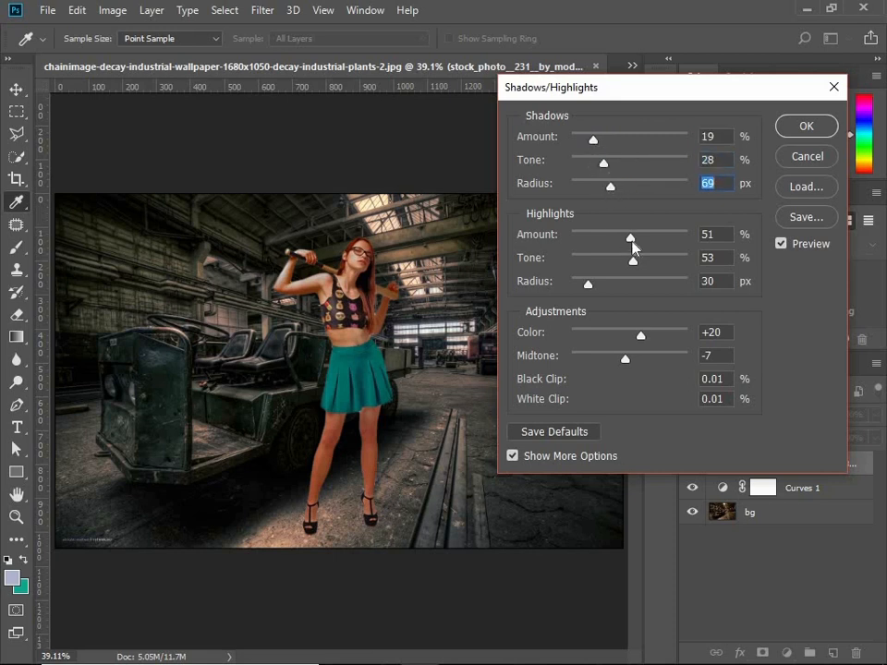
Step: Fine-tune the highlights amount and tone slightly upward and apply the Shadows/Highlights adjustment to the model
left_click_drag(639, 241, 647, 242)
left_click_drag(637, 268, 641, 267)
left_click(638, 238)
left_click(807, 124)
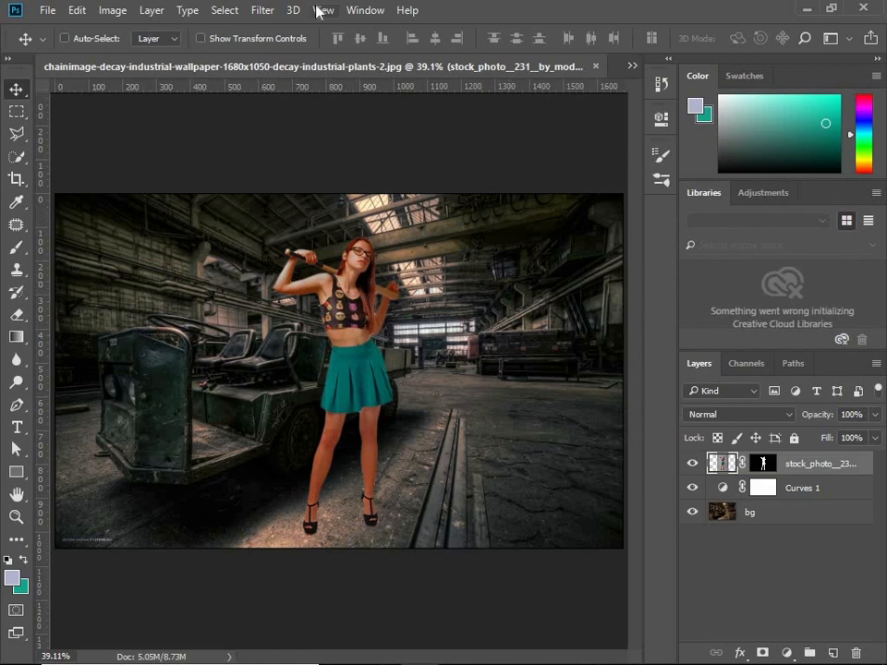
Step: Apply the Camera Raw Filter to the model layer with Highlights at -51 and Clarity at +53
left_click(263, 11)
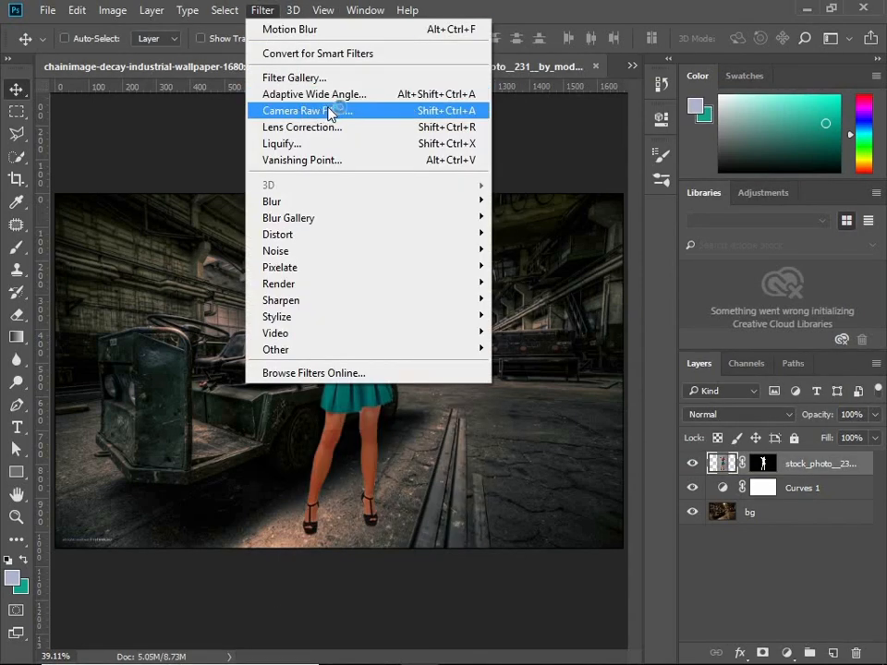
left_click(329, 112)
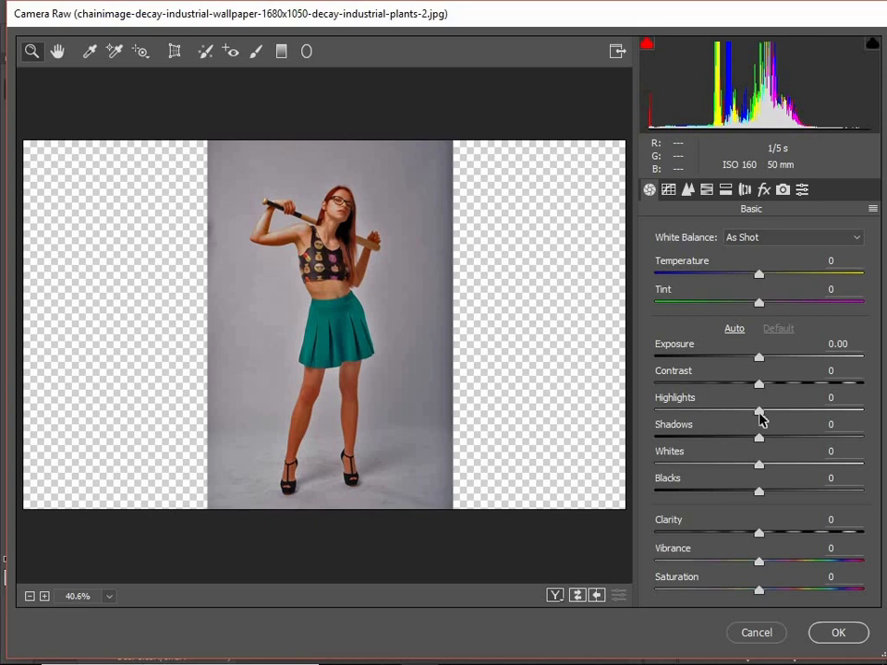
left_click_drag(754, 412, 709, 421)
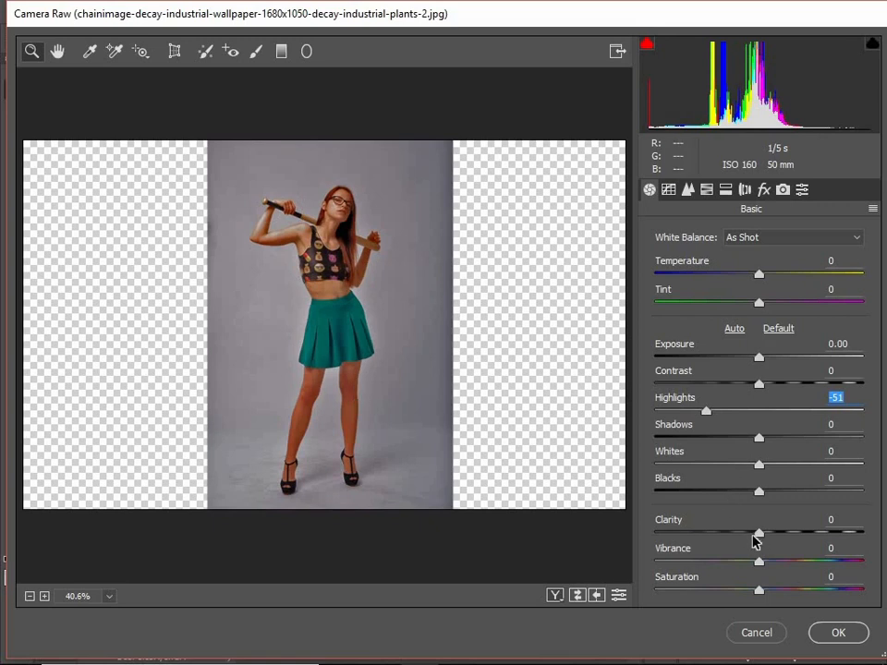
left_click_drag(759, 534, 816, 546)
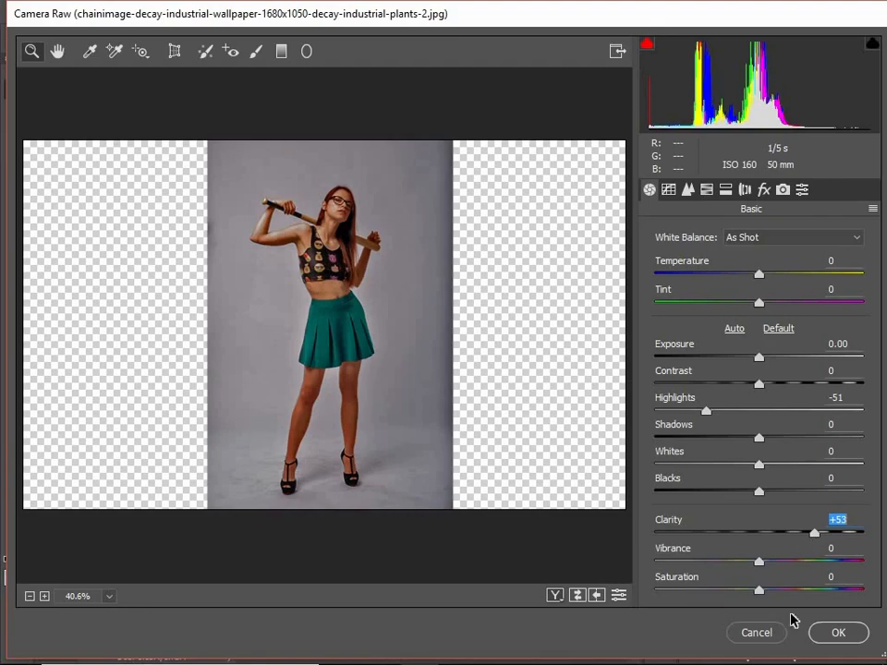
left_click(838, 633)
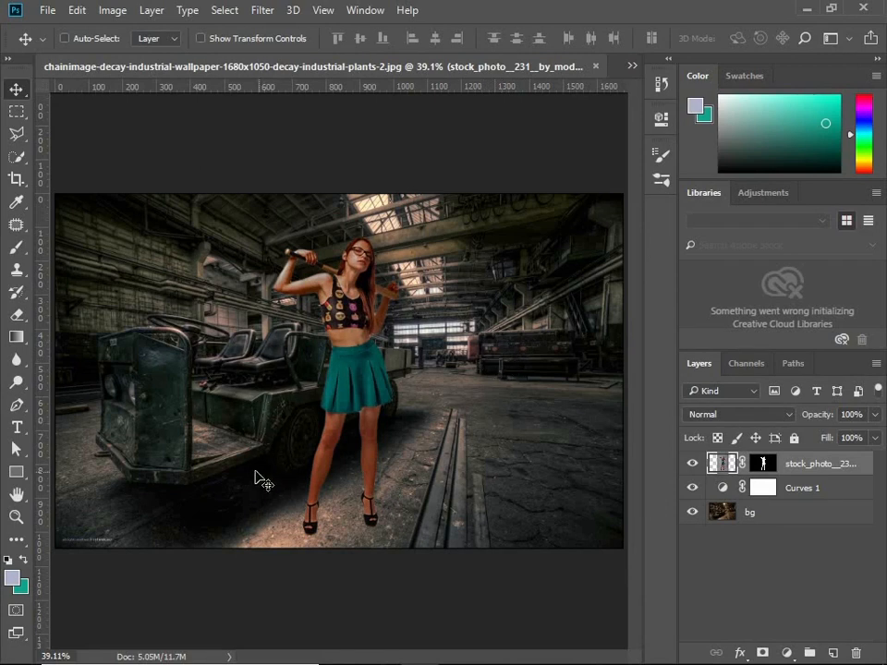
Step: Try moving the model slightly down and to the right, and undo the move
left_click_drag(246, 468, 252, 479)
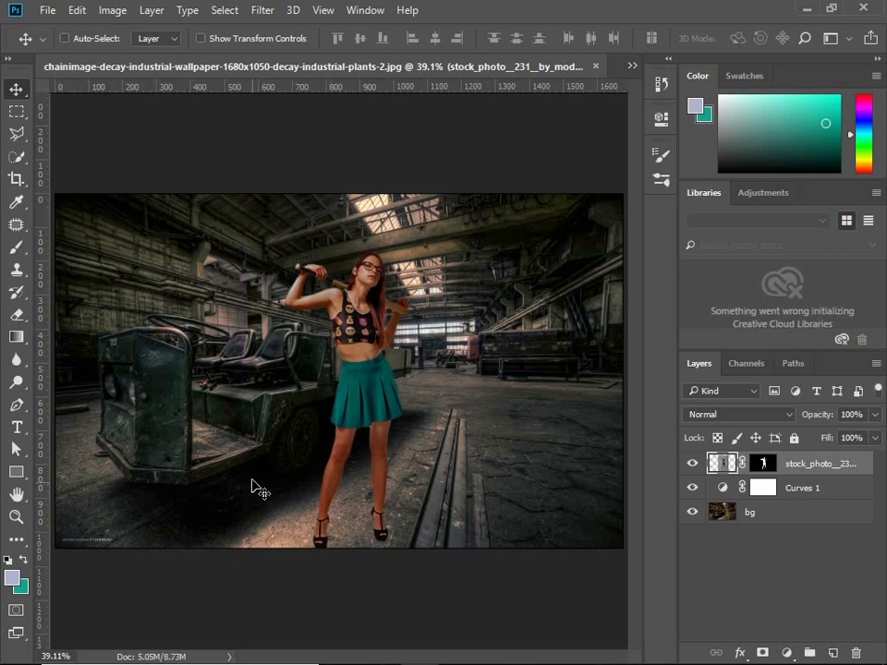
key("ctrl+z")
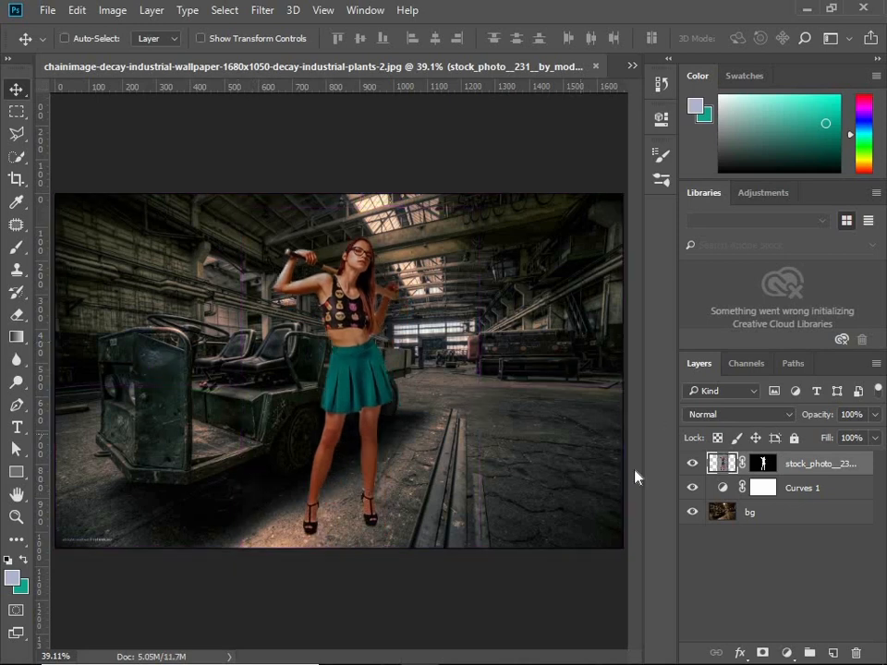
left_click(721, 519)
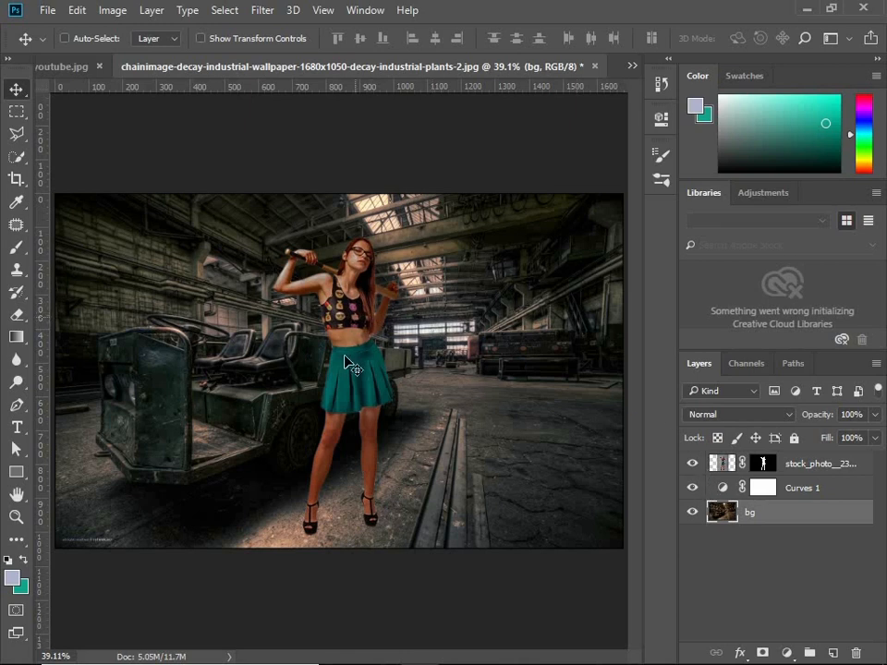
Step: Add a Levels adjustment above the model layer and clip it to that layer
left_click(723, 471)
left_click(786, 654)
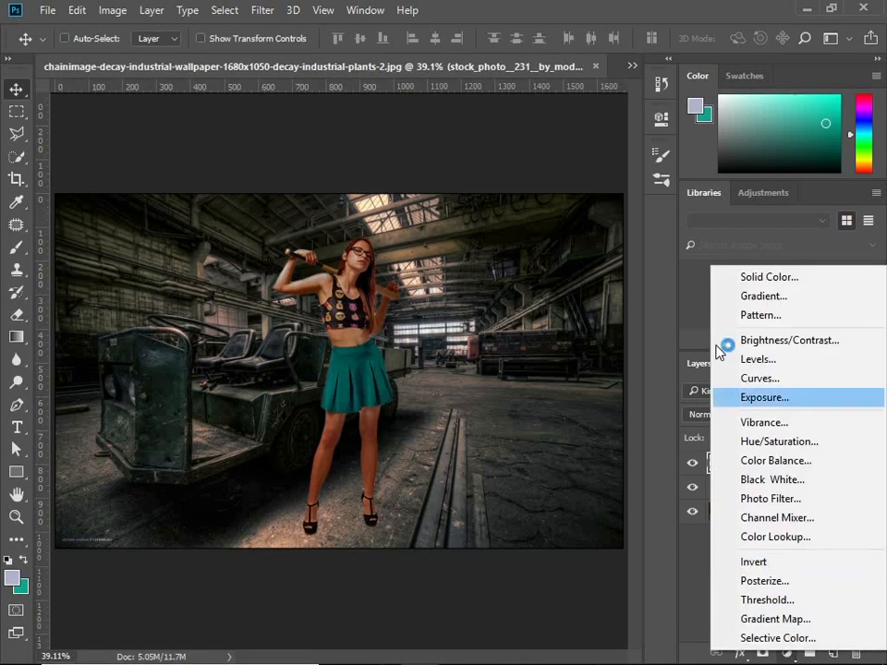
left_click(766, 358)
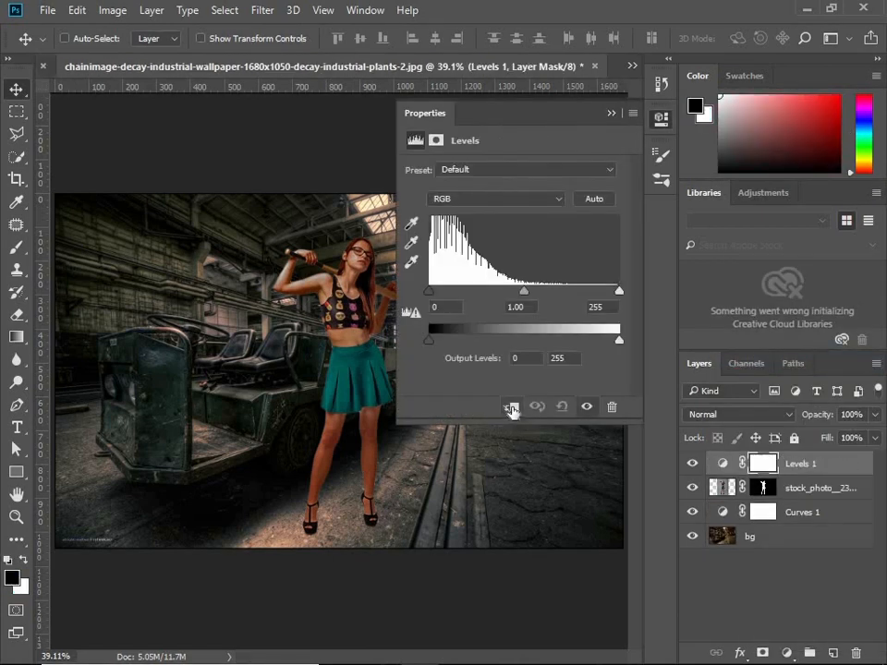
left_click(511, 406)
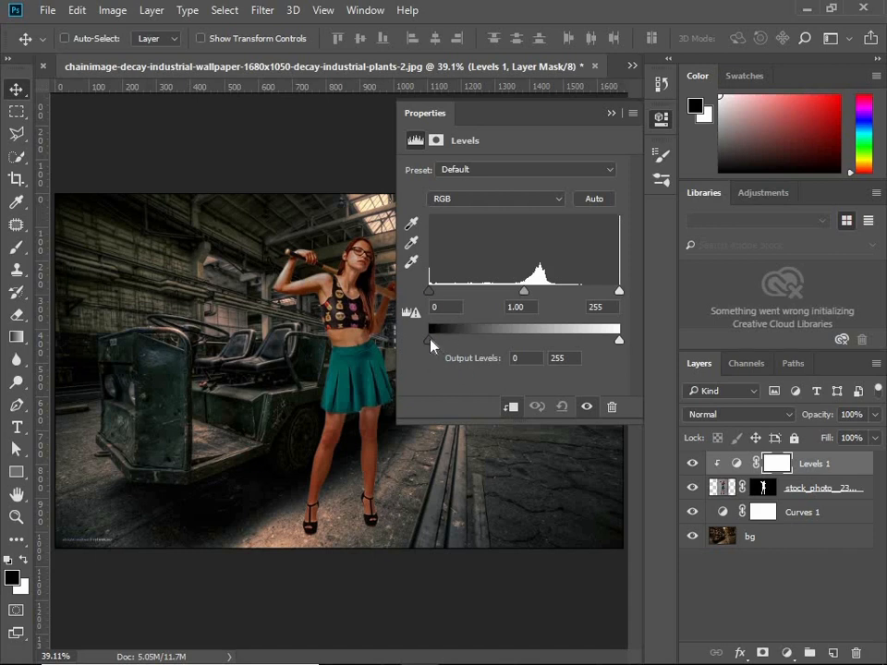
left_click_drag(431, 344, 377, 342)
left_click(624, 348)
mouse_move(618, 349)
left_mouse_down()
mouse_move(581, 345)
mouse_move(629, 352)
left_mouse_up()
left_click(482, 200)
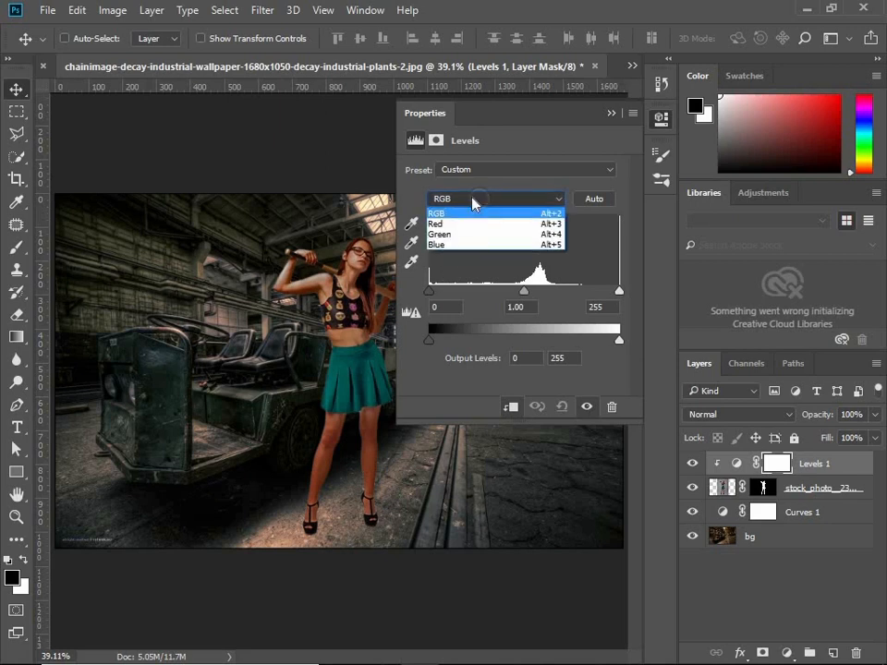
left_click(412, 389)
mouse_move(431, 290)
left_mouse_down()
mouse_move(476, 290)
mouse_move(428, 290)
left_mouse_up()
mouse_move(619, 292)
left_mouse_down()
mouse_move(584, 292)
mouse_move(619, 292)
left_mouse_up()
mouse_move(523, 292)
left_mouse_down()
mouse_move(512, 292)
mouse_move(526, 292)
left_mouse_up()
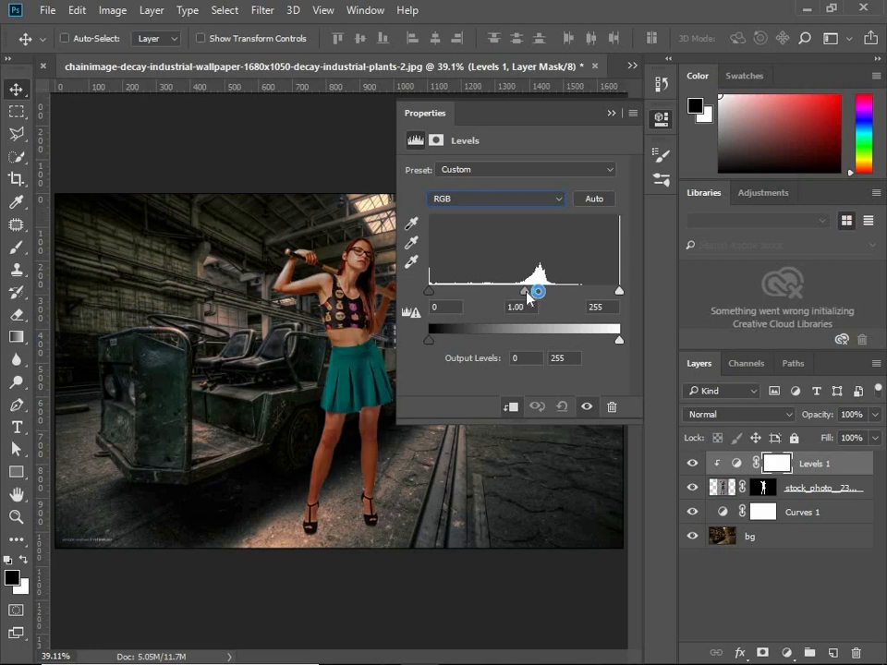
Step: Set the model's RGB input levels to 6, 0.92 and 224 and close the Levels settings
left_click_drag(534, 295, 528, 294)
mouse_move(616, 291)
left_mouse_down()
mouse_move(626, 289)
mouse_move(607, 296)
left_mouse_up()
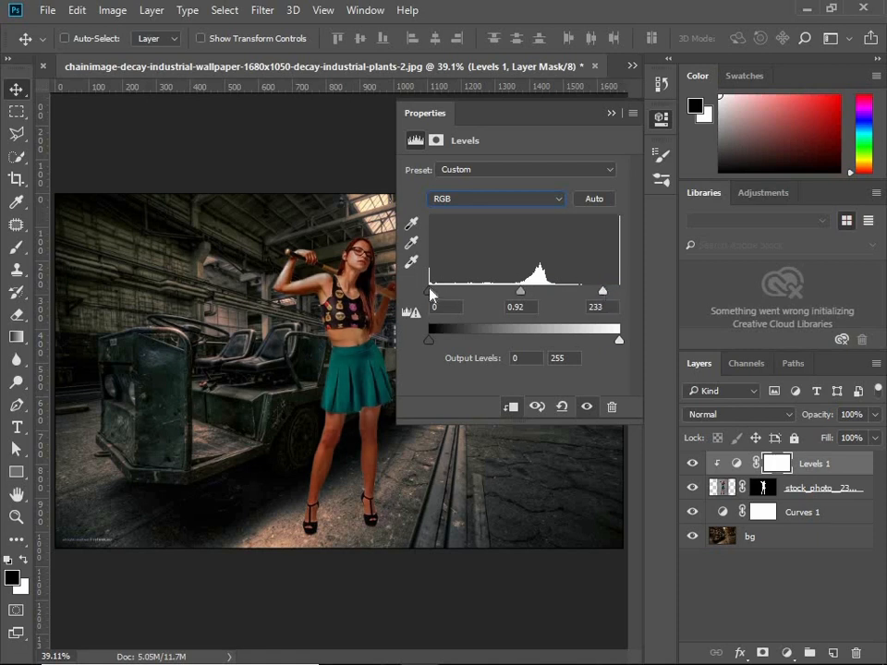
left_click_drag(430, 292, 447, 292)
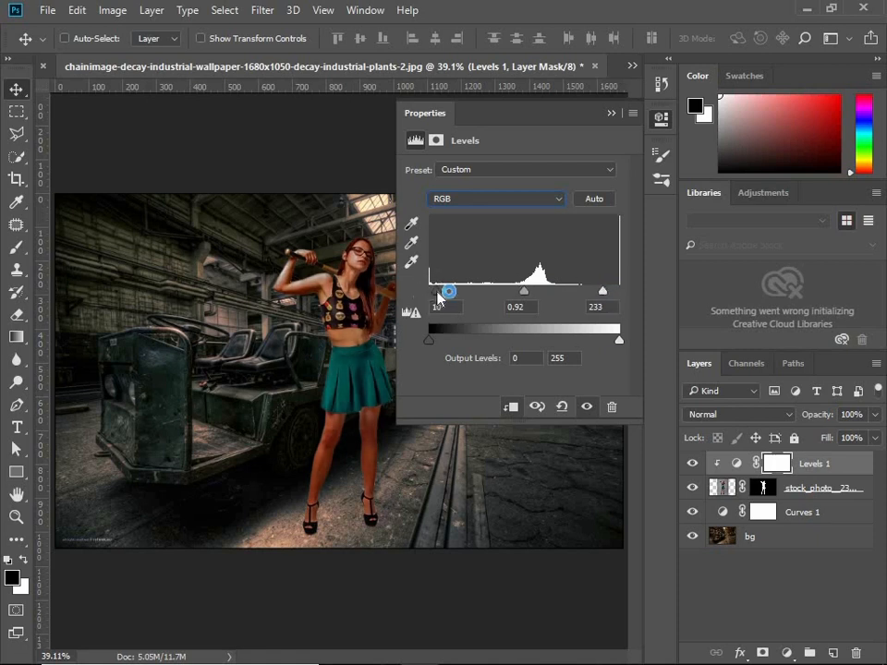
left_click_drag(596, 292, 597, 294)
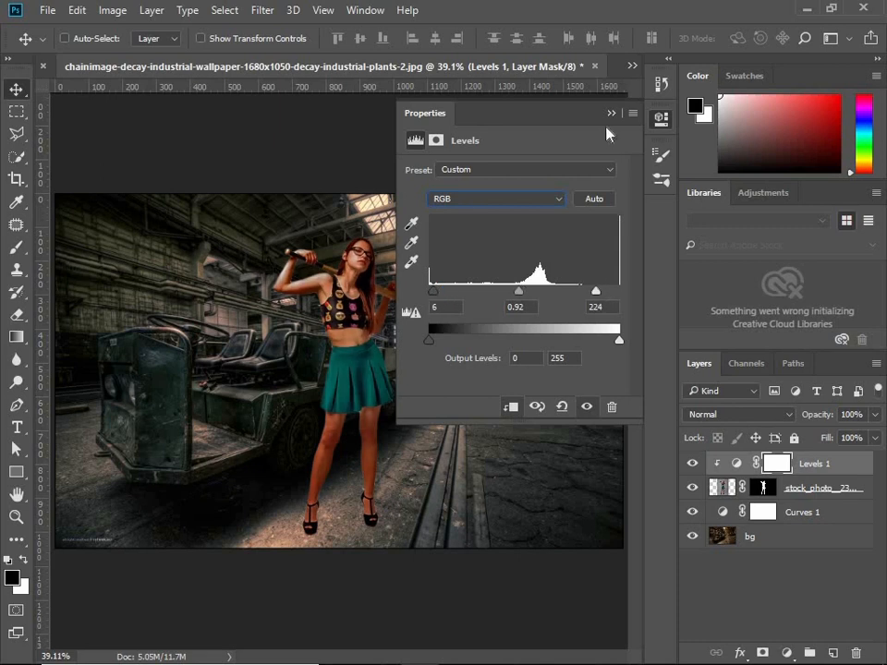
left_click(611, 113)
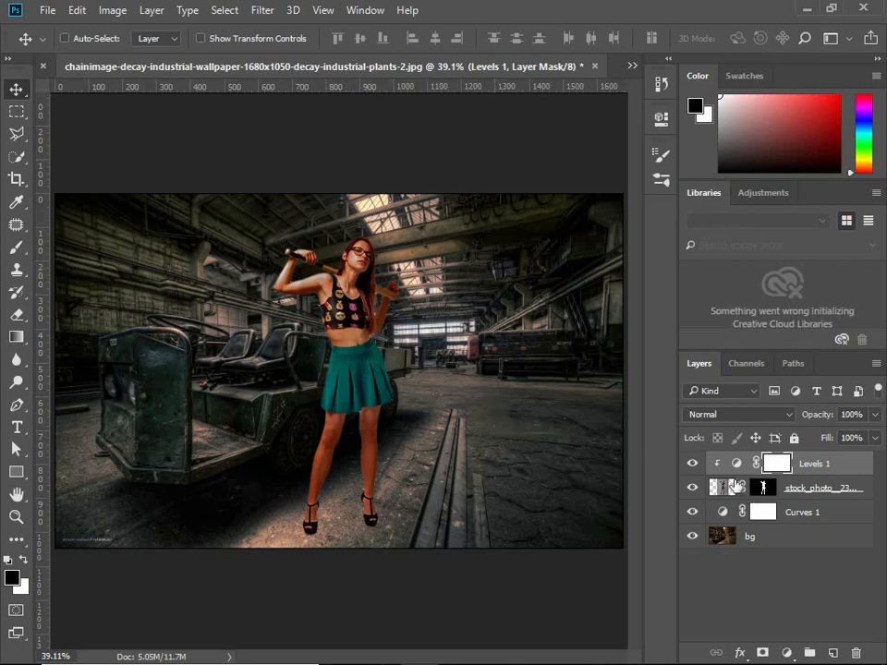
Step: Add a Curves adjustment clipped to the model and, in the Red channel, lower the midtones and lift the highlights slightly
left_click(786, 653)
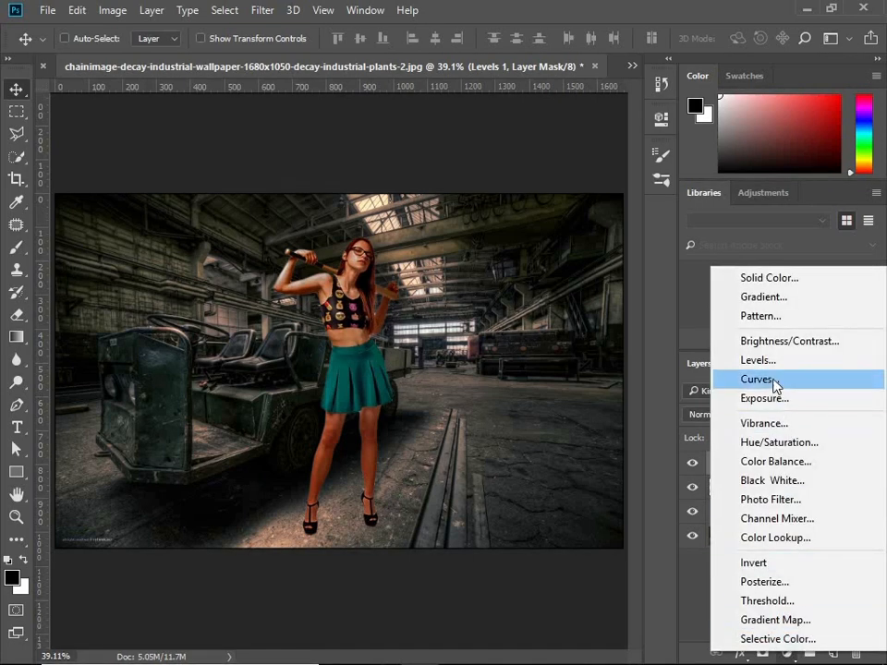
left_click(778, 388)
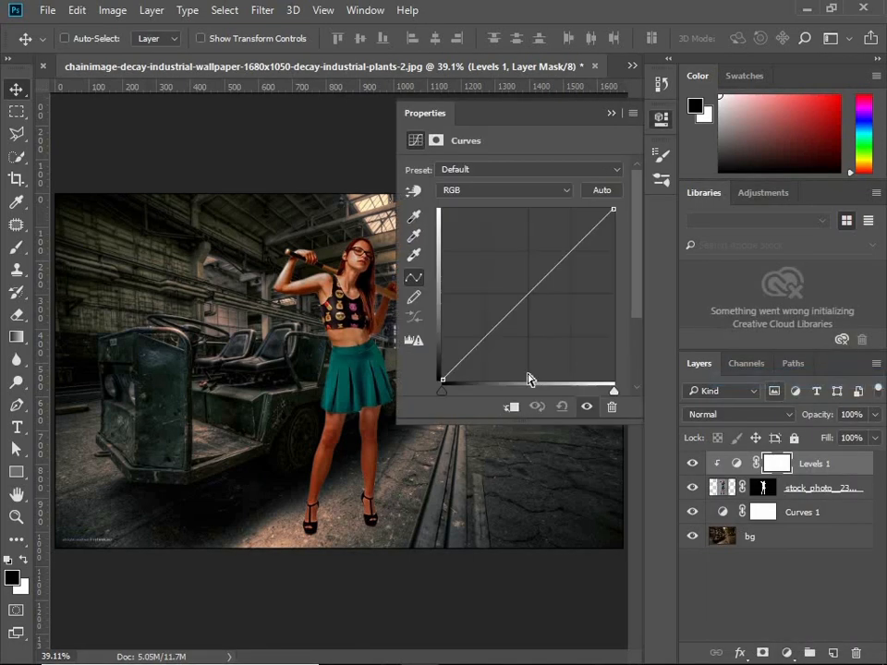
left_click(531, 190)
left_click(495, 219)
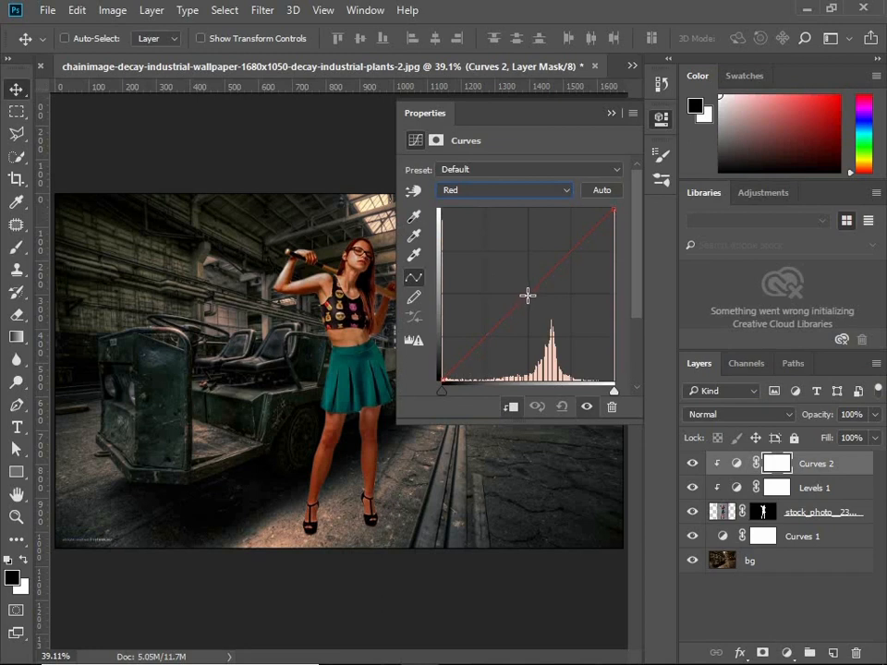
left_click_drag(525, 306, 525, 310)
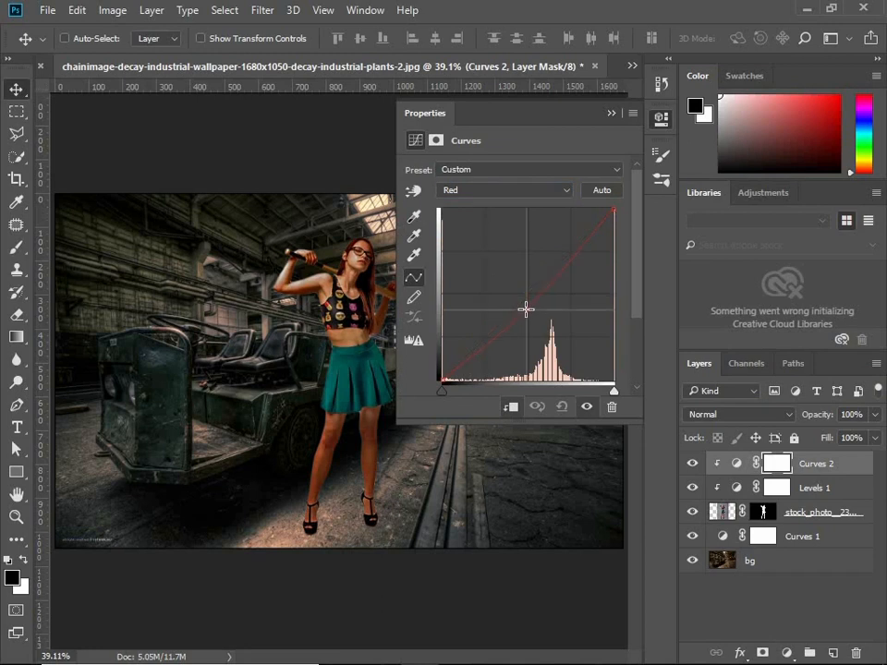
left_click(601, 220)
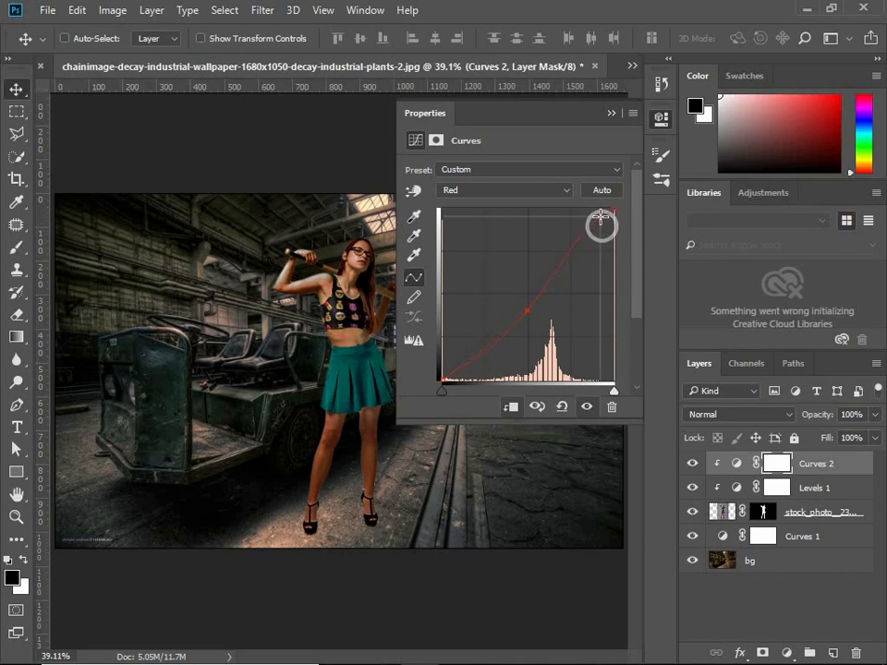
left_click_drag(524, 319, 526, 306)
Step: In the model's Curves adjustment, raise the Blue shadows and midtones slightly, lower the Blue white point, and close the settings
left_click(525, 190)
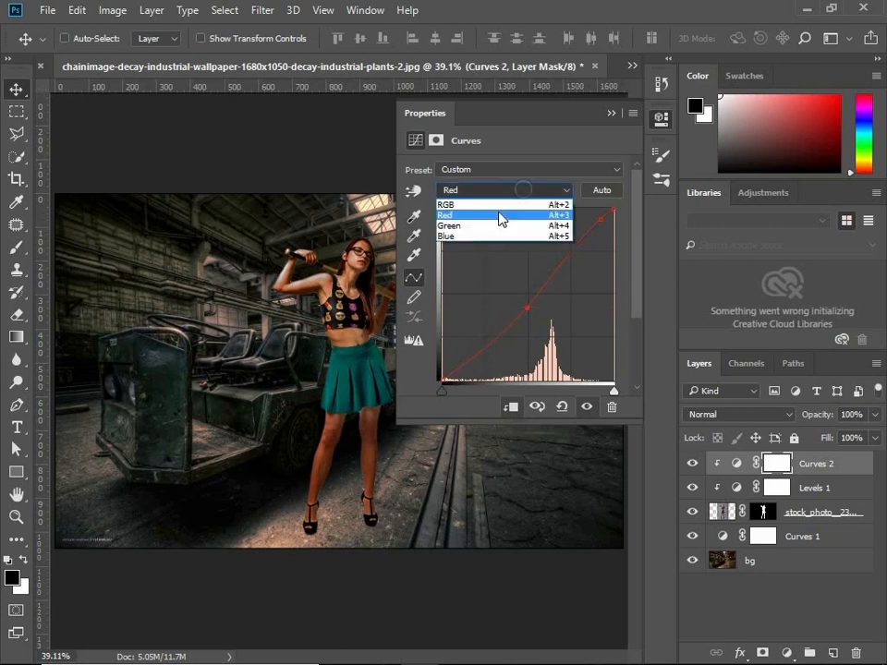
left_click(489, 236)
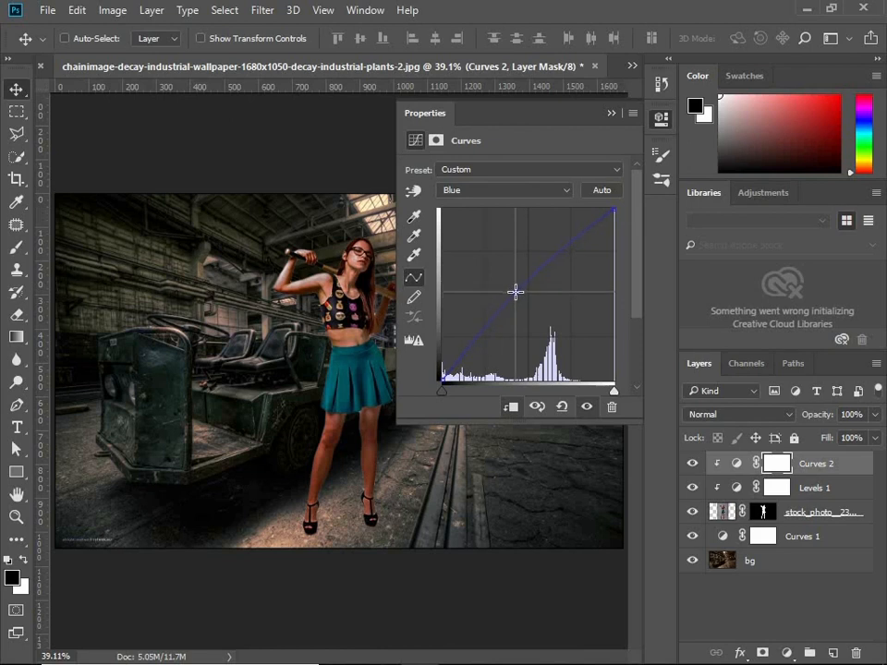
left_click(515, 293)
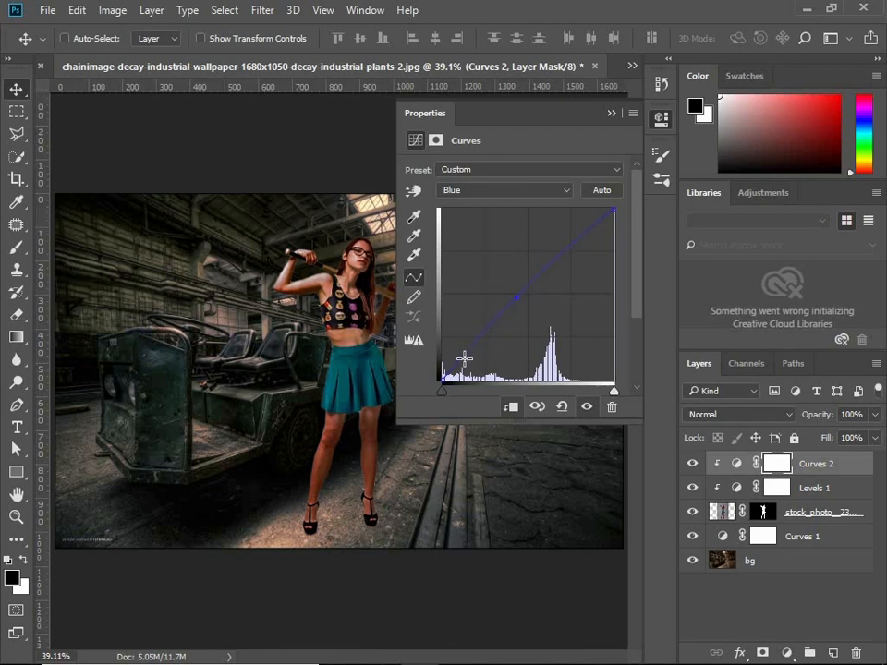
left_click(458, 358)
left_click_drag(614, 214, 618, 223)
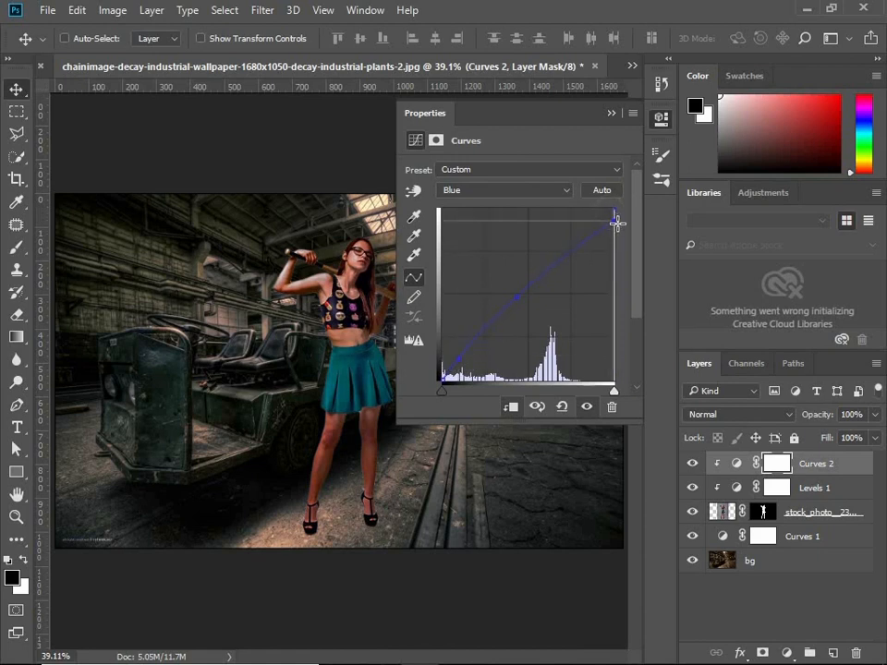
left_click(611, 113)
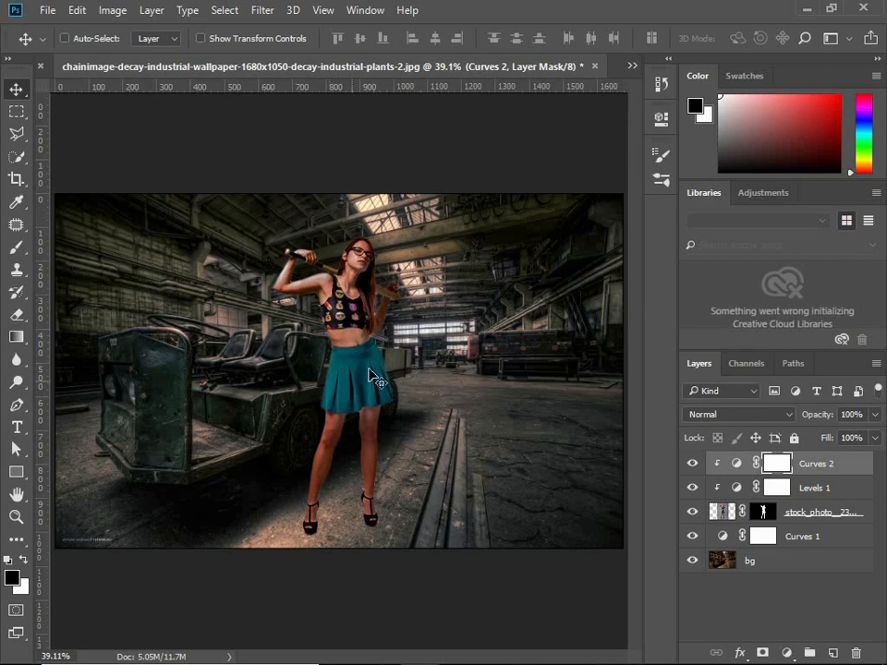
Step: Reopen the model's Curves adjustment and lower the midtones slightly in the RGB channel
double_click(737, 471)
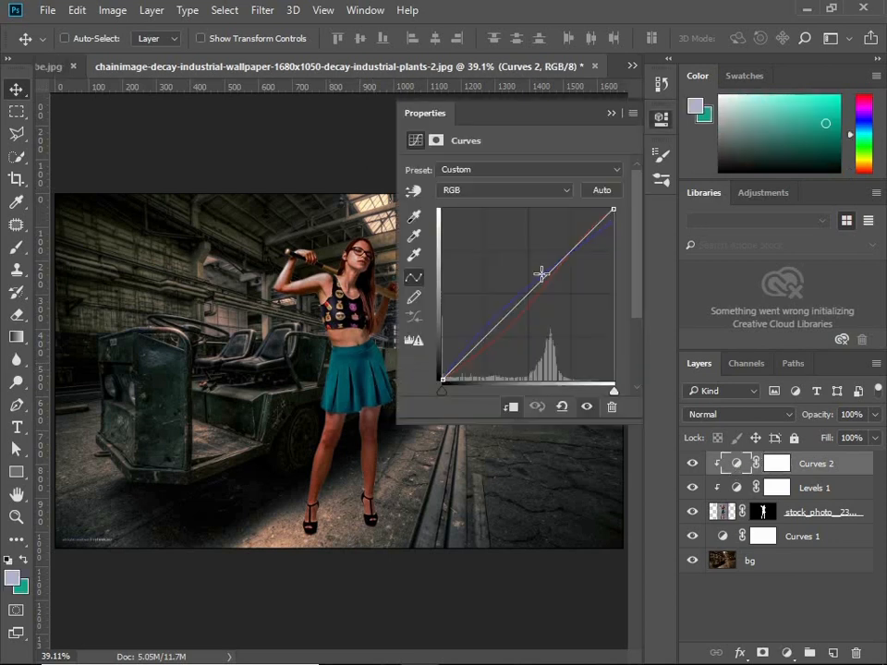
left_click(514, 191)
left_click(506, 202)
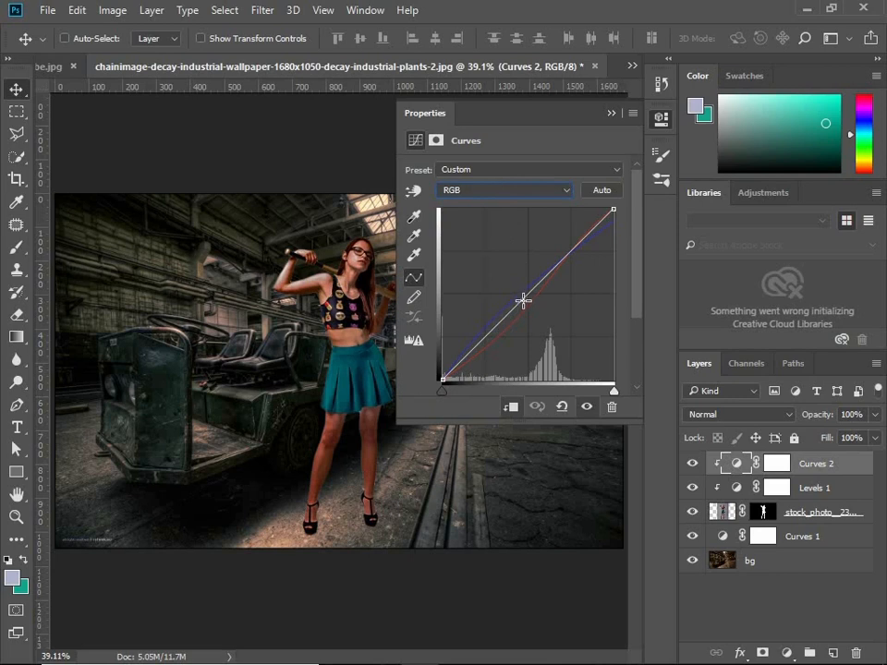
left_click_drag(523, 299, 523, 305)
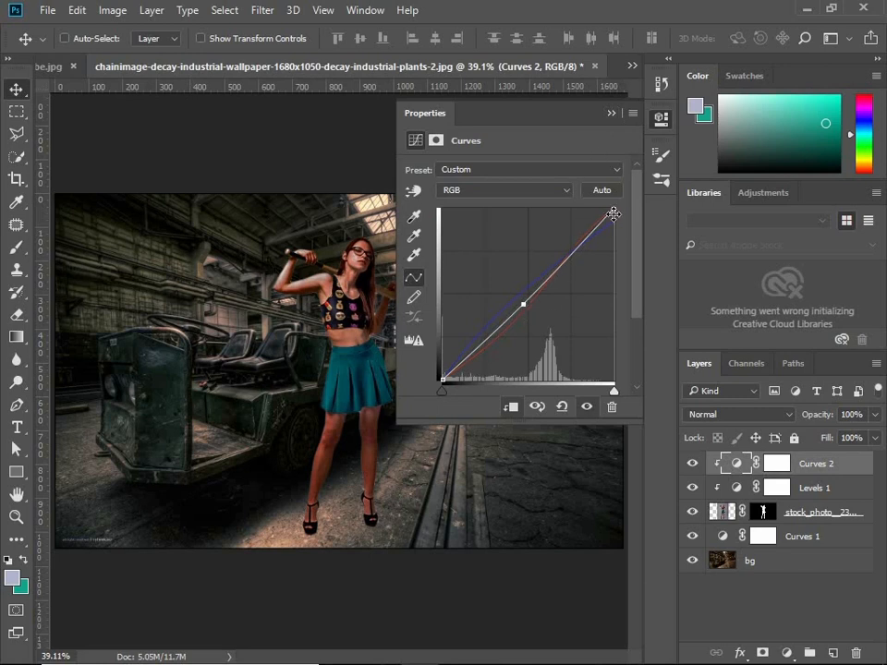
Step: Lower the Red channel midtones further in the model's Curves adjustment and close its settings
left_click(515, 191)
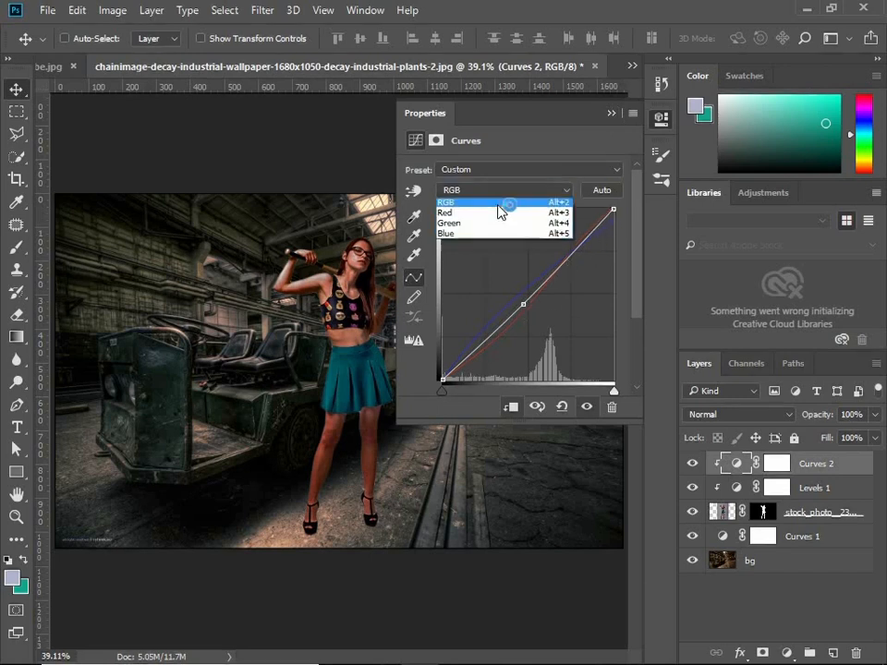
left_click(488, 218)
mouse_move(613, 213)
left_mouse_down()
mouse_move(618, 226)
mouse_move(621, 206)
left_mouse_up()
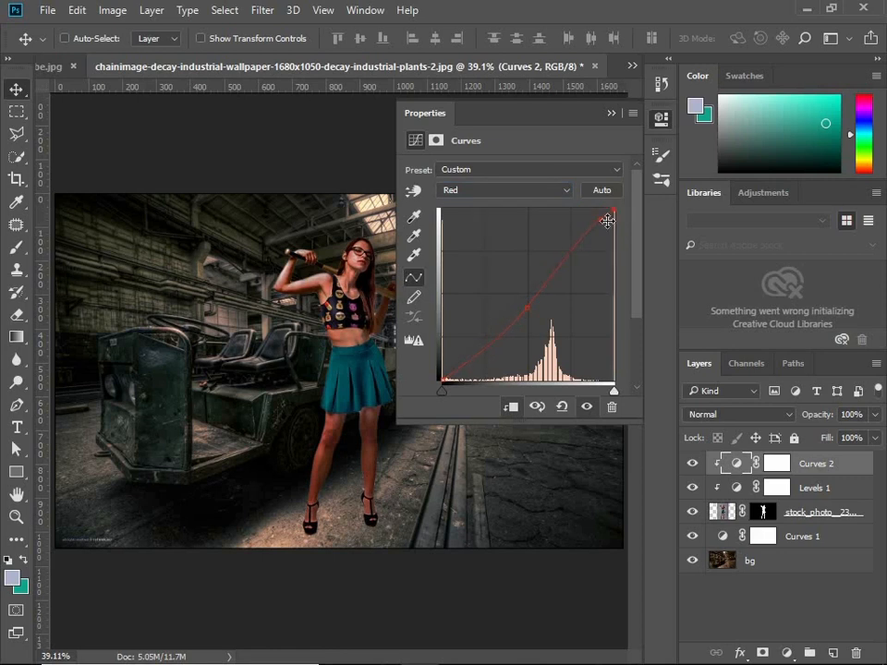
left_click_drag(529, 316, 529, 317)
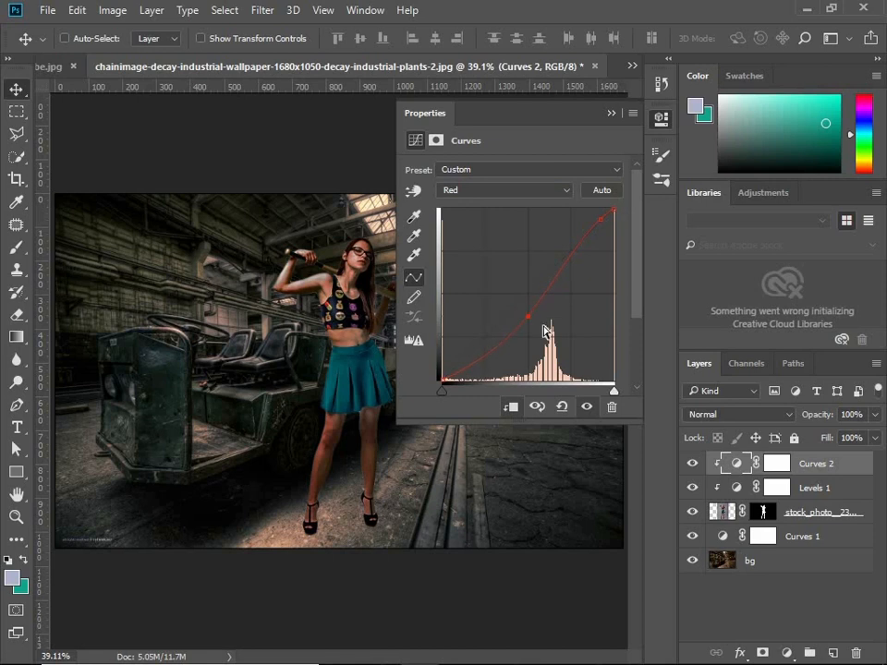
left_click(612, 113)
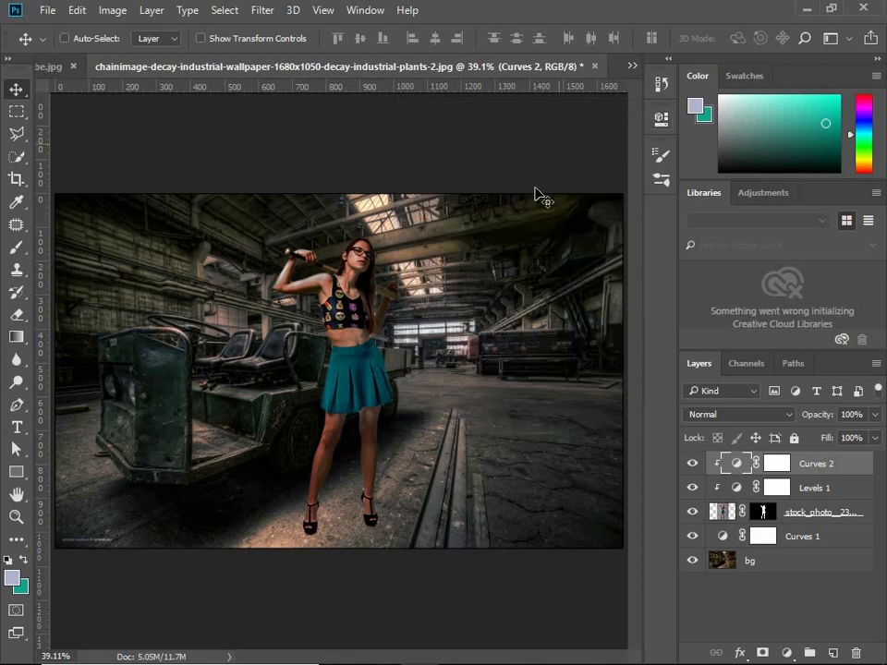
Step: Add a Hue/Saturation adjustment with Saturation -22 above Curves 2 and clip it to the model
left_click(787, 653)
left_click(777, 445)
left_click(783, 449)
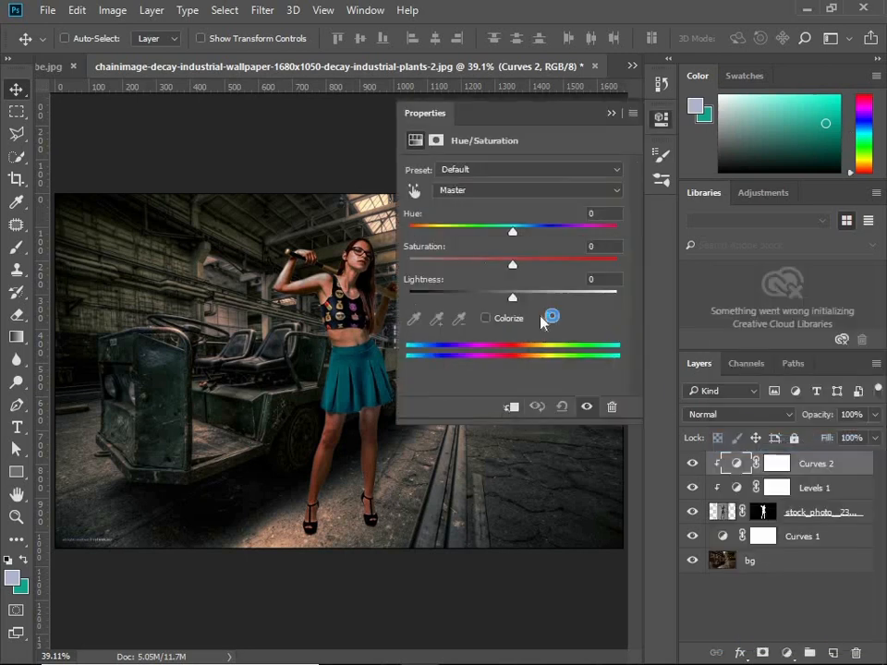
left_click_drag(512, 268, 491, 268)
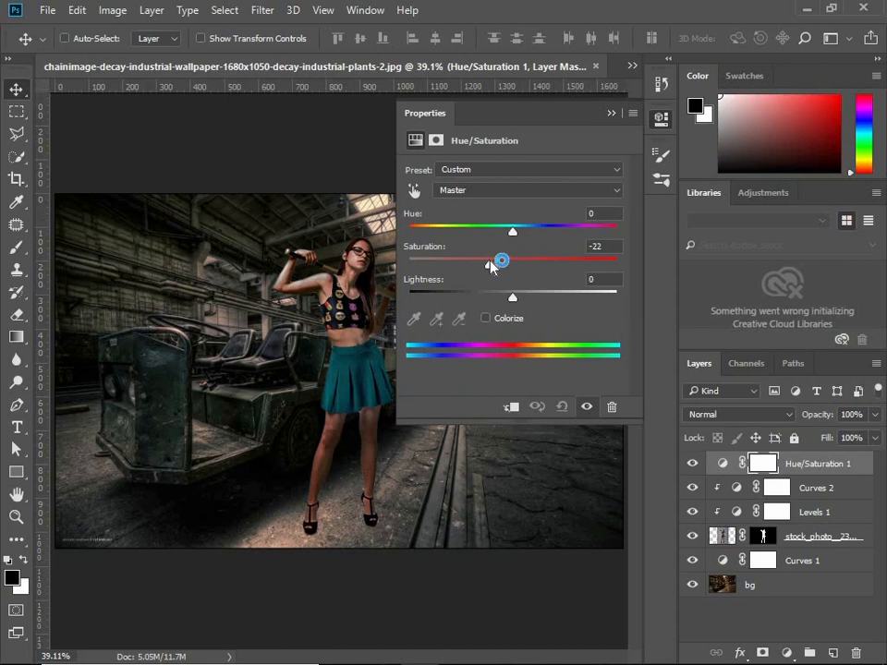
left_click(612, 113)
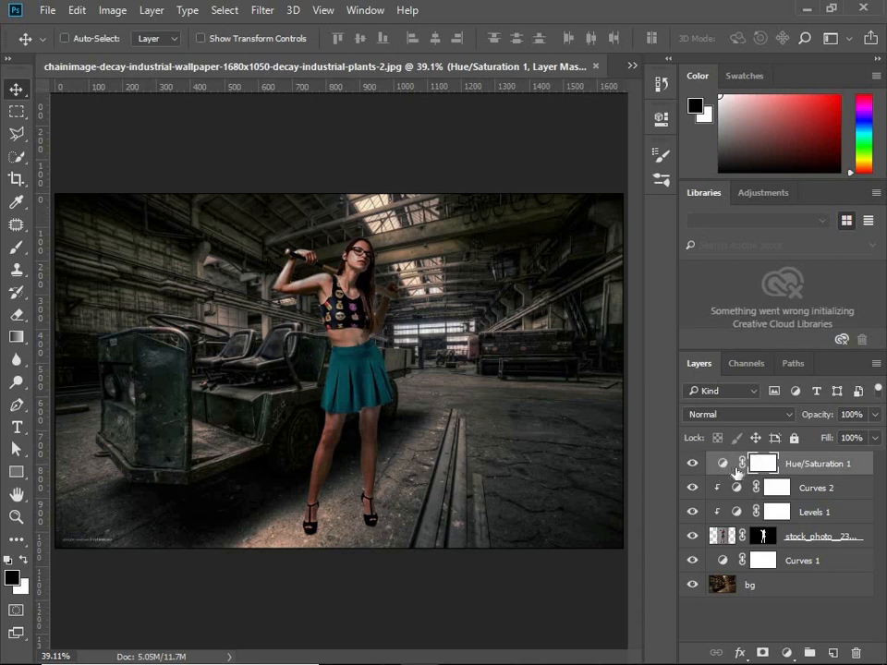
right_click(806, 464)
left_click(541, 434)
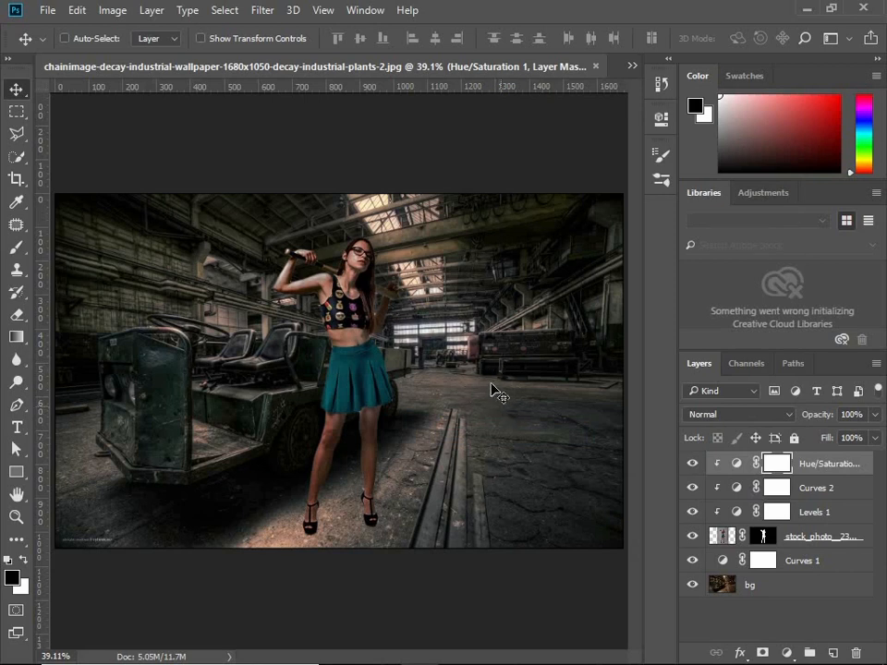
left_click(804, 516)
left_click(818, 486)
left_click(810, 466)
left_click(712, 540)
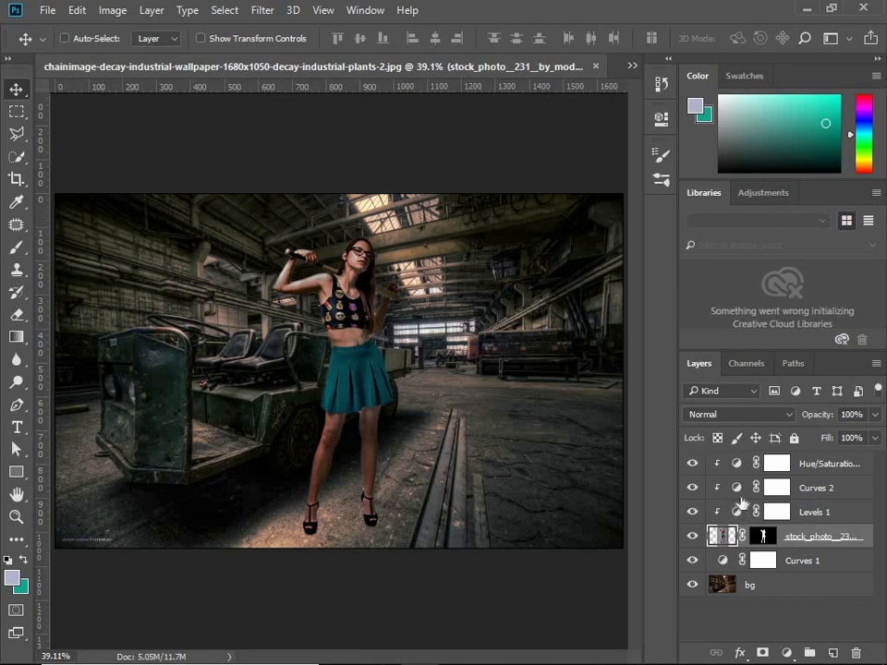
left_click(738, 512)
left_click(737, 488)
left_click(737, 464)
left_click(737, 488)
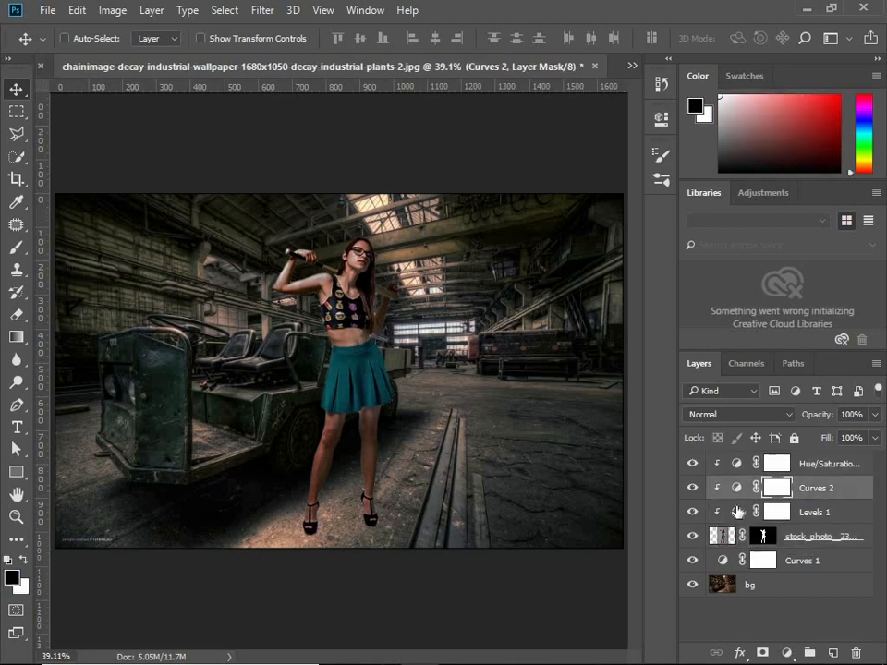
left_click(738, 512)
left_click(737, 487)
left_click(737, 464)
left_click(736, 513)
left_click(732, 537)
left_click(730, 592)
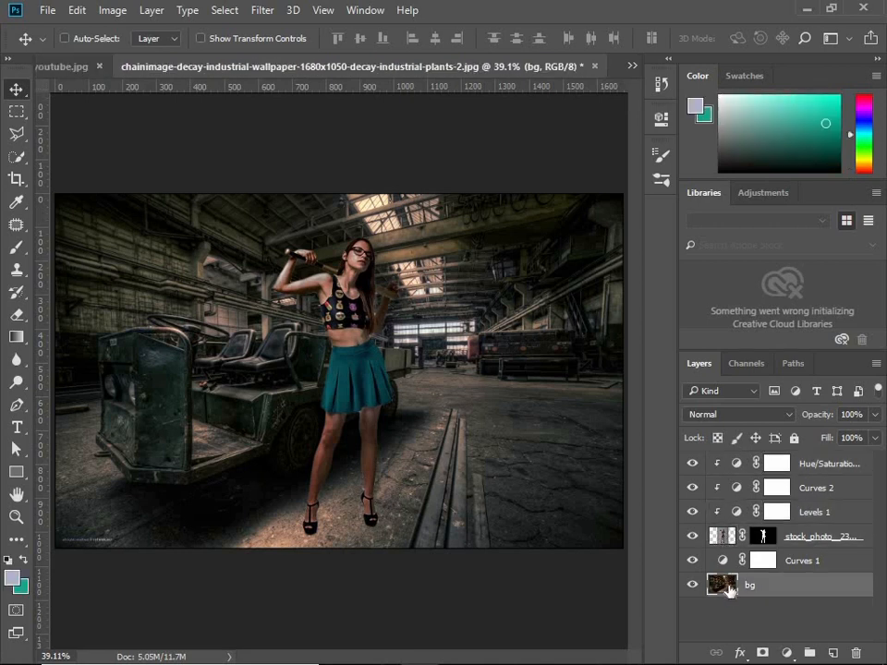
double_click(730, 592)
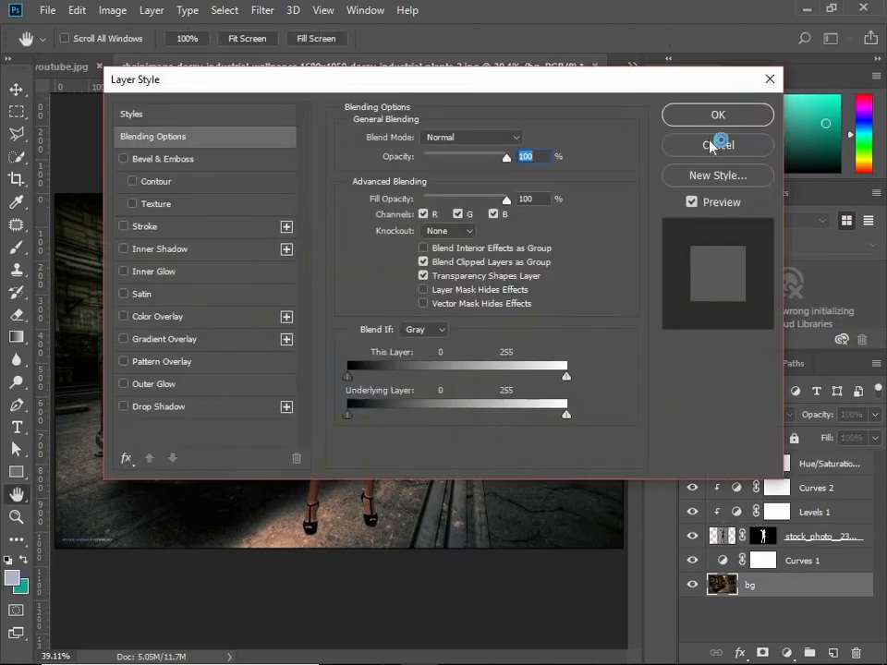
left_click(717, 144)
Step: Release the Levels, Curves and Hue/Saturation adjustments above the model from their clipping mask together
left_click(802, 518)
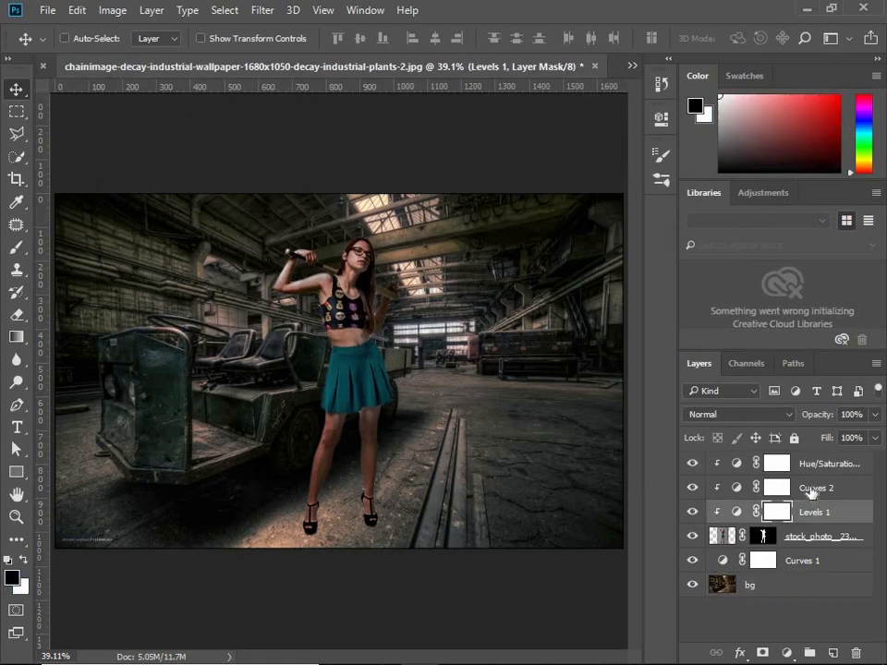
left_click(809, 473, "shift")
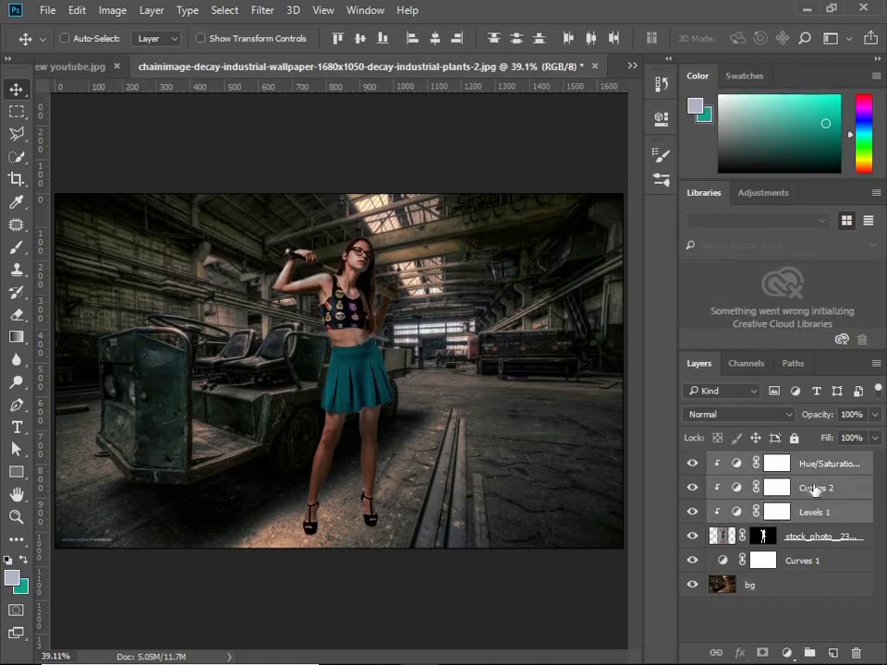
right_click(808, 495)
left_click(532, 435)
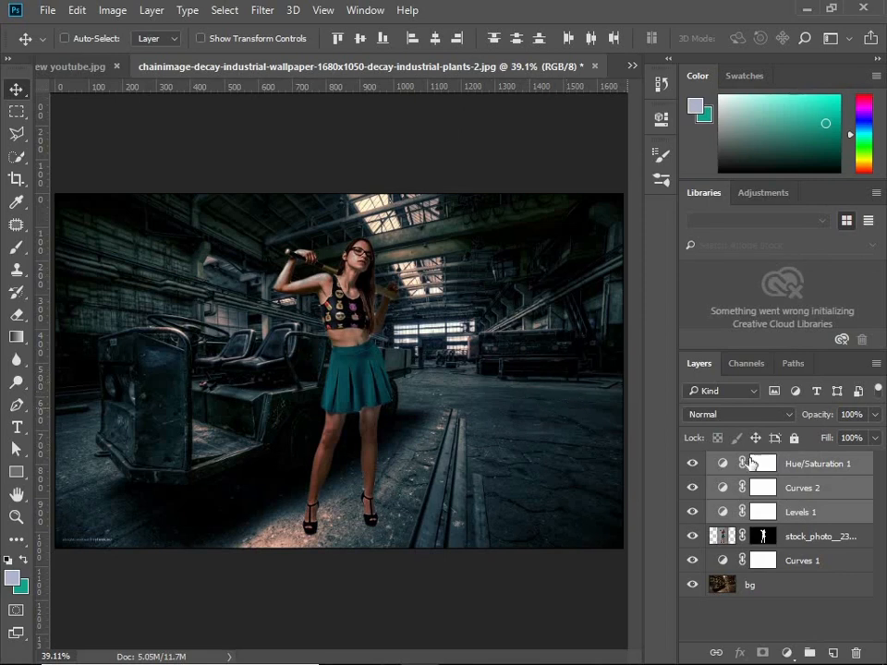
Step: Clip Levels 1, Curves 2 and Hue/Saturation 1 to the model layer again, one at a time from the lowest up
left_click(796, 510)
right_click(797, 511)
left_click(522, 435)
left_click(810, 494)
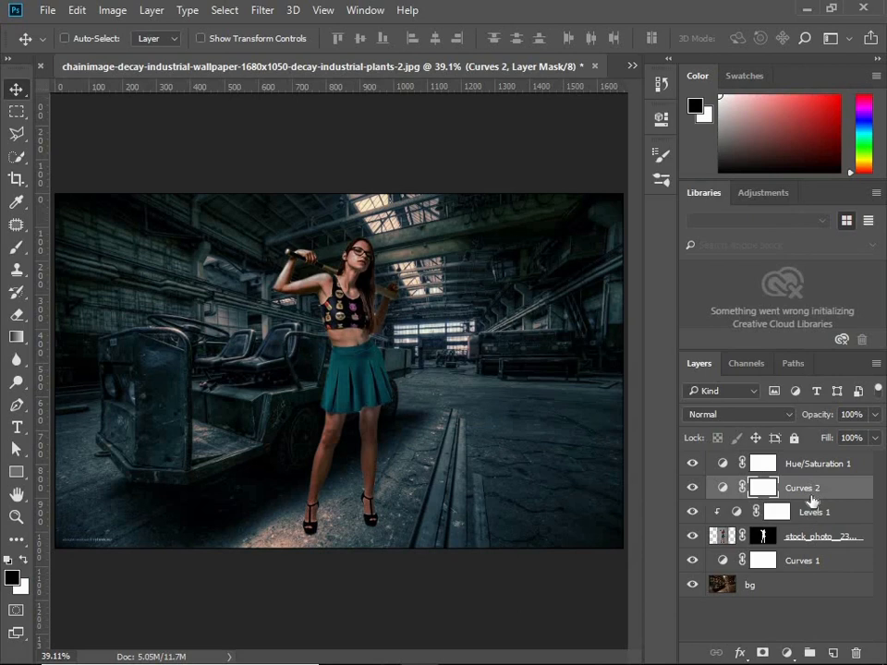
right_click(811, 492)
left_click(534, 437)
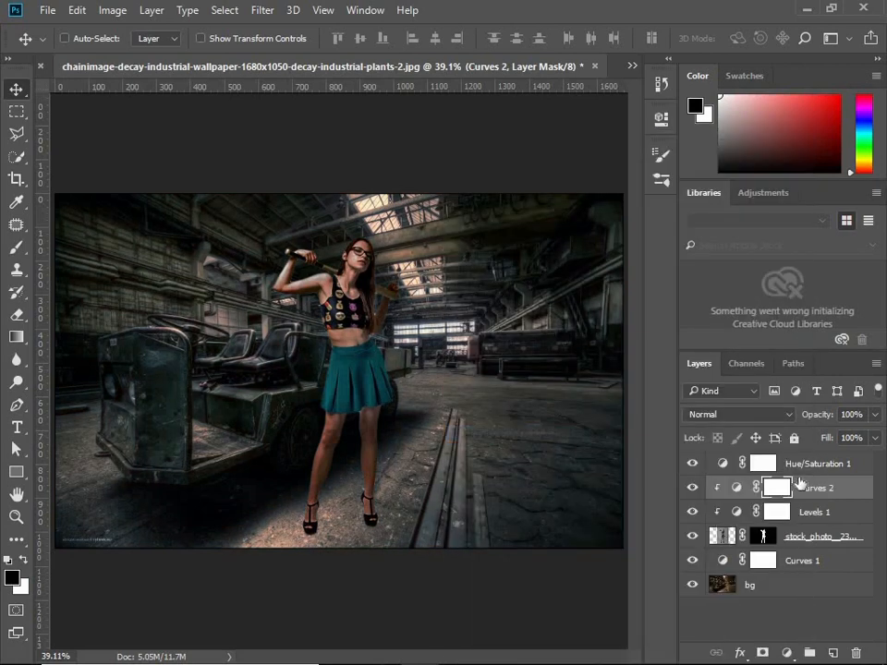
left_click(813, 469)
right_click(815, 469)
left_click(531, 433)
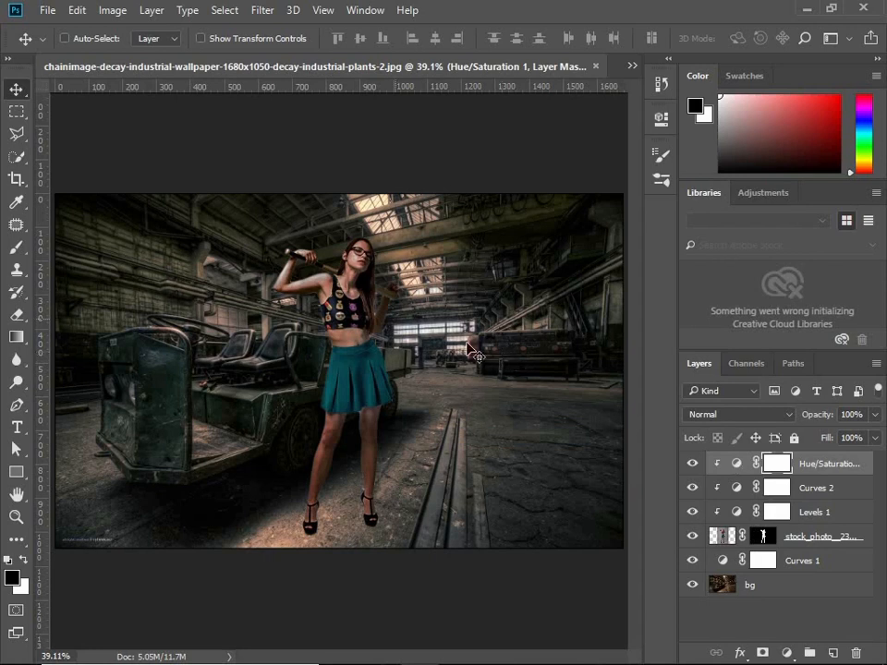
Step: Duplicate the model layer and apply the layer mask of the lower copy
left_click(717, 547)
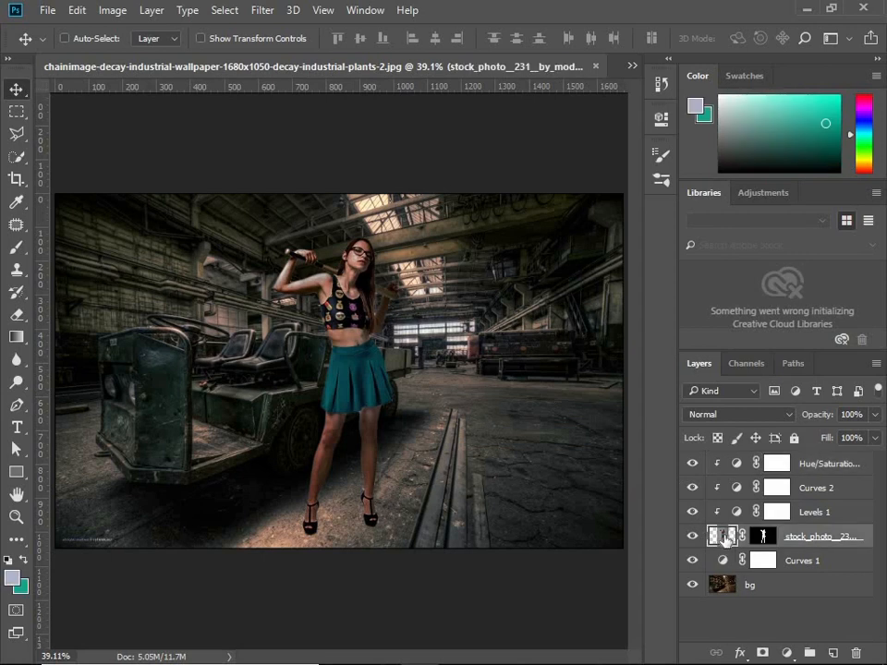
key("ctrl+j")
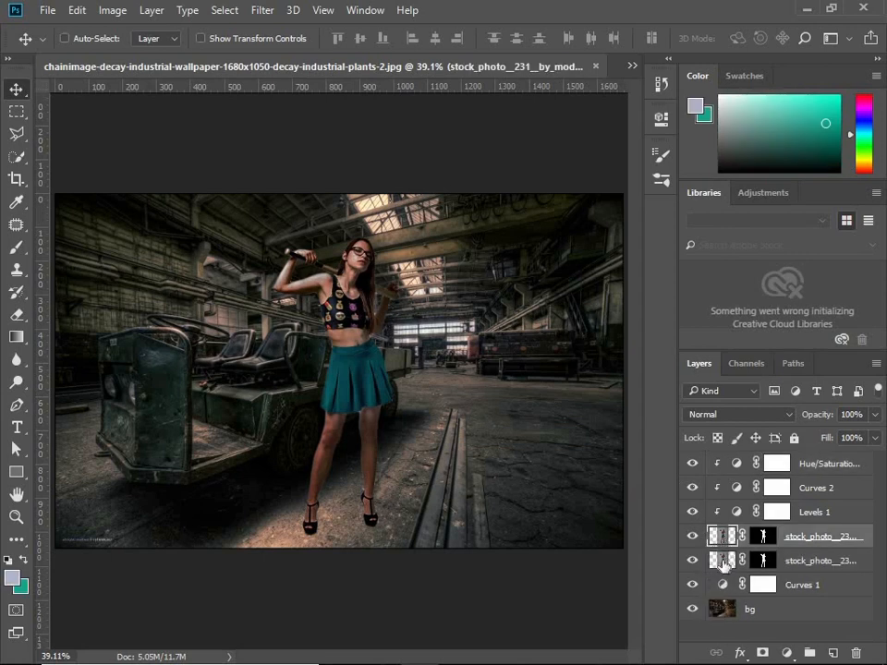
left_click(732, 566)
left_click(764, 562)
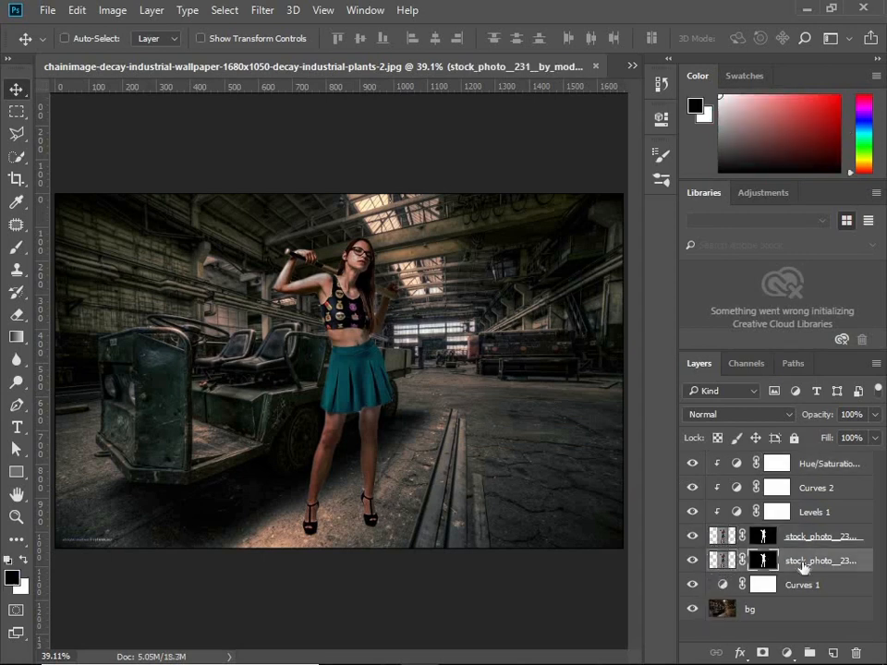
right_click(763, 564)
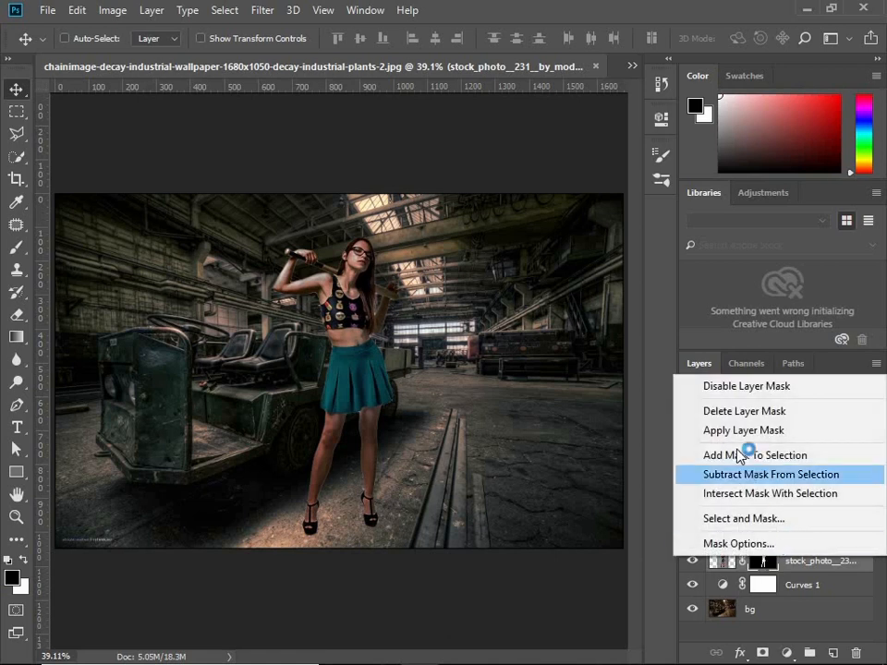
left_click(748, 430)
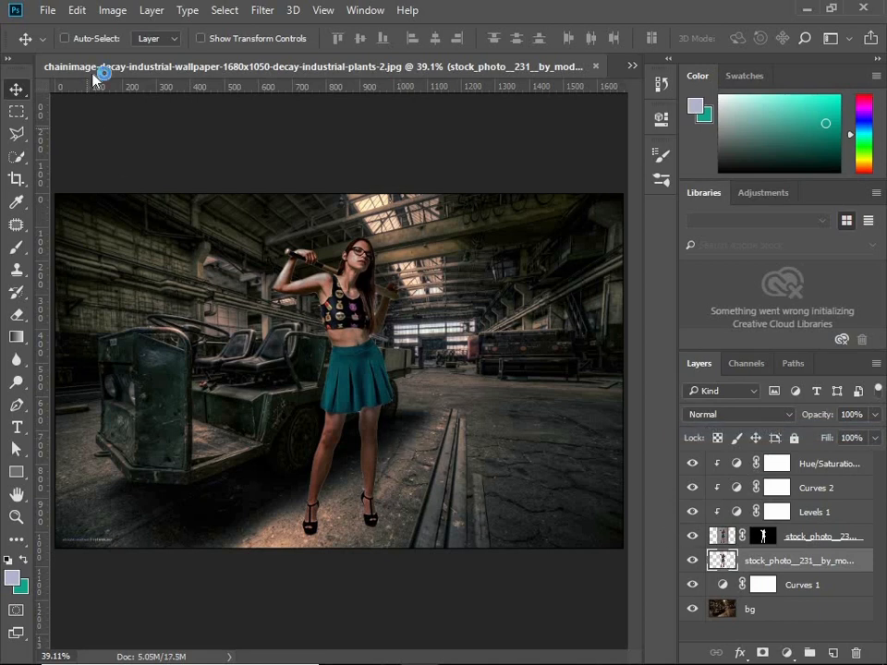
Step: Flip the duplicated model layer vertically and move it straight down so its feet meet the standing model's feet
left_click(77, 10)
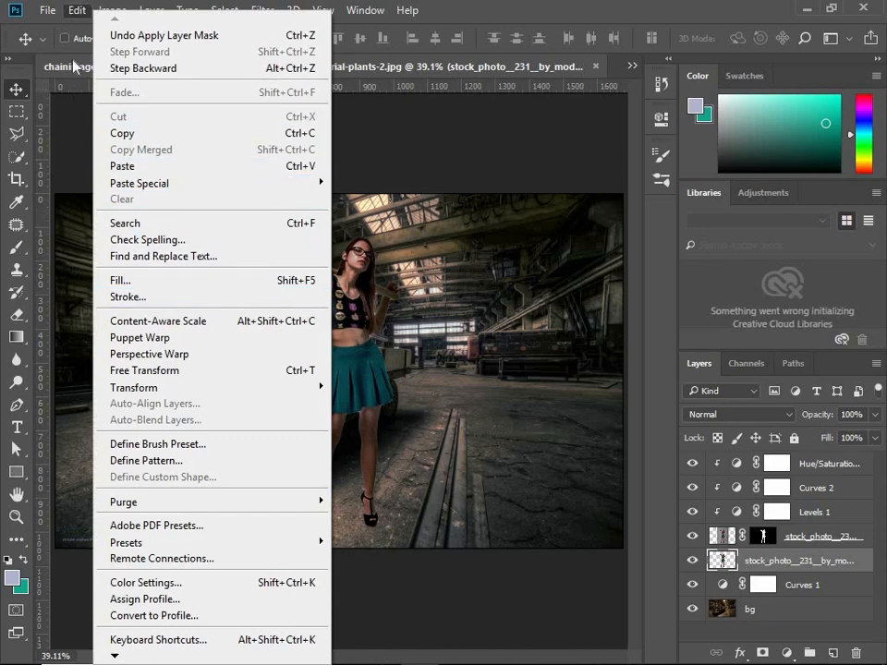
mouse_move(312, 389)
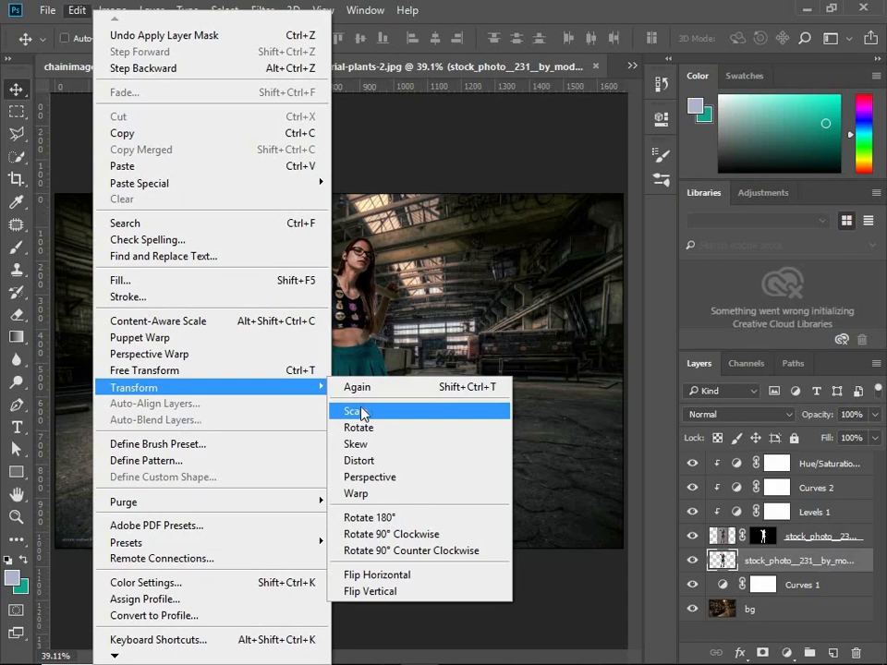
left_click(371, 417)
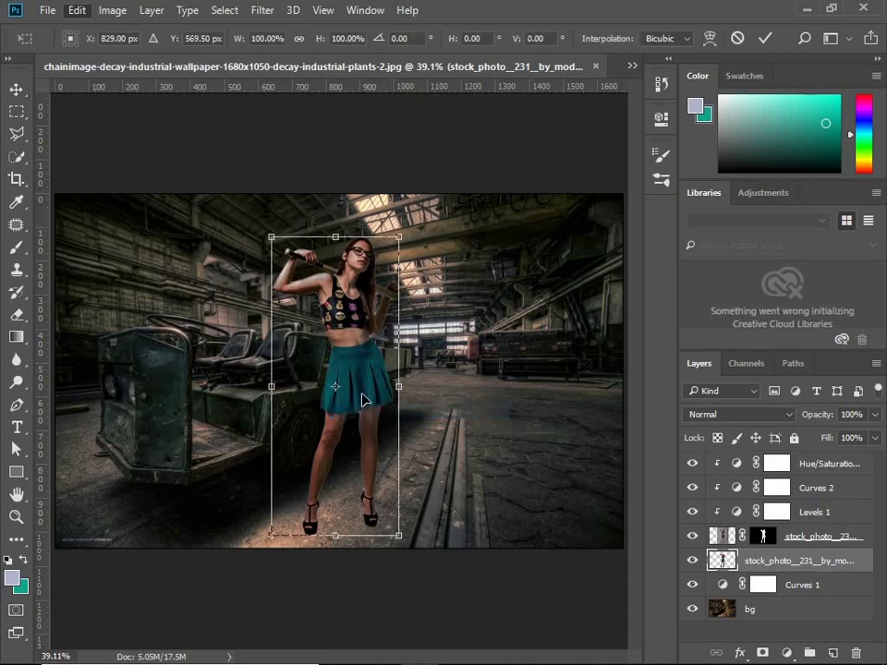
right_click(351, 340)
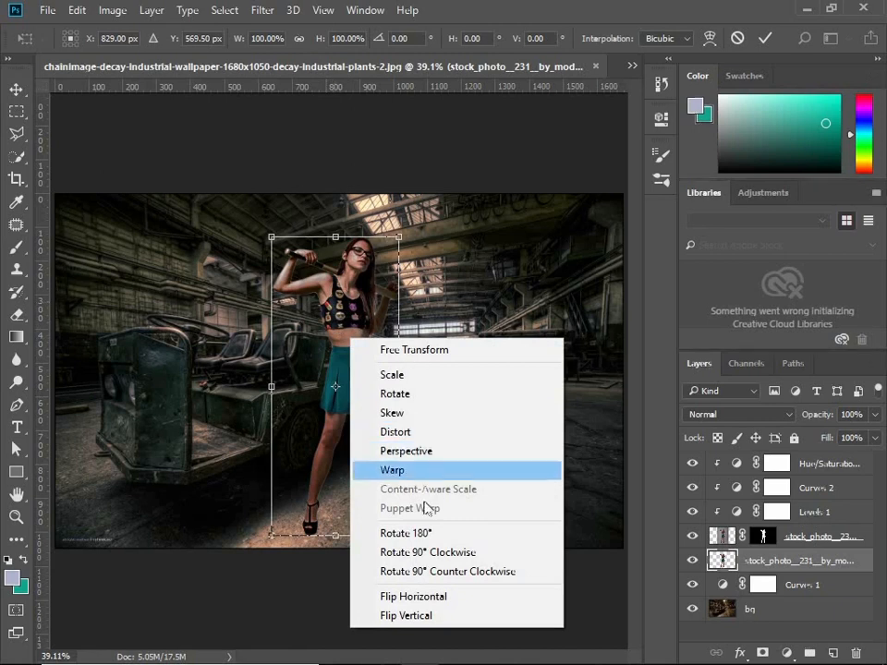
left_click(425, 616)
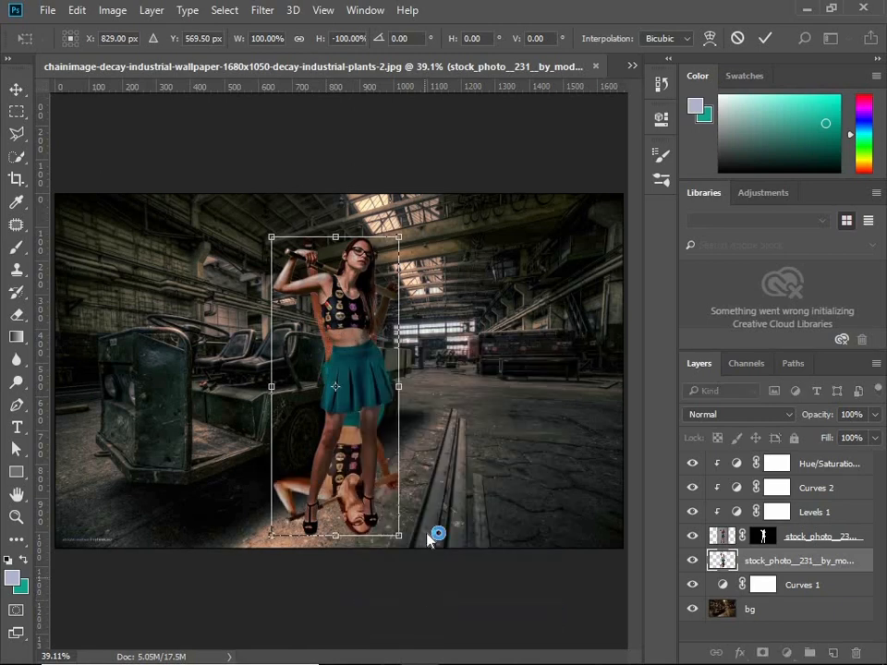
key("Return")
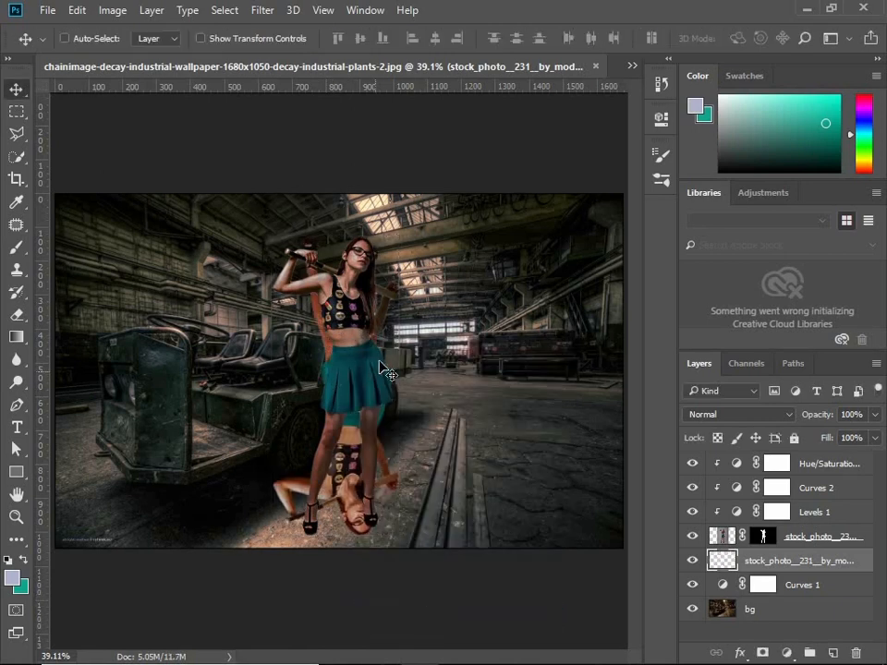
left_click_drag(379, 366, 376, 557)
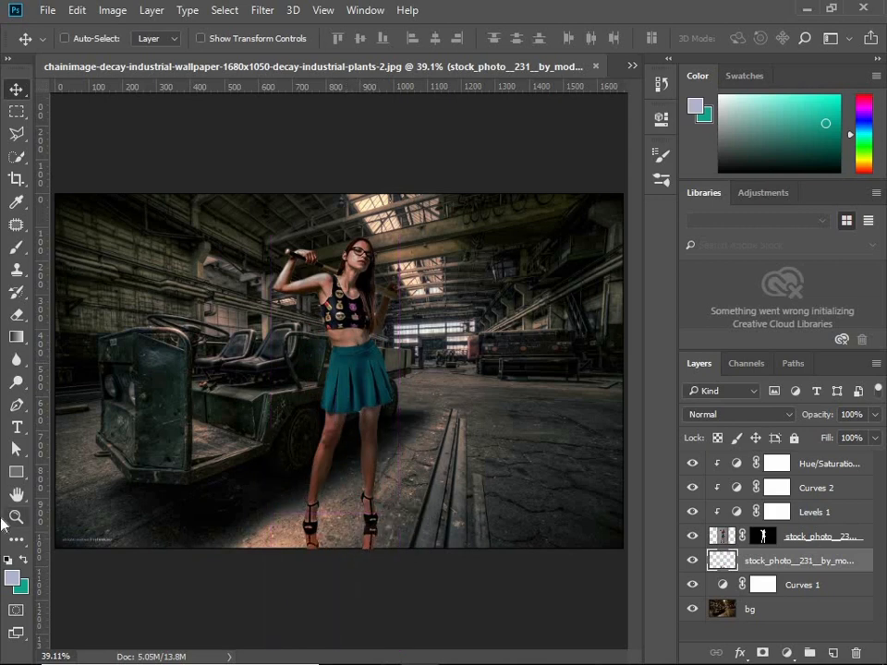
Step: Spread the flipped copy's far end symmetrically with a Perspective transform to about 568% width, then shift the copy slightly down below the heels
key("z")
left_click(291, 425, "alt")
left_click(294, 419, "alt")
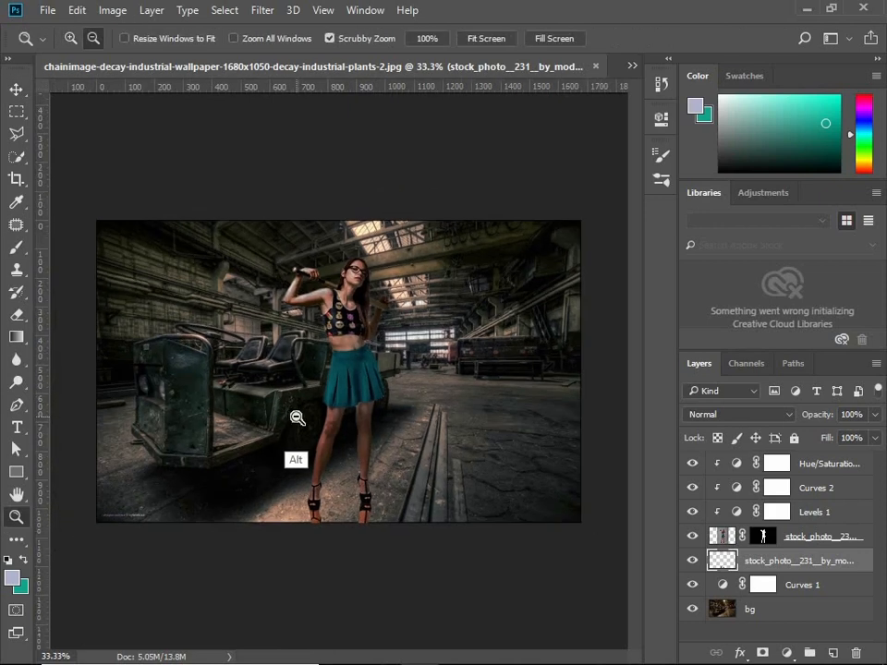
left_click(293, 420, "alt")
left_click(17, 89)
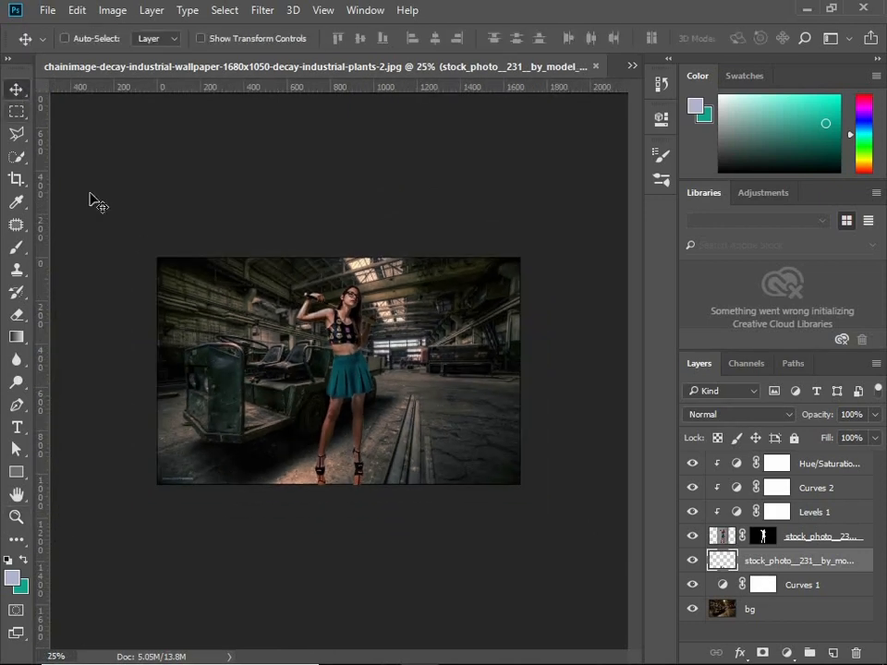
key("ctrl+t")
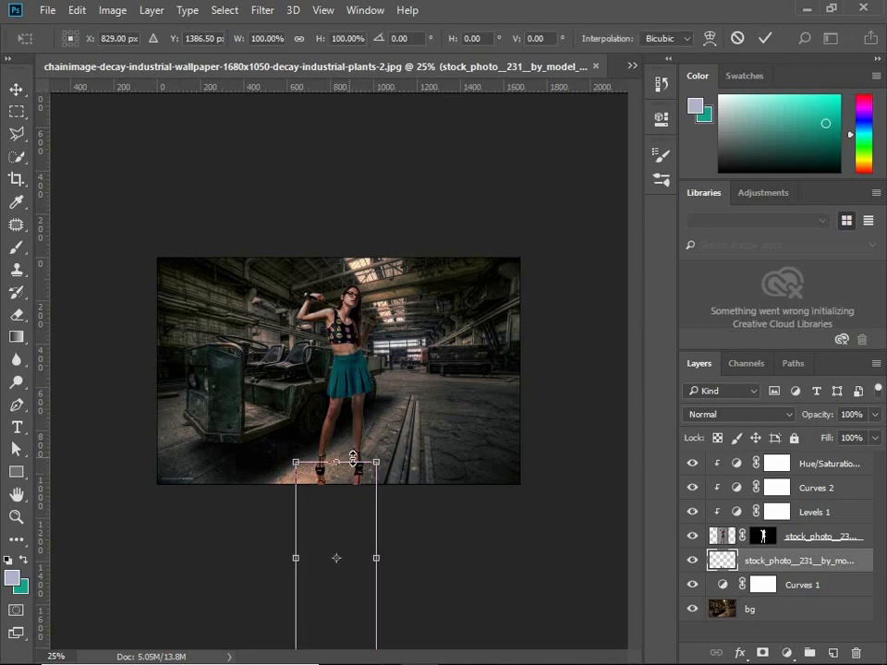
scroll(354, 463, "down", 1)
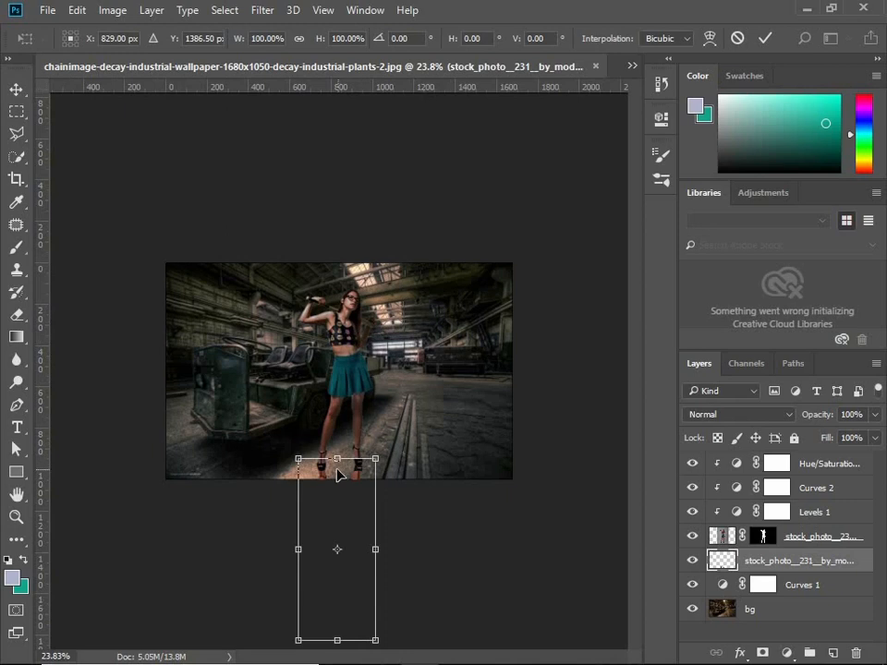
right_click(340, 474)
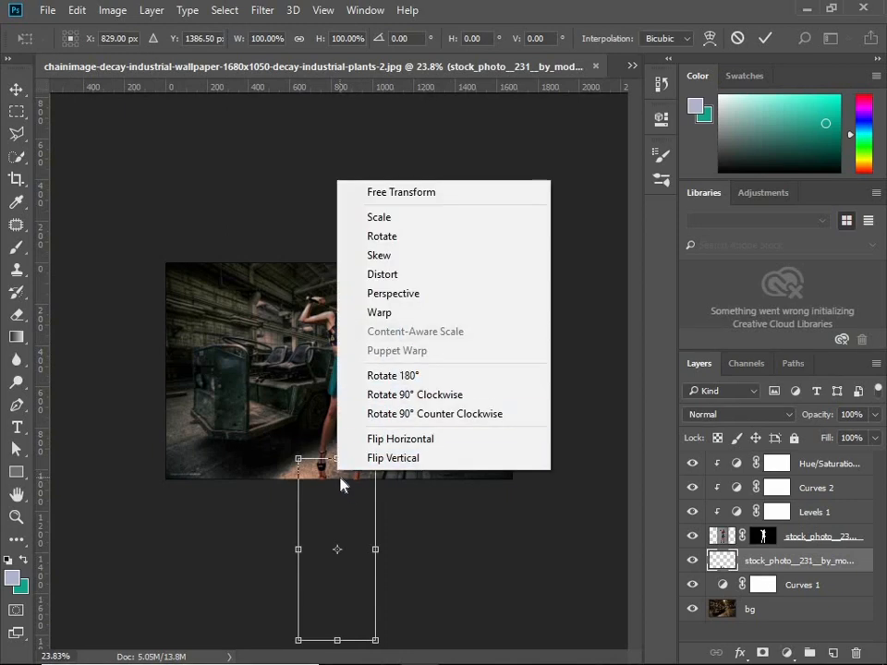
left_click(403, 293)
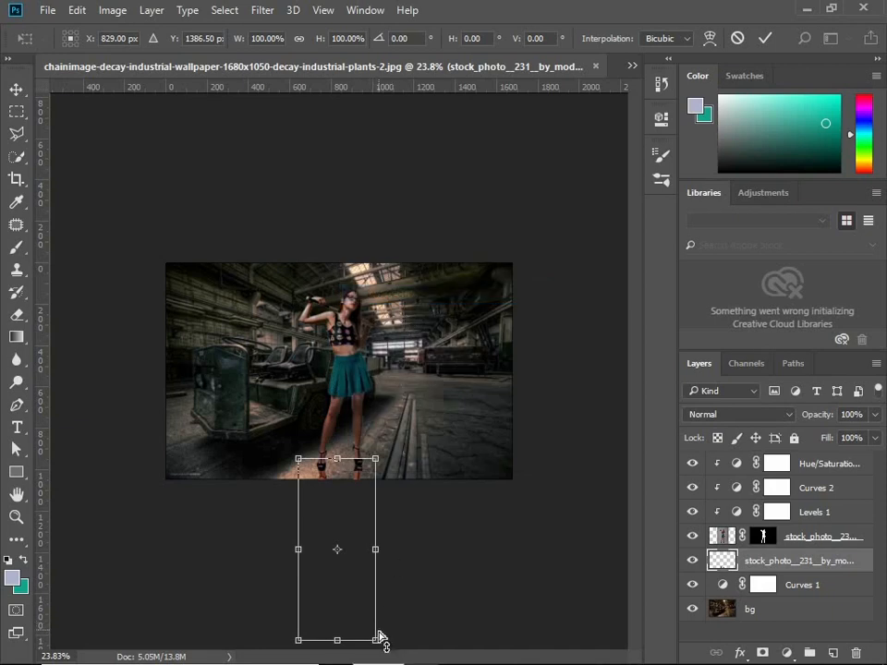
left_click_drag(375, 640, 553, 586)
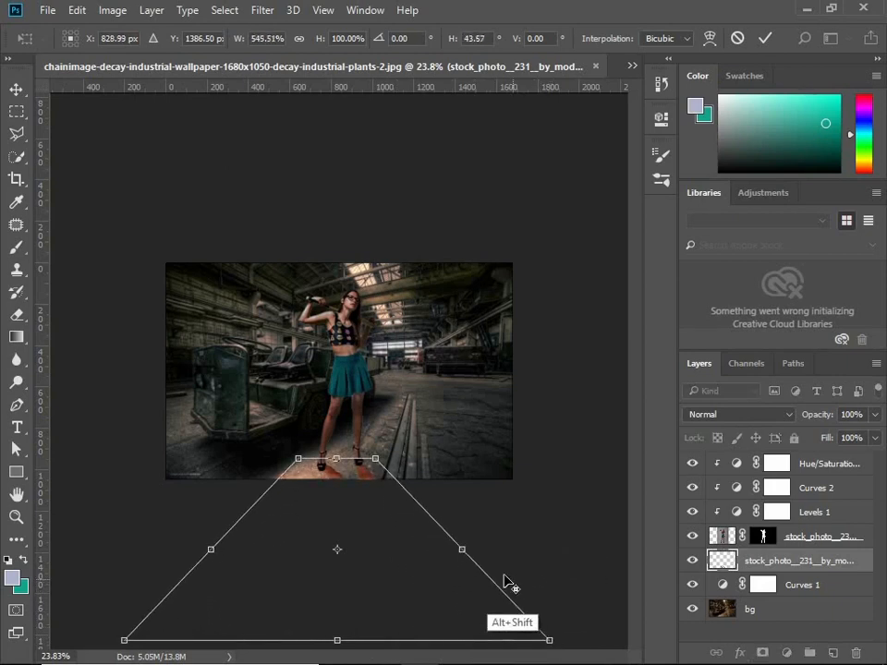
left_click_drag(551, 643, 558, 640)
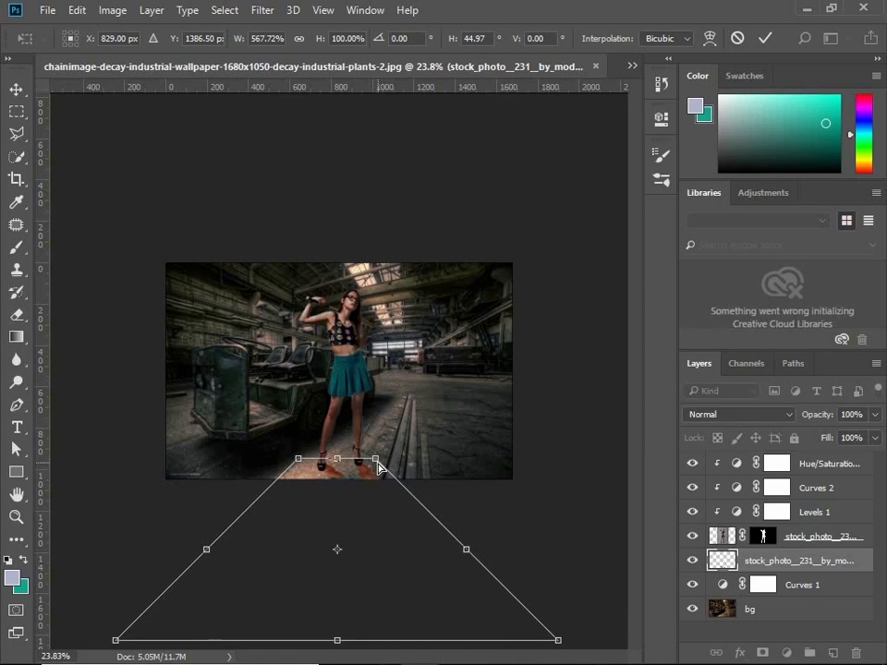
key("Return")
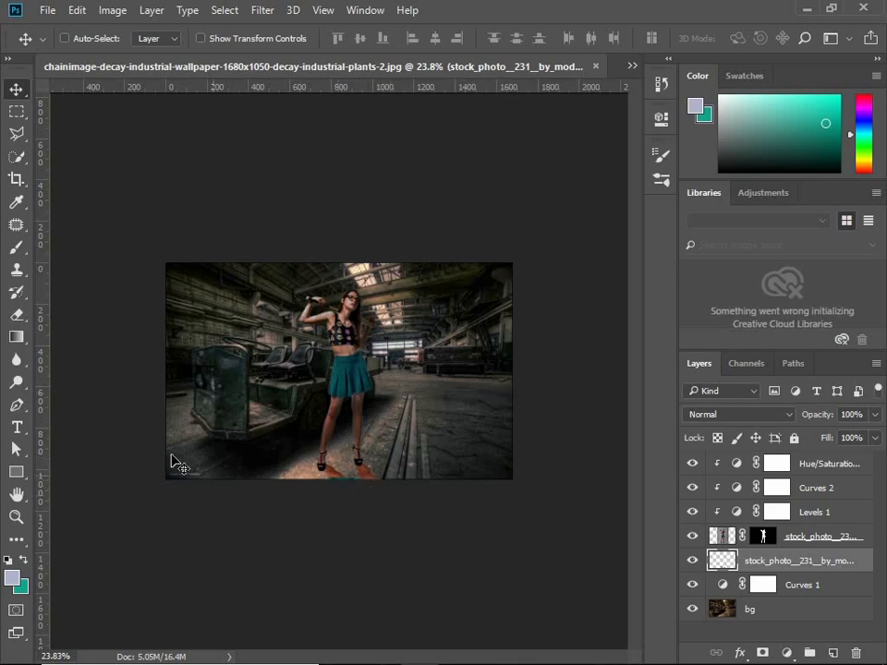
key("ctrl+0")
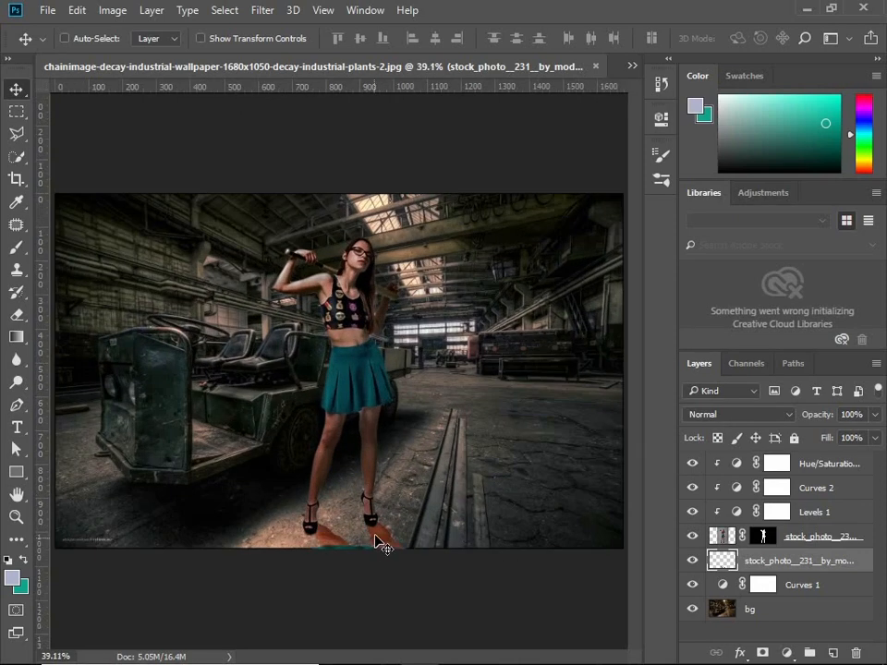
left_click_drag(380, 533, 385, 547)
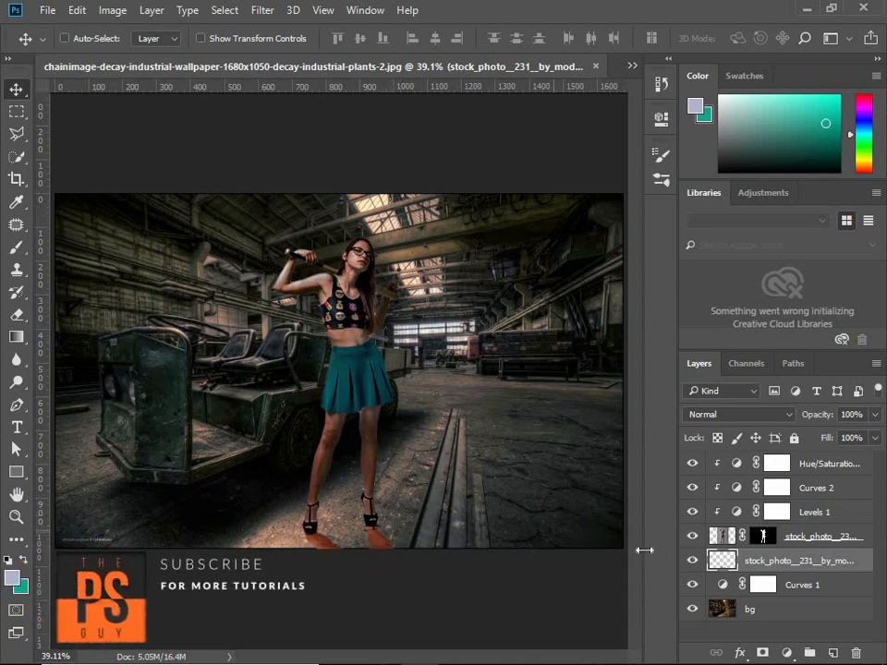
Step: Load the flipped copy's outline as a selection, fill it with near-black #080808 as the foreground color, and deselect
key("ctrl")
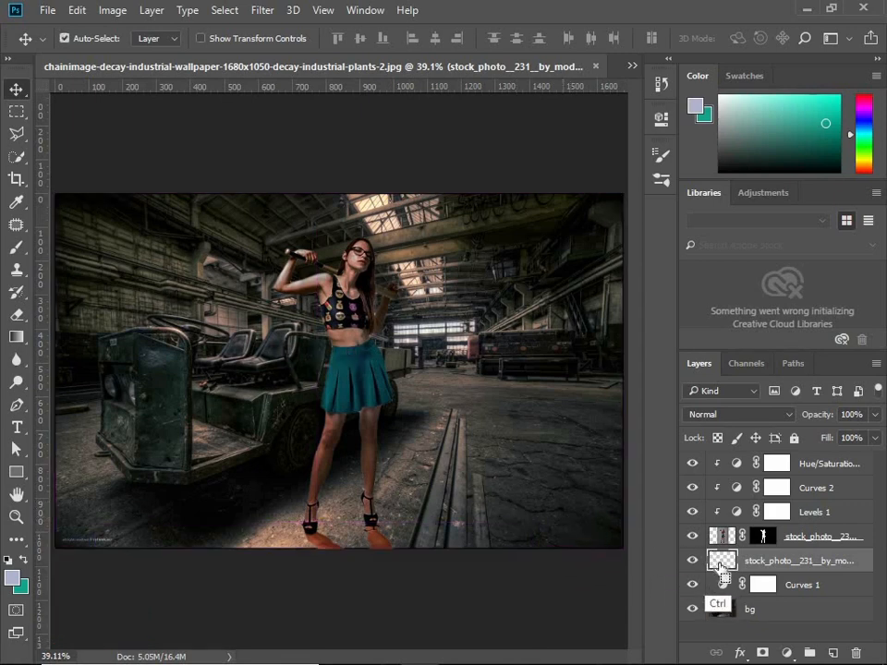
left_click(723, 561, "ctrl")
left_click(13, 580)
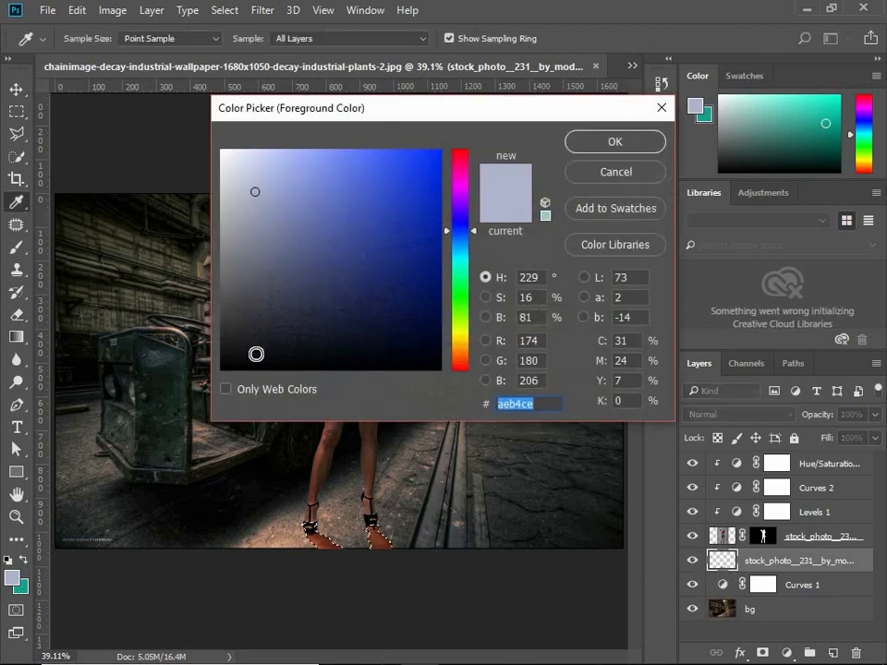
left_click_drag(225, 350, 221, 370)
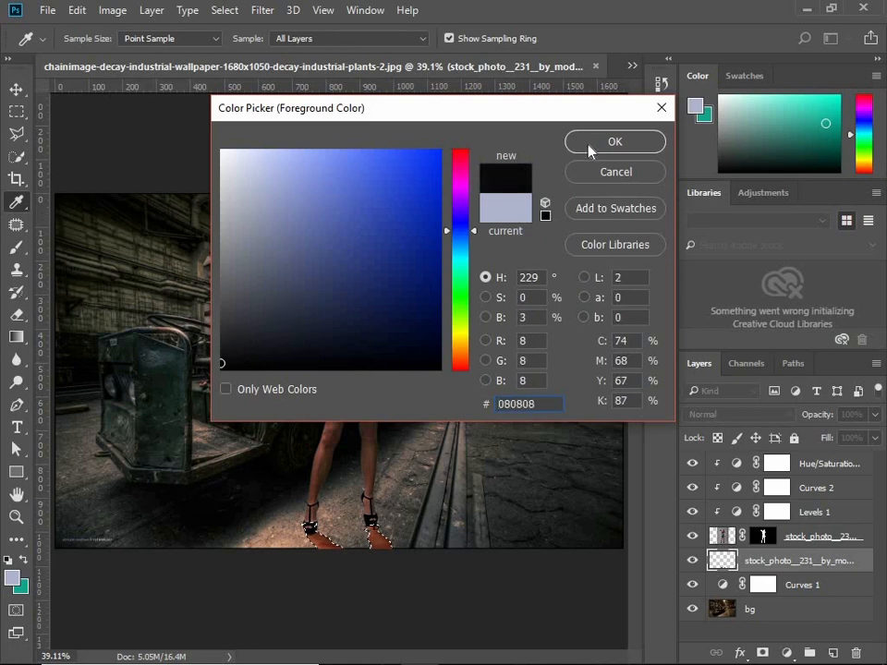
key("Return")
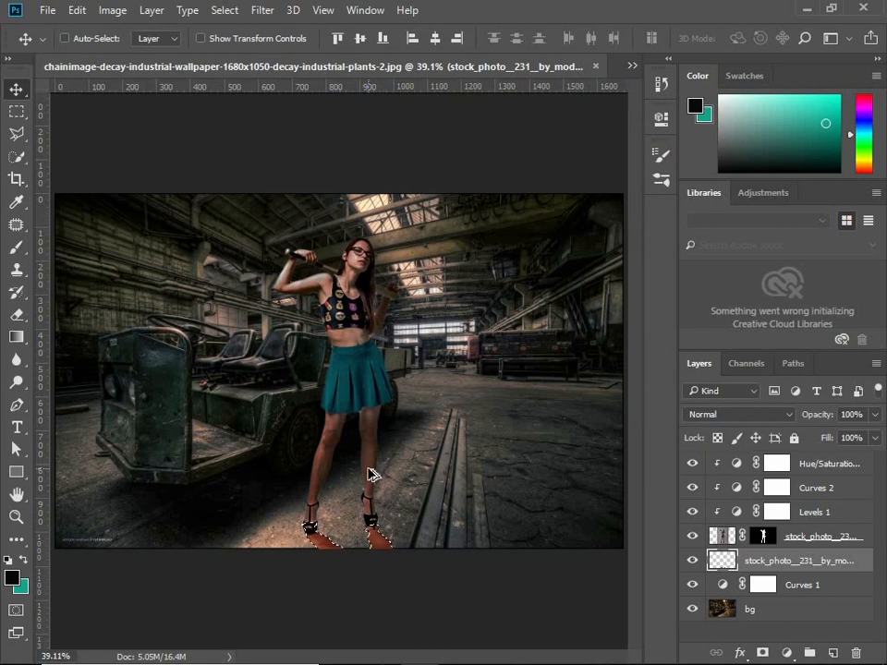
left_click(583, 497)
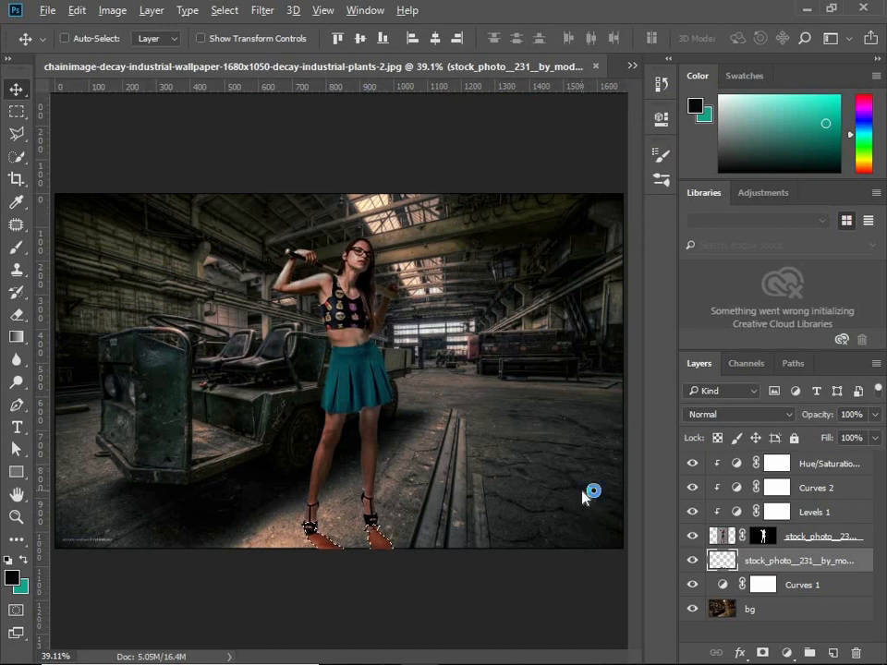
key("alt+BackSpace")
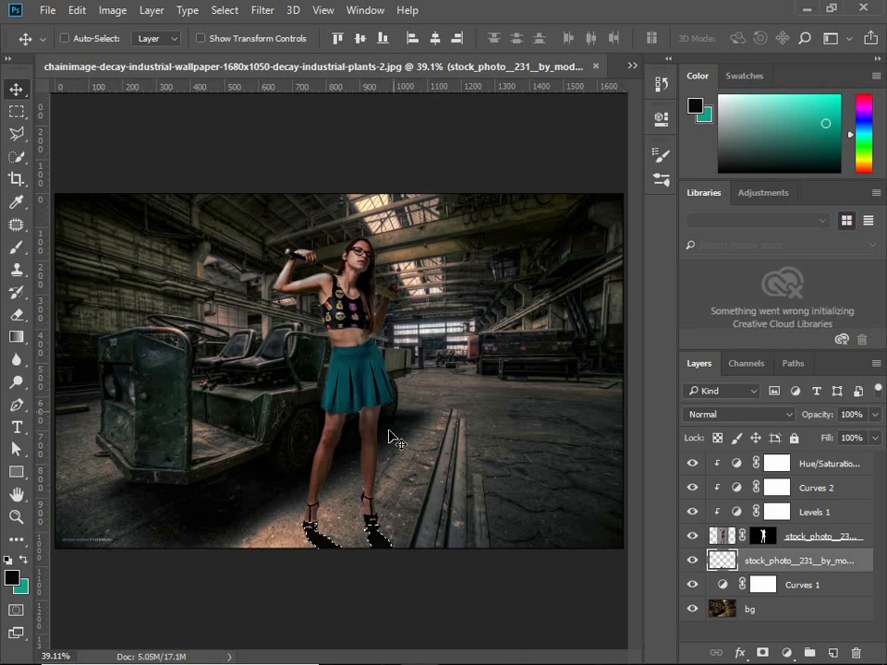
key("ctrl+d")
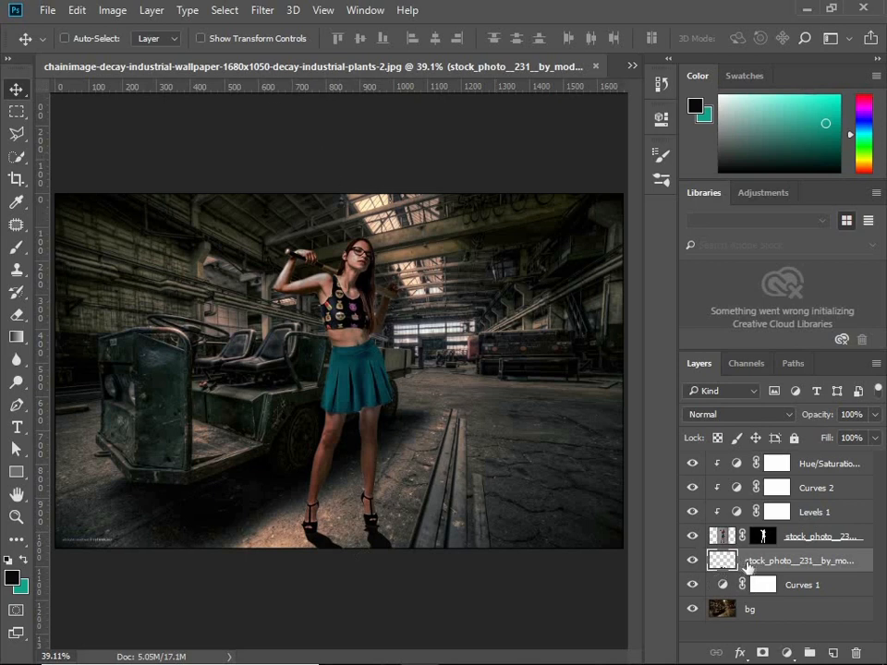
Step: Apply a Gaussian Blur with a 7.0-pixel radius to the black shadow layer and set its blend mode to Multiply
left_click(263, 10)
mouse_move(277, 201)
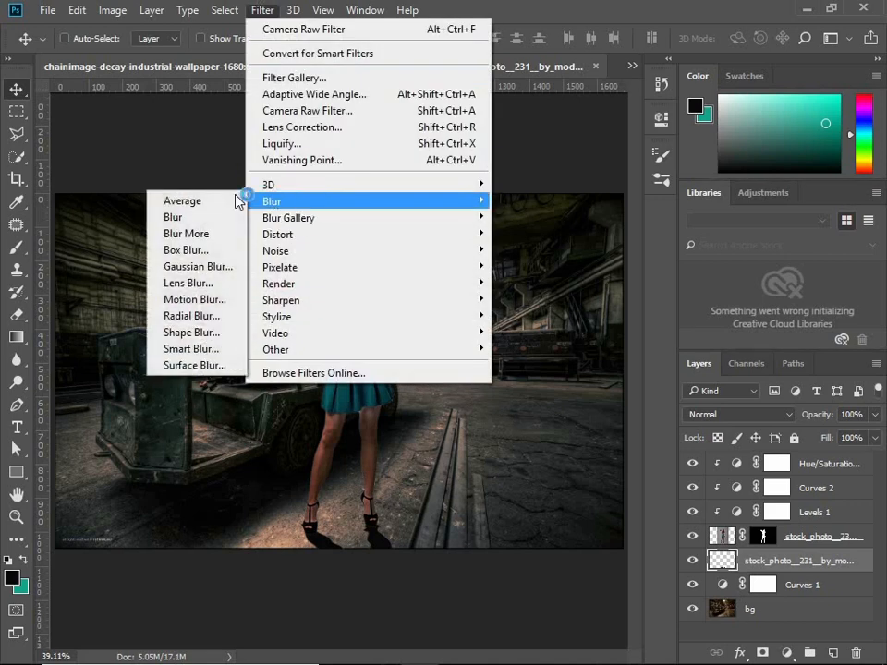
left_click(214, 269)
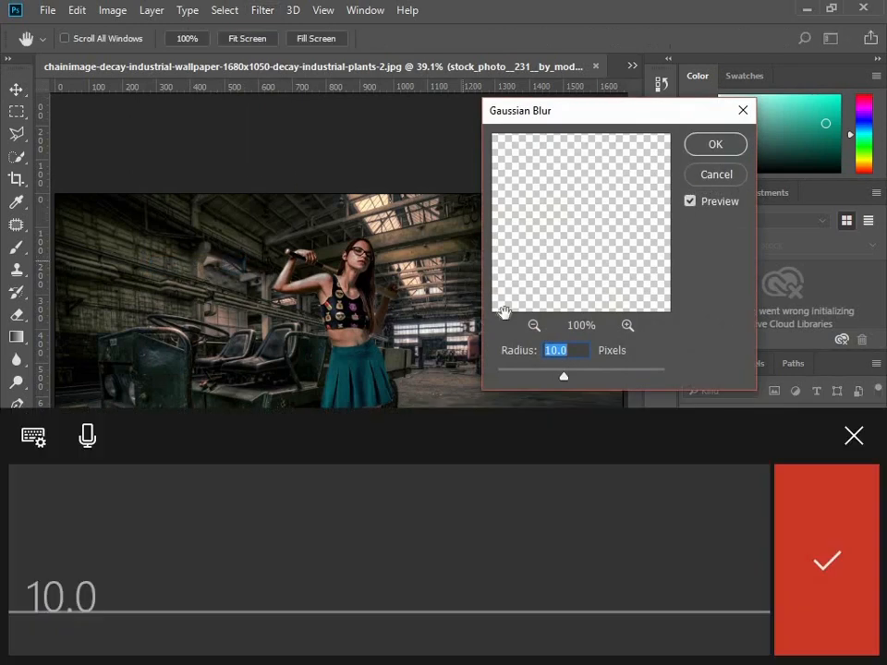
left_click(851, 434)
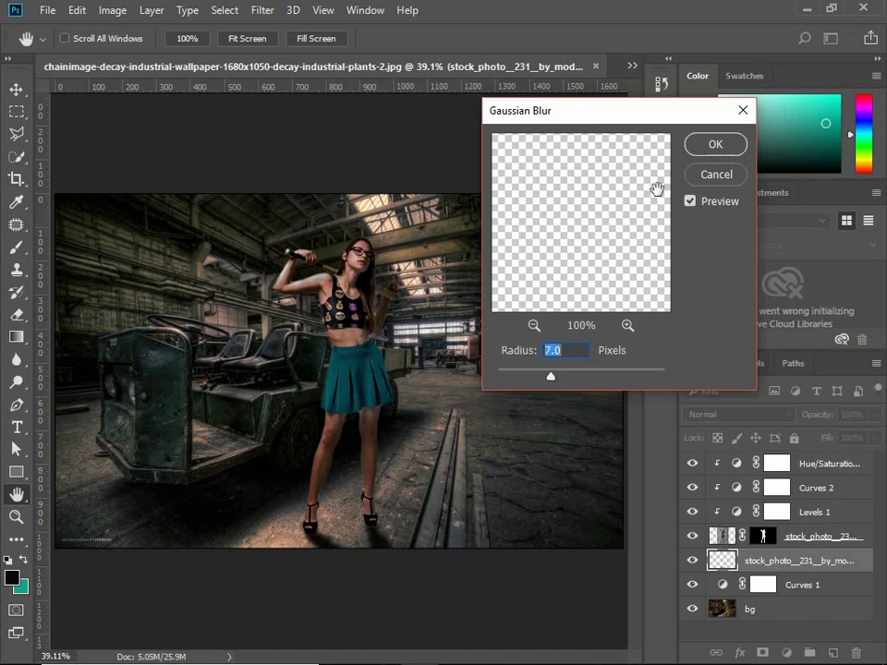
left_click(711, 145)
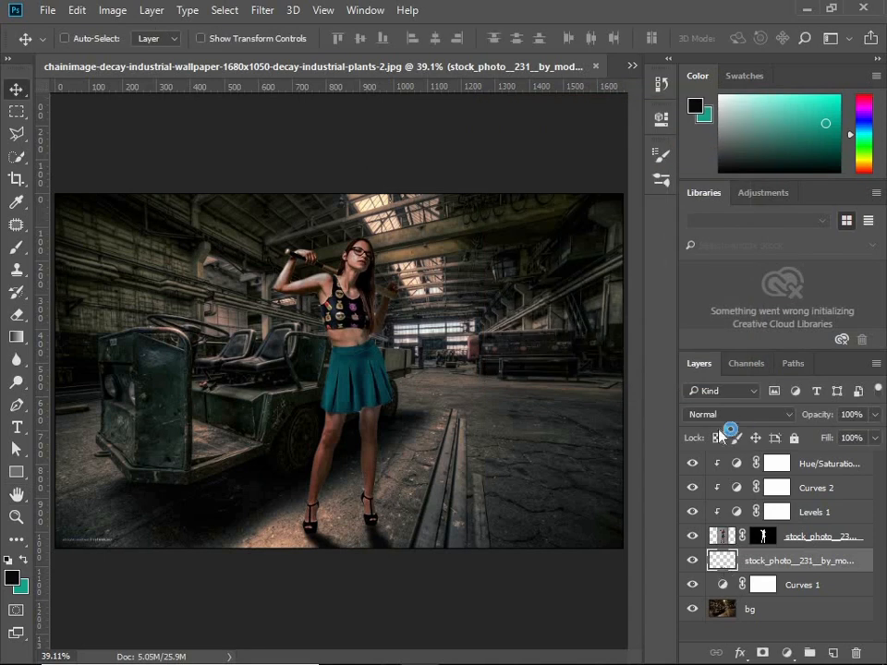
left_click(742, 418)
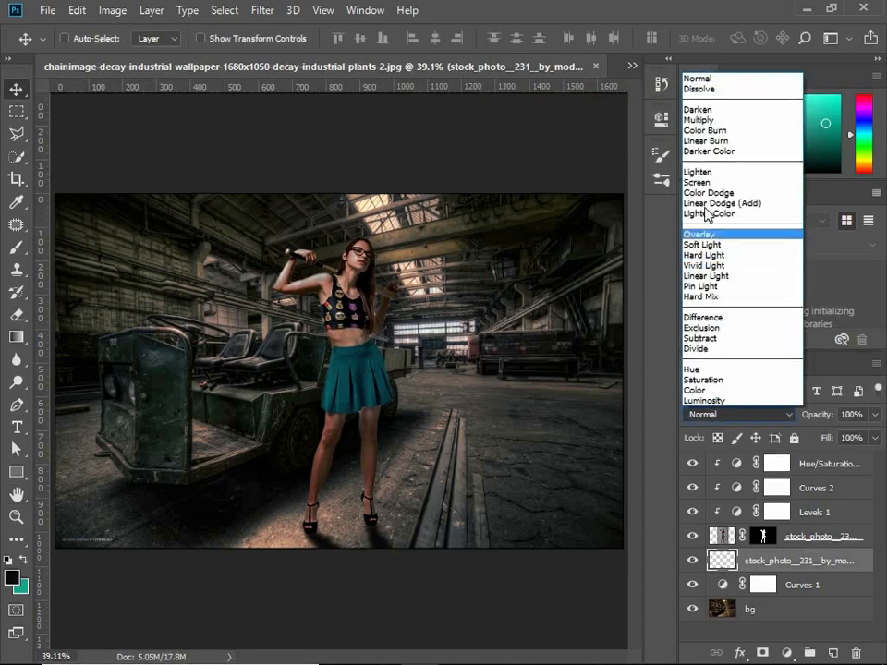
left_click(713, 123)
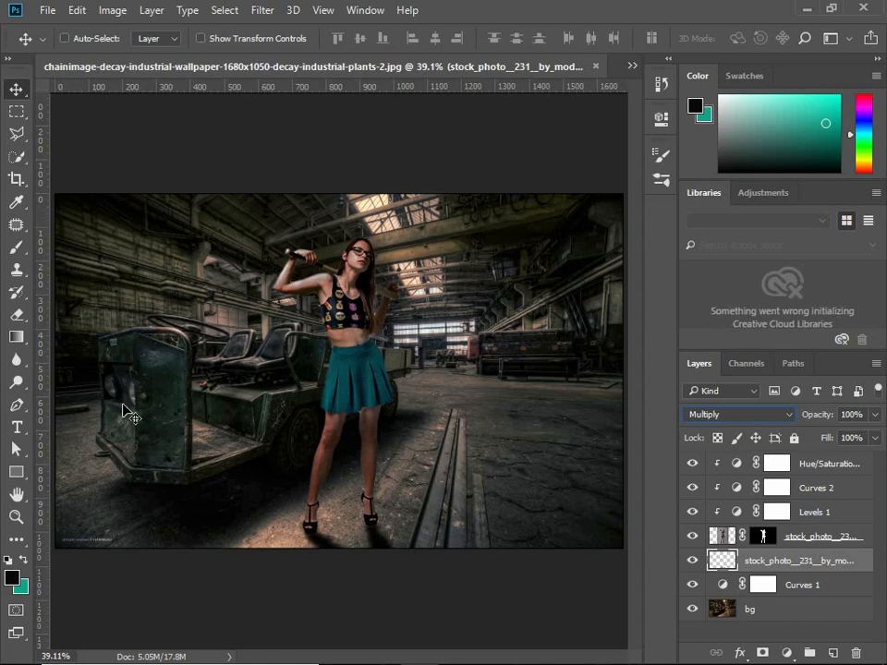
Step: Add a new layer clipped to the standing model layer and fill it with 50% gray at 100% opacity
left_click(725, 536)
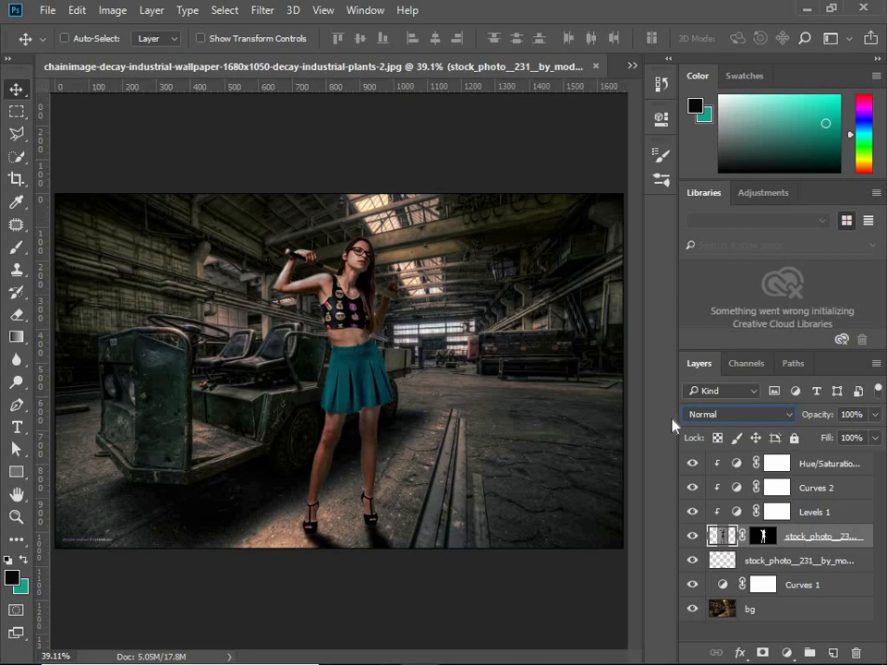
left_click(830, 652)
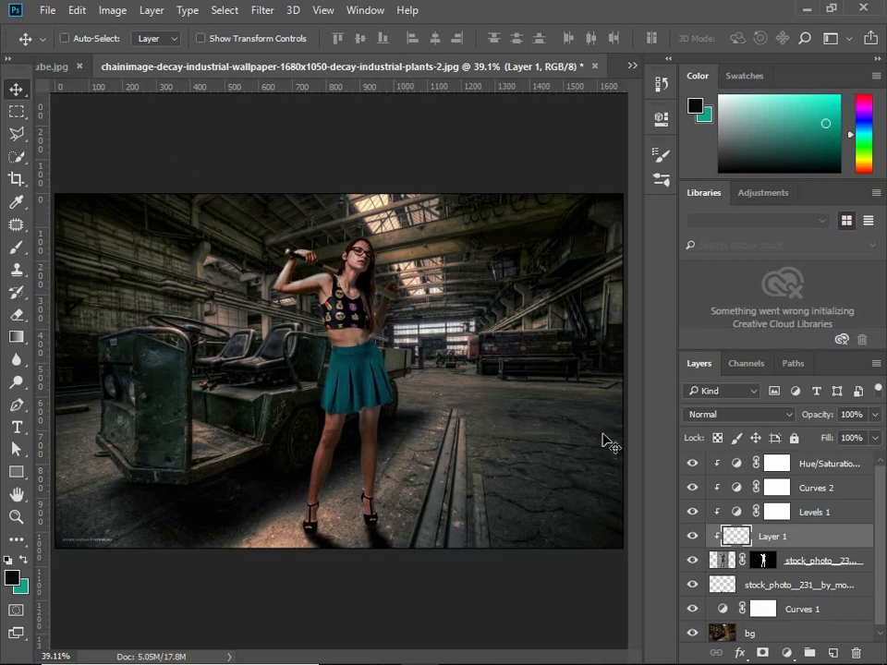
left_click(76, 17)
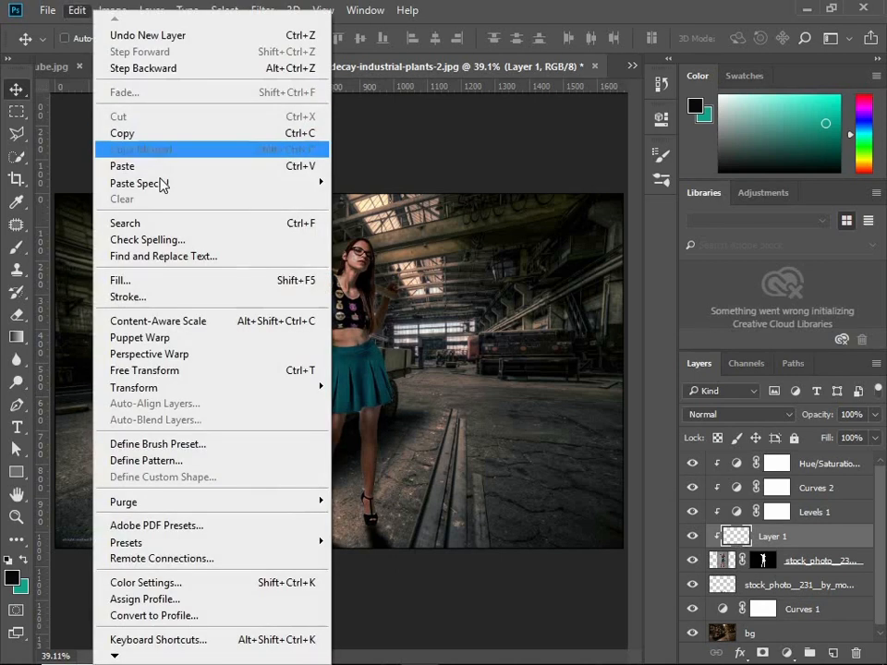
left_click(135, 280)
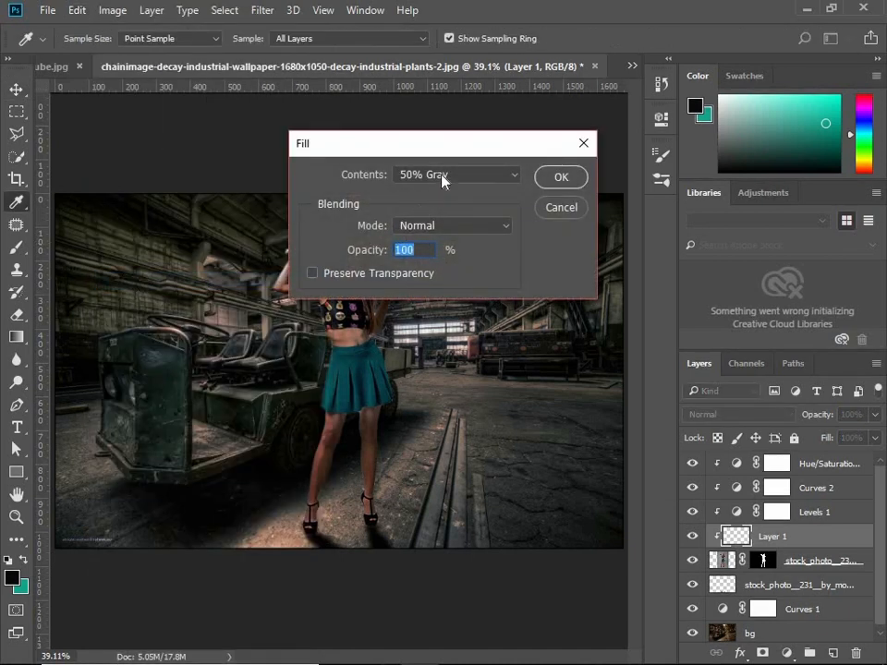
left_click(506, 176)
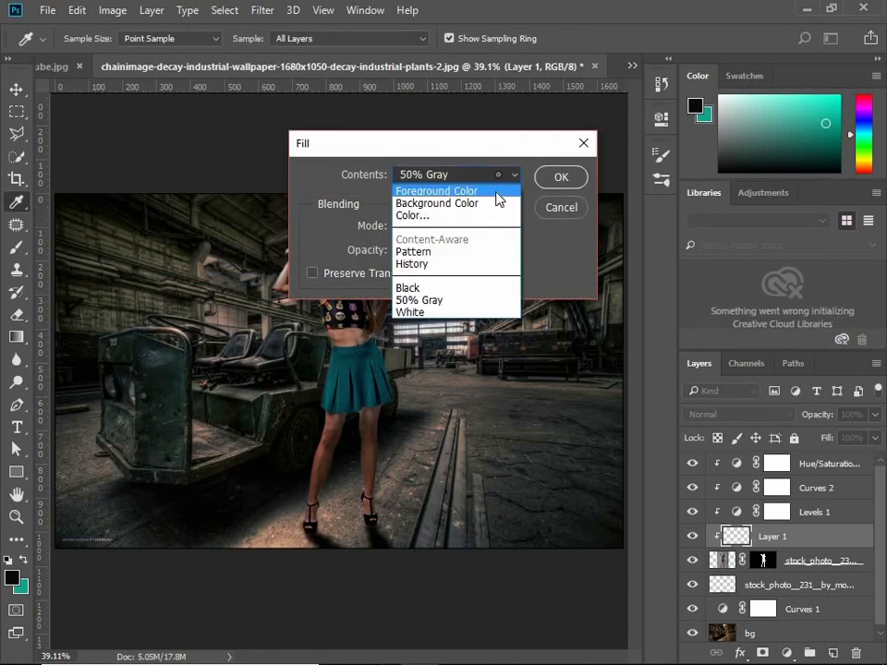
left_click(436, 299)
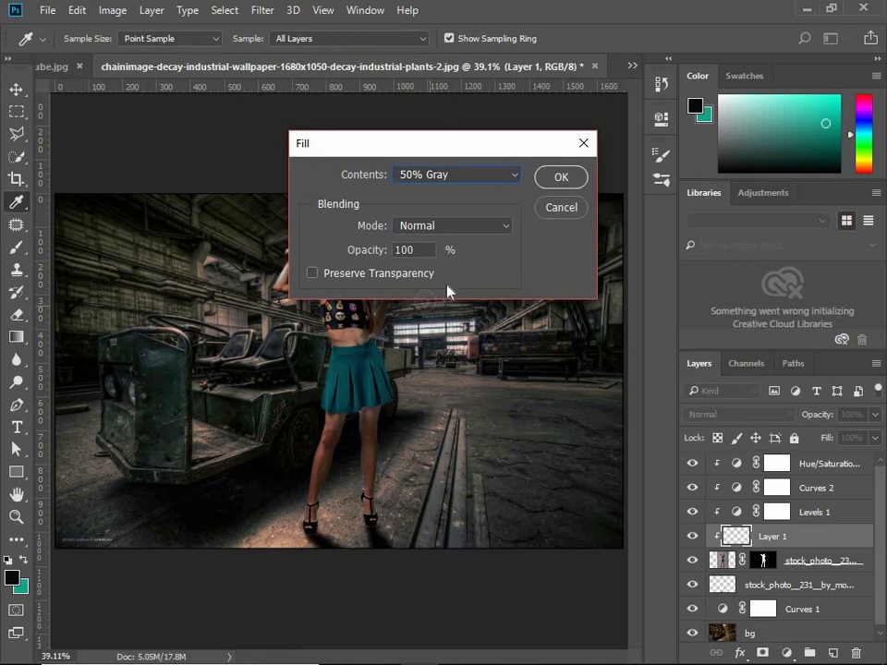
left_click(561, 178)
key("v")
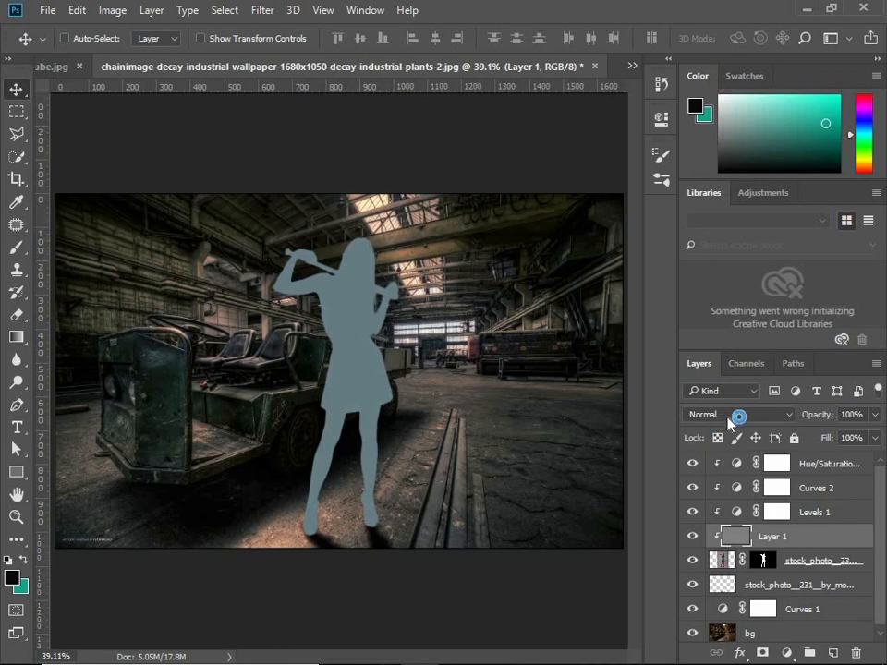
Step: Set the clipped gray layer's blend mode to Overlay
left_click(729, 418)
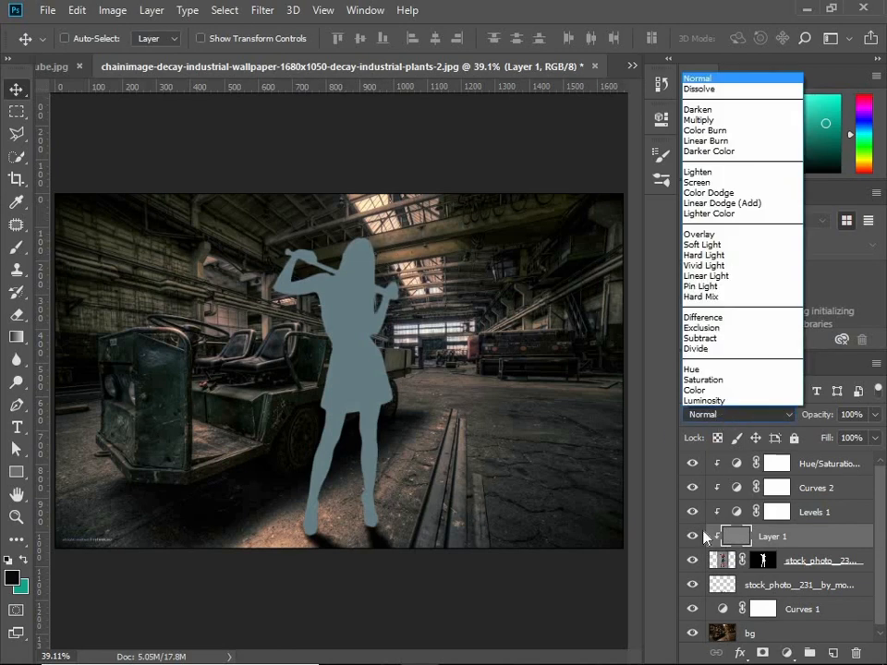
left_click(670, 518)
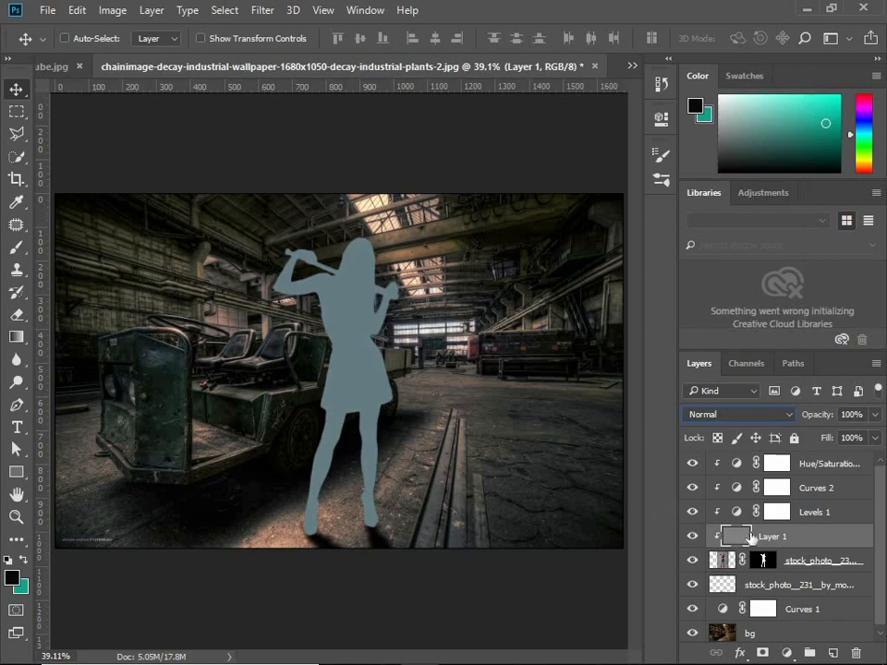
left_click(743, 414)
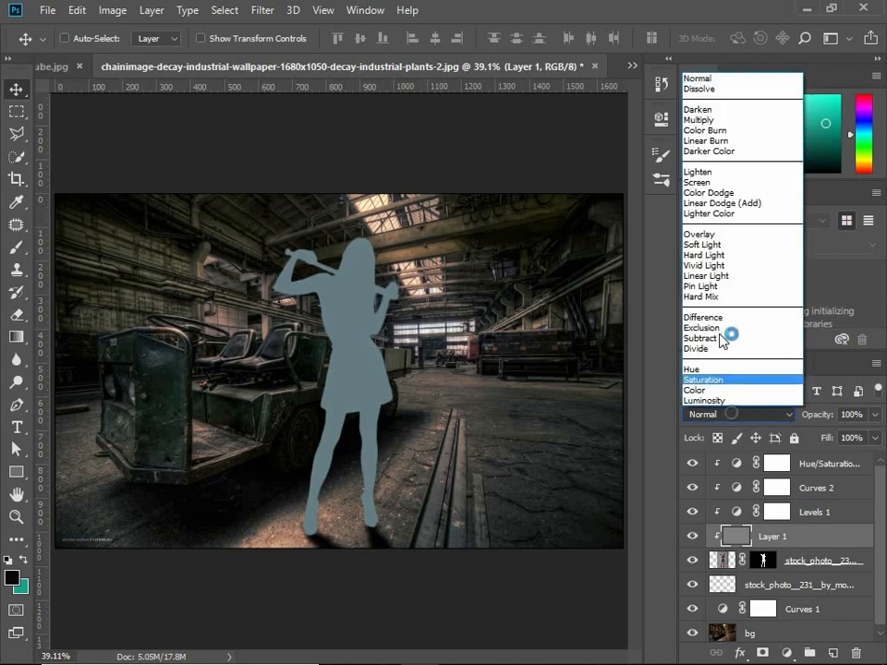
left_click(730, 236)
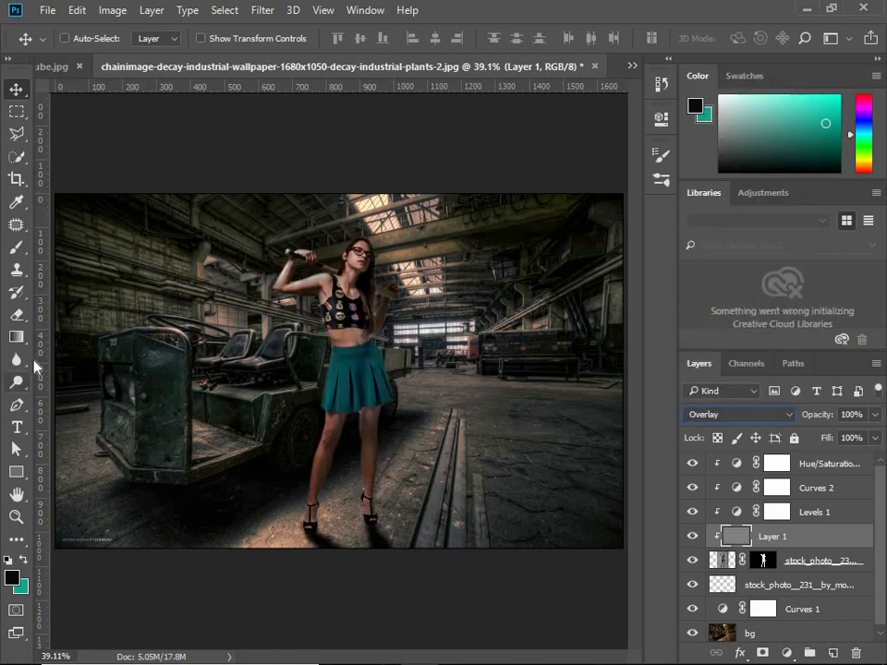
Step: Choose the Dodge tool and reduce its brush size to 50 pixels
left_click(21, 384)
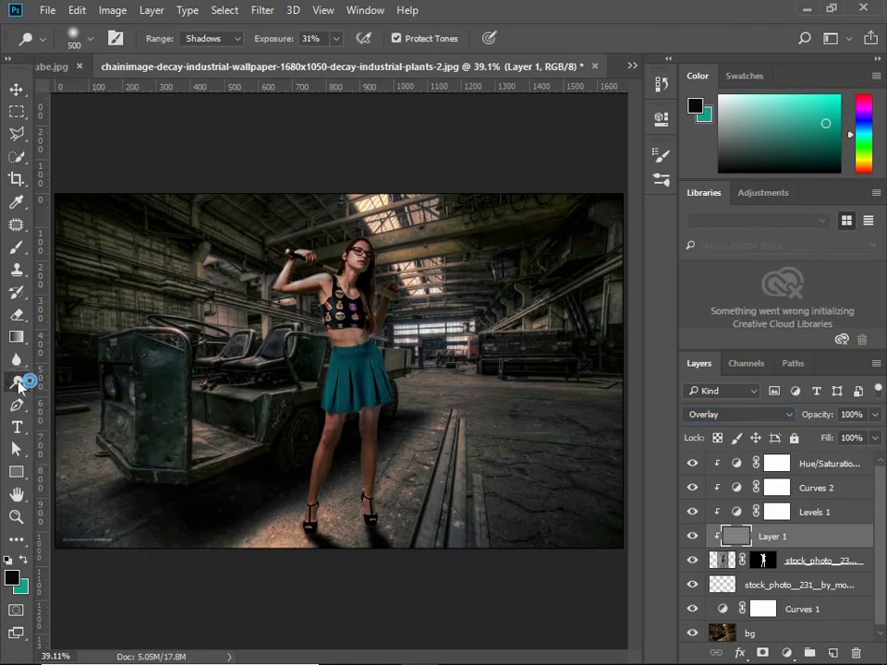
right_click(17, 381)
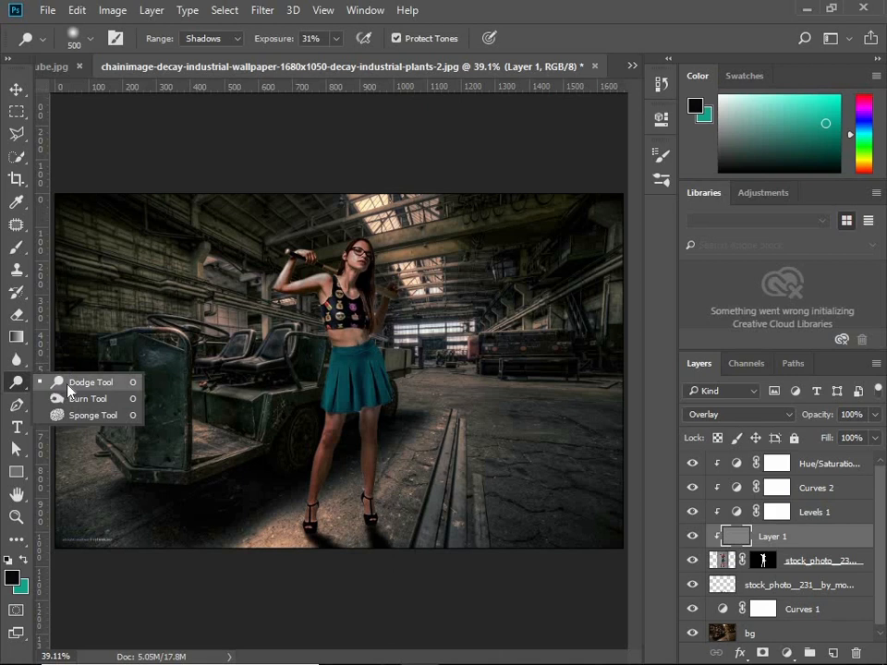
left_click(68, 385)
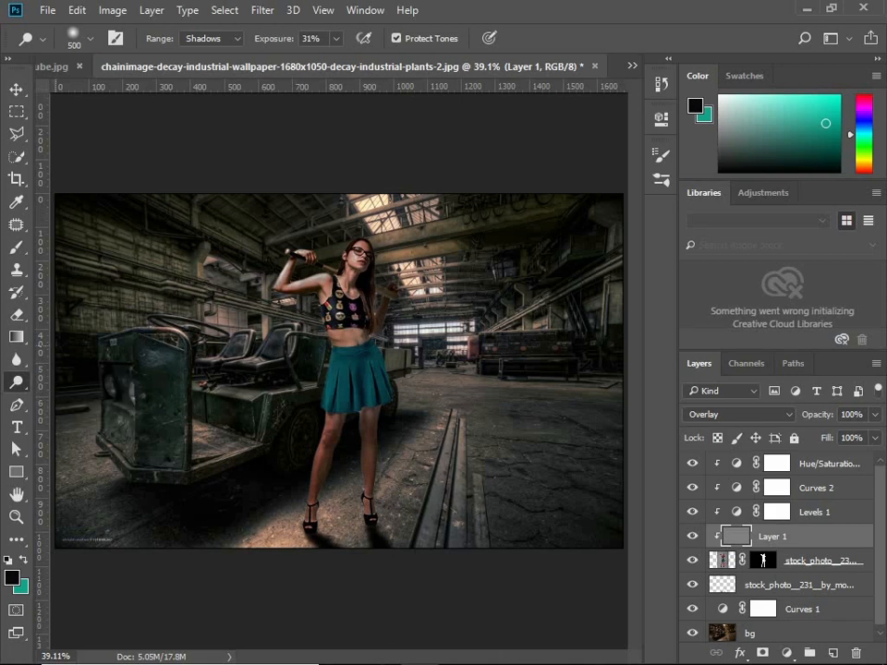
key("bracketleft")
key("bracketleft")
key("bracketleft")
key("bracketleft")
key("bracketleft")
key("bracketleft")
key("bracketleft")
key("bracketleft")
Step: Set the Dodge tool's range to Highlights and its exposure to 21%
left_click(236, 38)
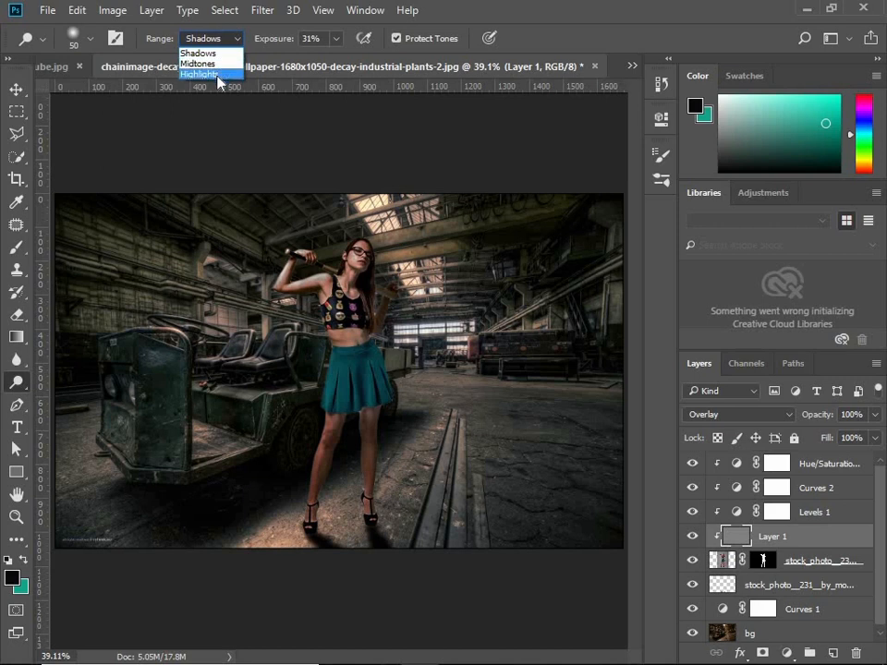
left_click(220, 76)
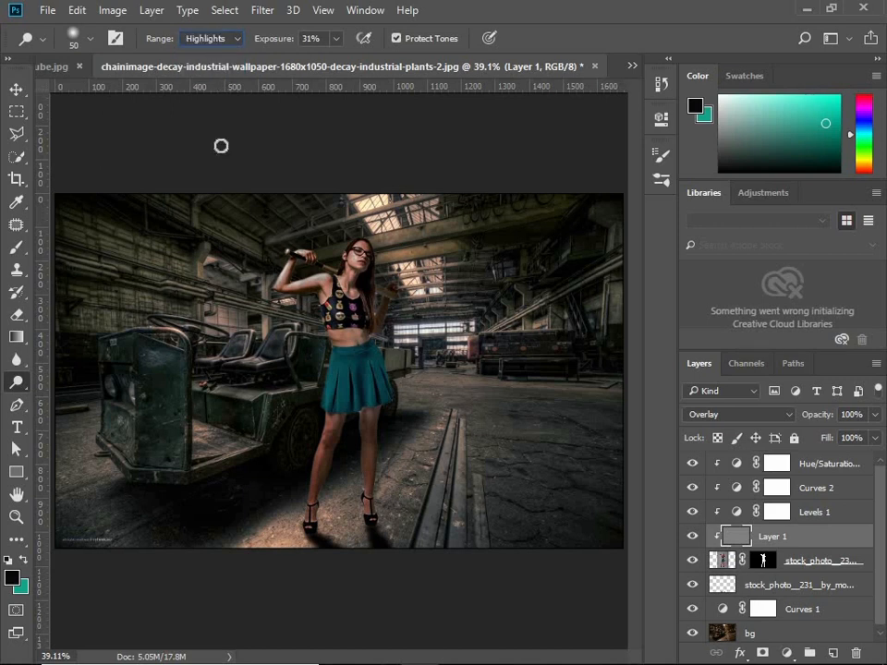
left_click(307, 40)
left_click(337, 39)
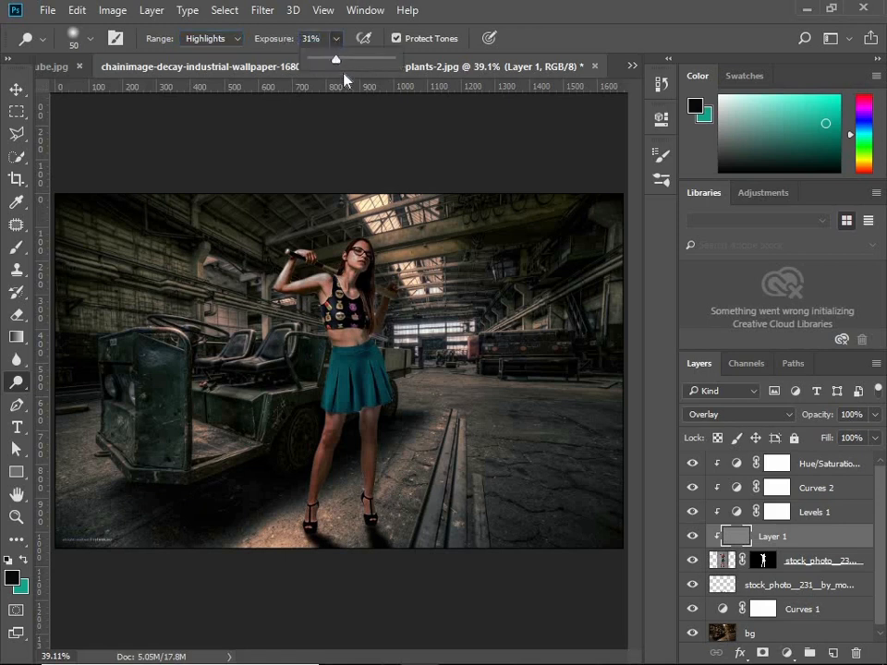
left_click_drag(334, 65, 327, 65)
left_click(462, 13)
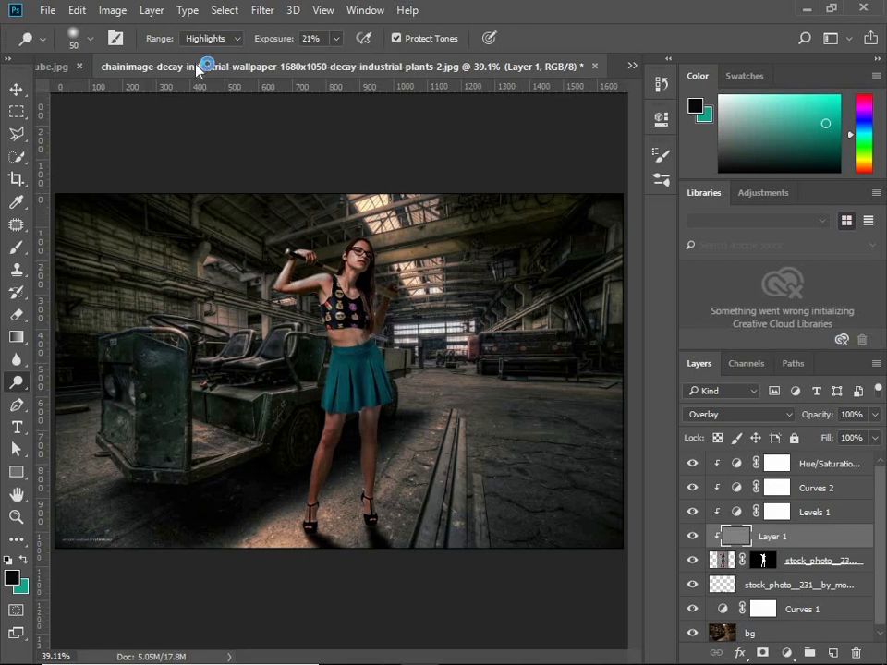
Step: Dodge the model's lit skin areas on the gray layer, reducing the brush to 30 pixels, and compare with the layer hidden
mouse_move(278, 269)
left_mouse_down()
mouse_move(298, 252)
mouse_move(299, 275)
mouse_move(315, 275)
mouse_move(349, 249)
left_mouse_up()
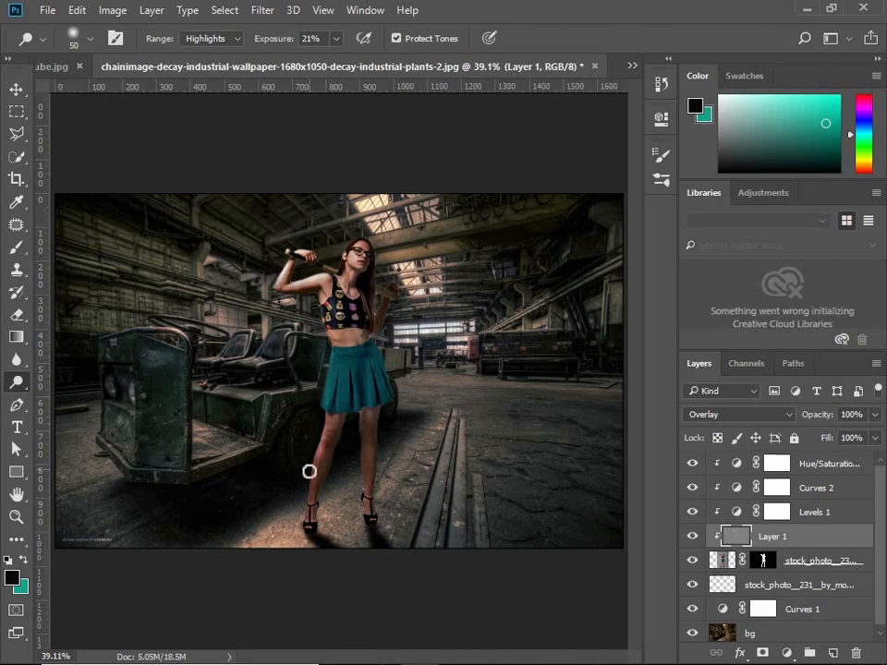
key("[")
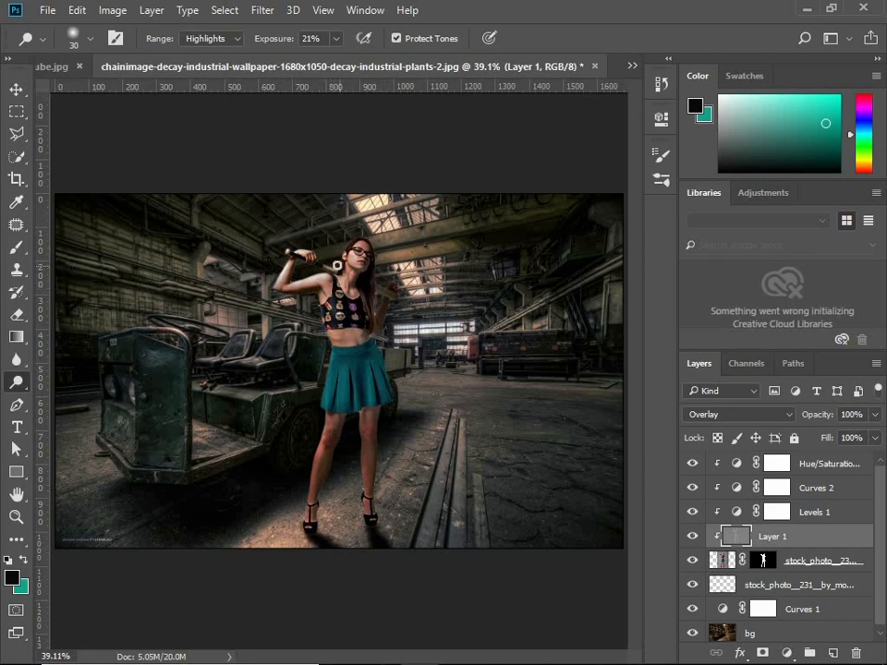
left_click(694, 538)
left_click(694, 540)
left_click(695, 540)
left_click(695, 540)
Step: Switch to the Burn tool with its range set to Shadows and darken the model's shaded areas on the gray layer
left_click(23, 385)
left_click(14, 381)
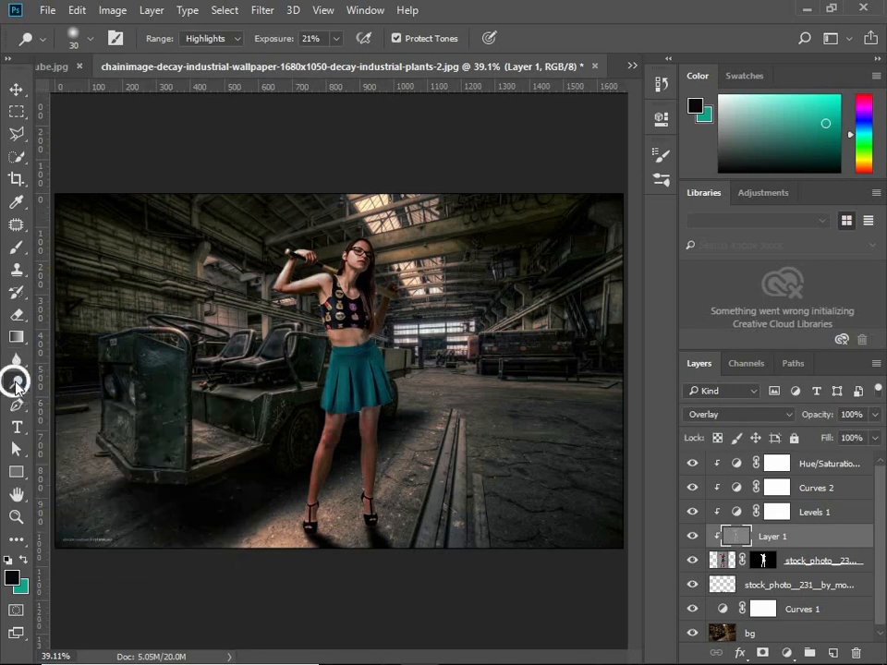
left_click(18, 383, "alt")
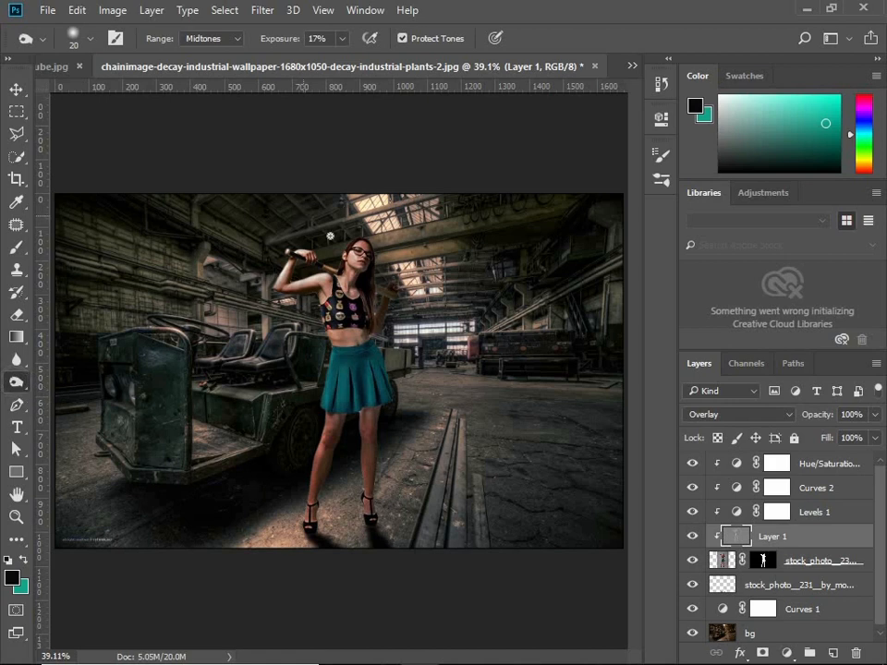
left_click(229, 40)
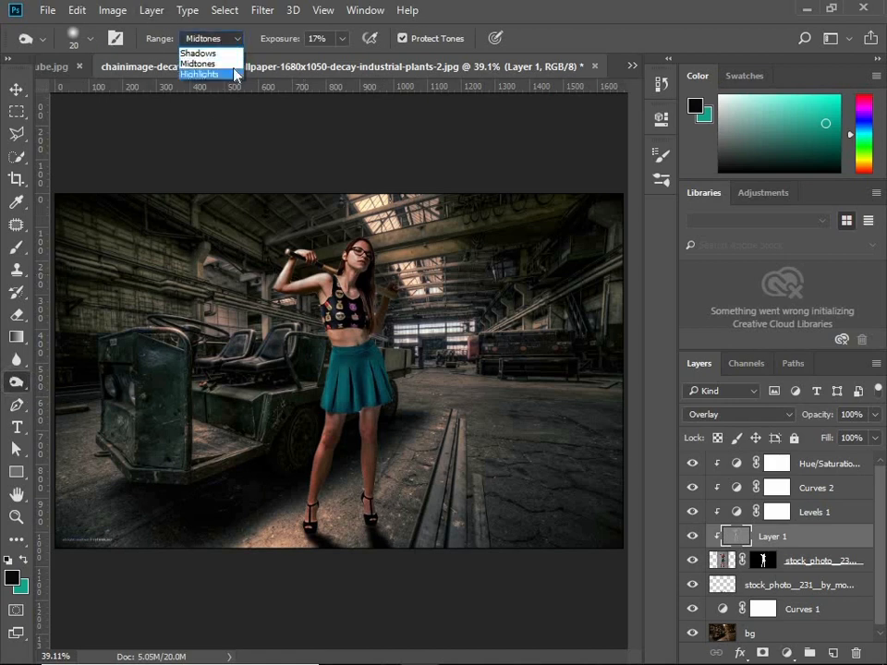
left_click(223, 53)
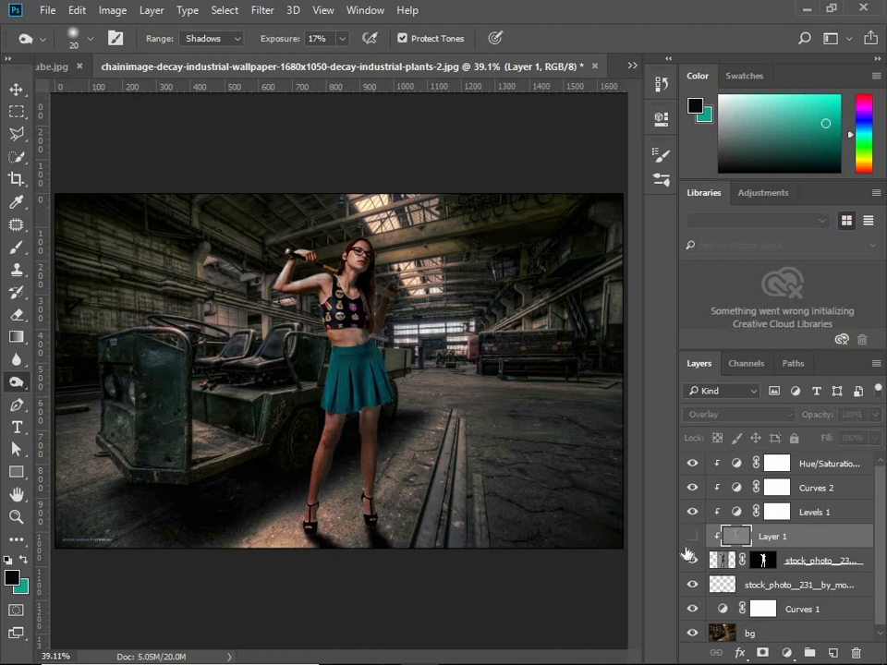
Step: Toggle the gray layer's visibility to compare the model with and without the dodging and burning
left_click(689, 559)
left_click(689, 561)
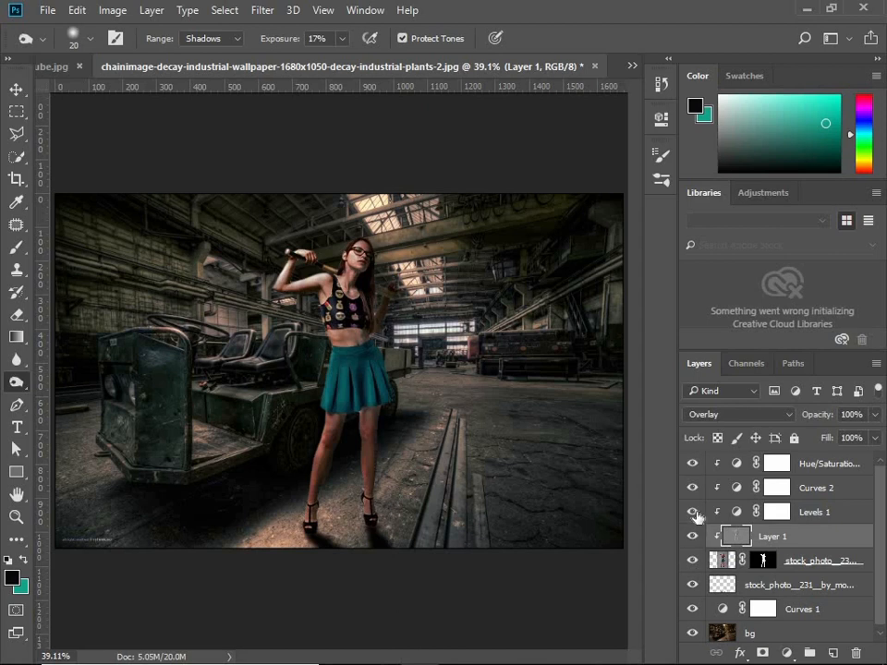
left_click(694, 537)
left_click(694, 541)
key("bracketleft")
Step: Hide the model layer and add a new layer named fog directly above the bg layer
left_click(693, 561)
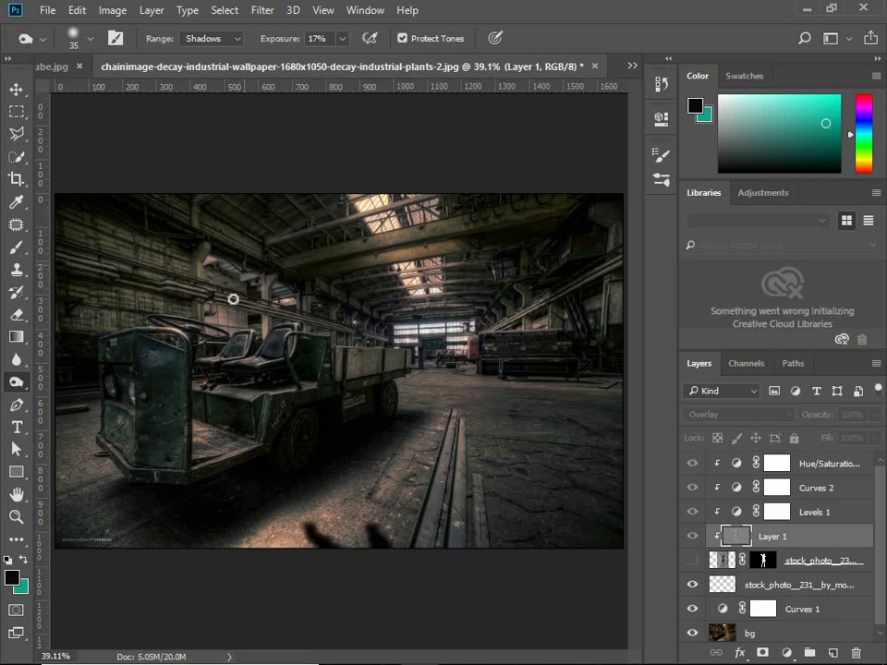
left_click_drag(881, 507, 881, 545)
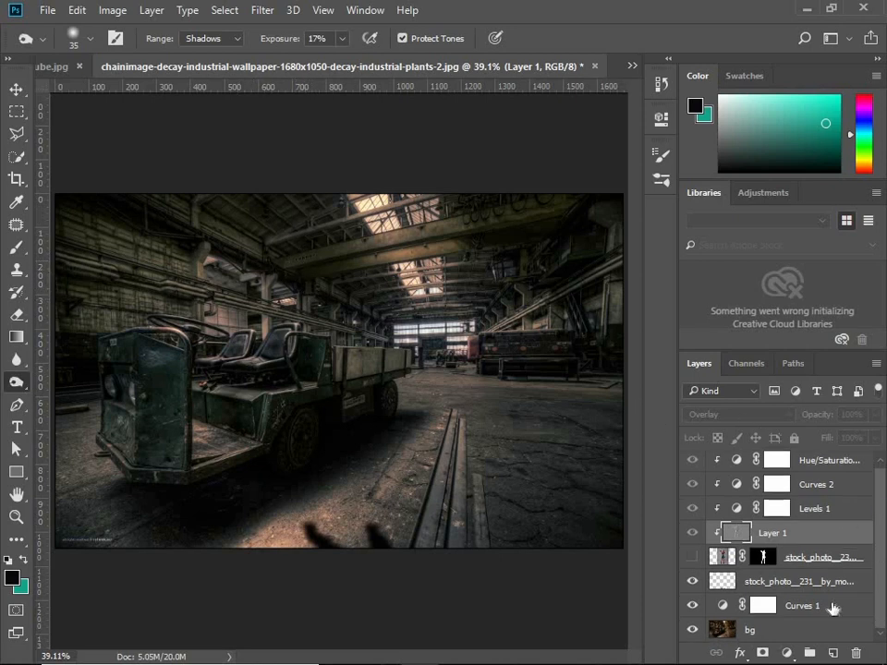
left_click(794, 633)
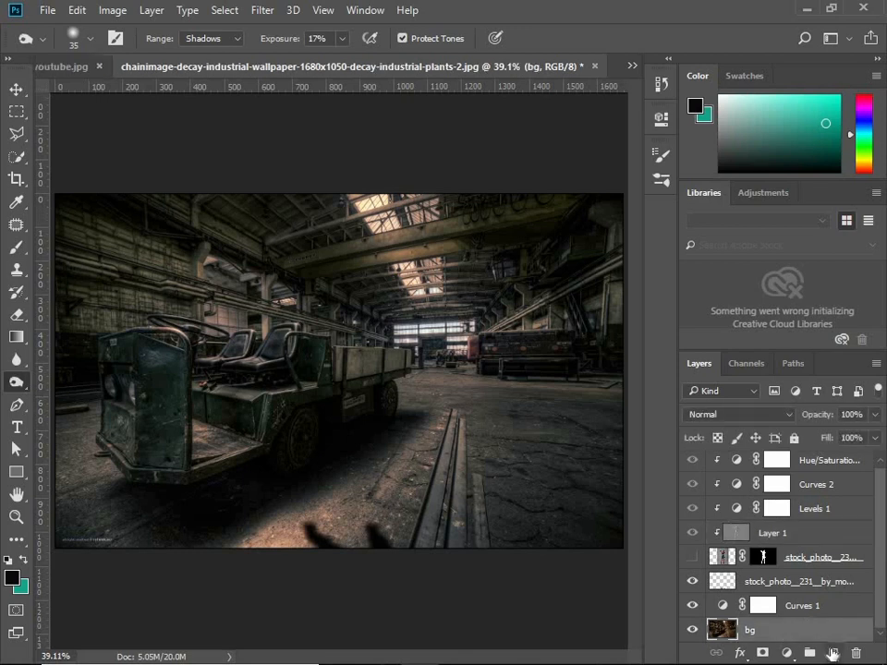
key("ctrl+shift+alt+n")
scroll(791, 637, "down", 1)
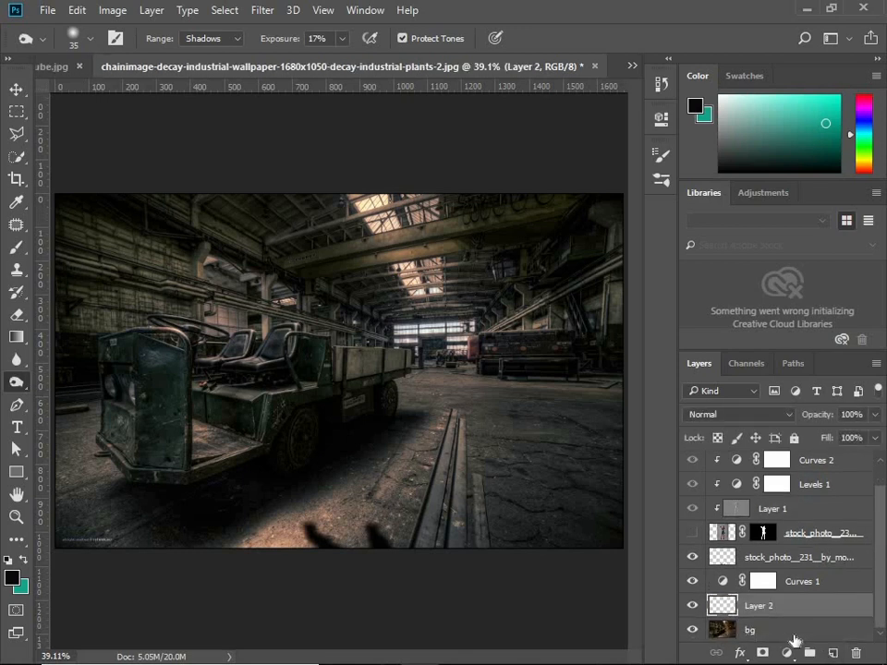
double_click(756, 605)
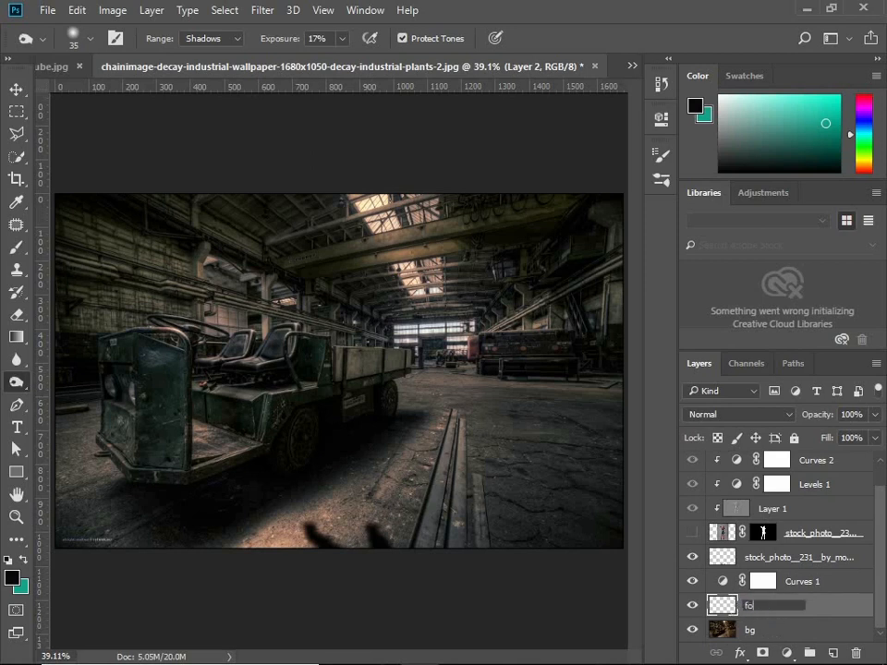
type("fog")
key("Return")
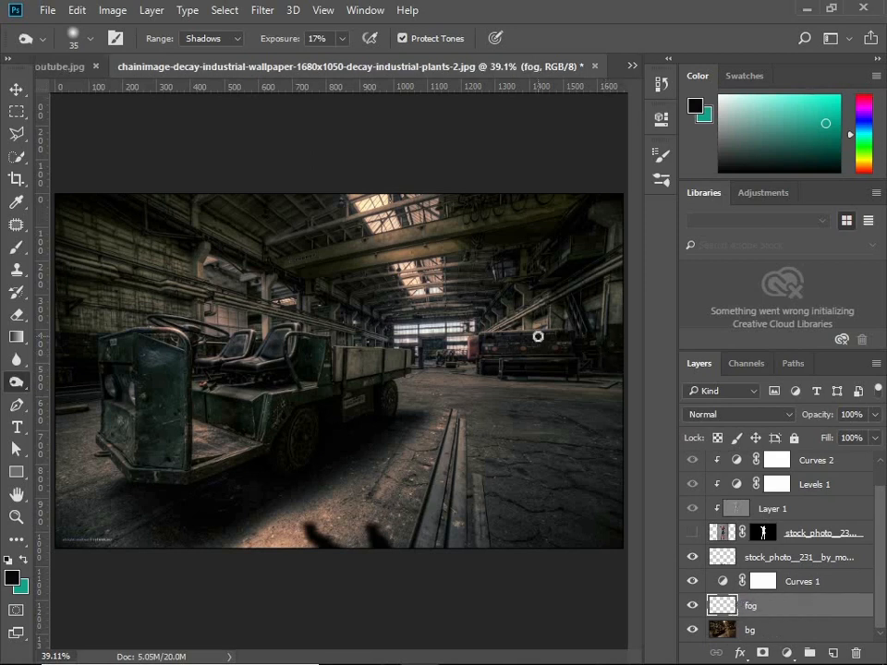
Step: Start a Polygonal Lasso selection at the hall's left wall, tracing the vehicle's seats and the upper edge of its cargo bed
left_click(19, 135)
left_click(74, 152)
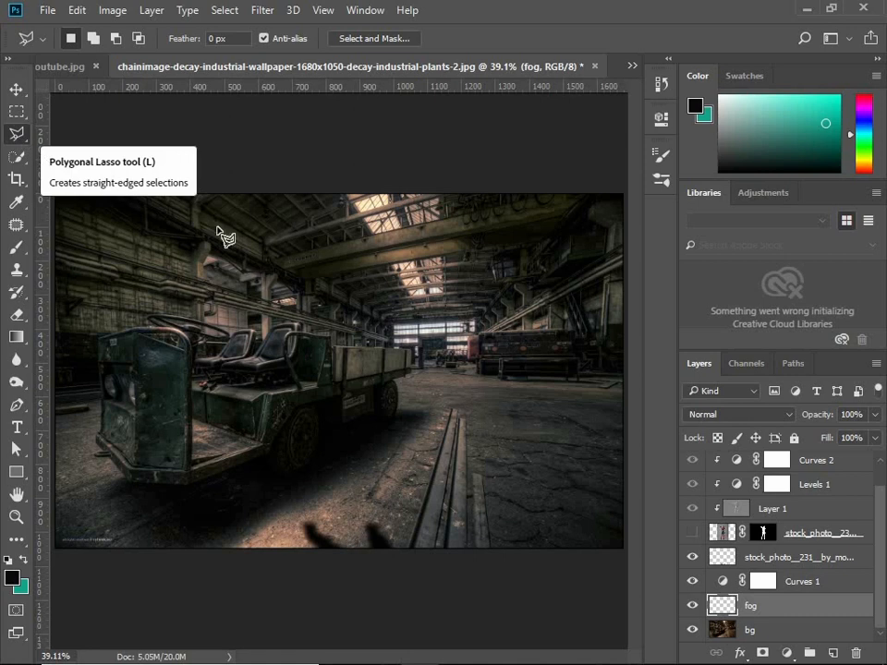
left_click(247, 285)
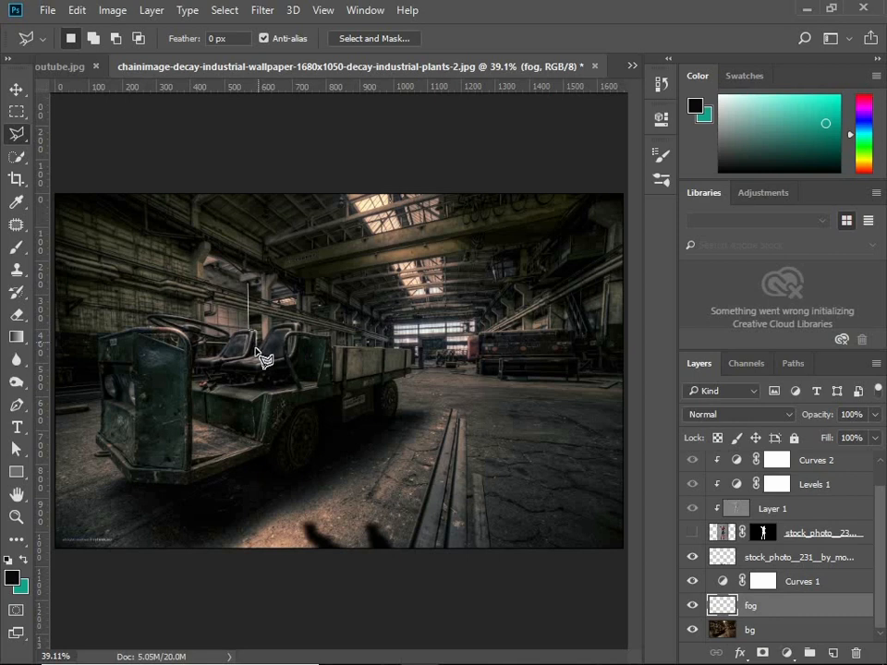
left_click(296, 323)
left_click(302, 333)
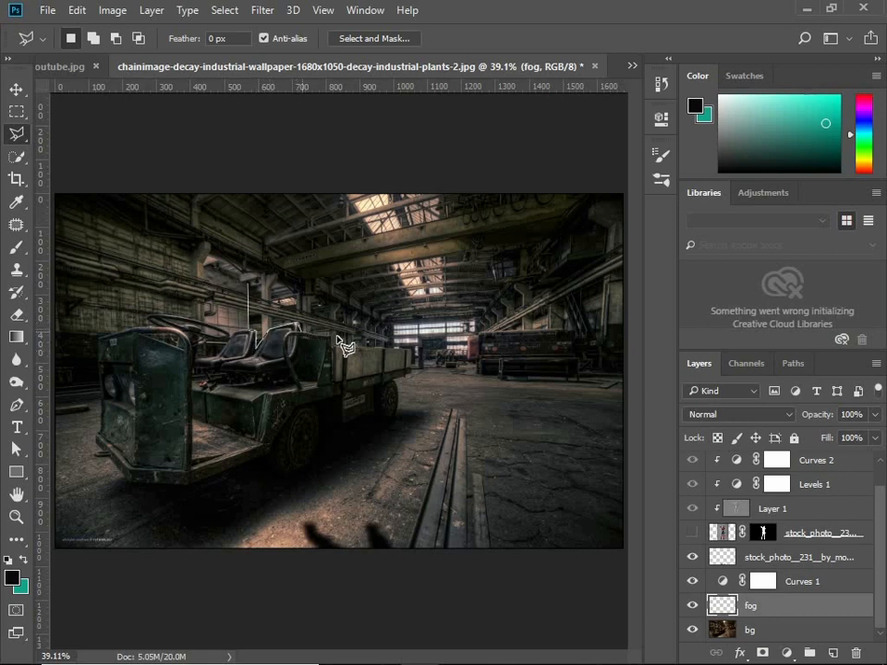
left_click(330, 335)
left_click(335, 348)
left_click(410, 351)
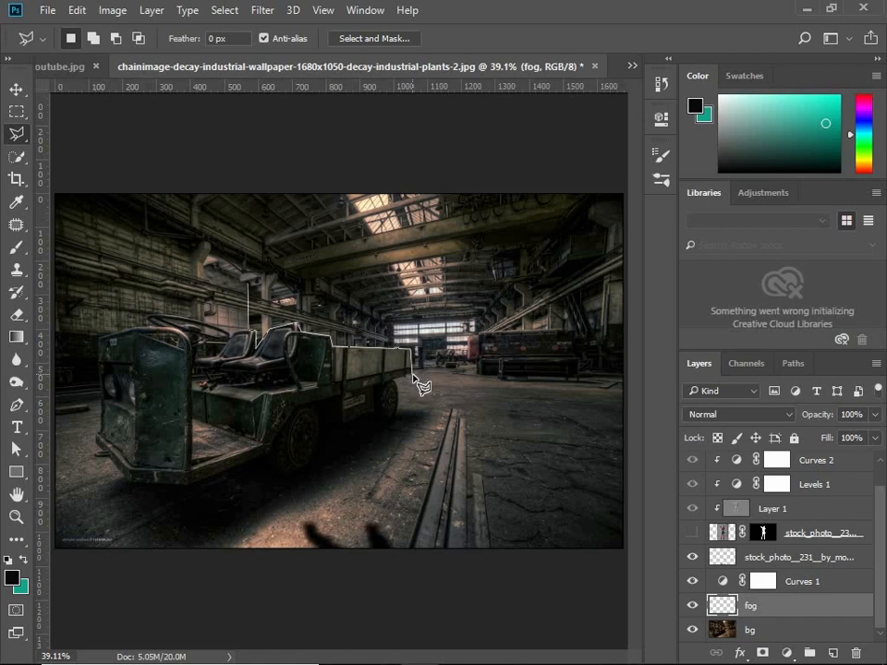
left_click(413, 370)
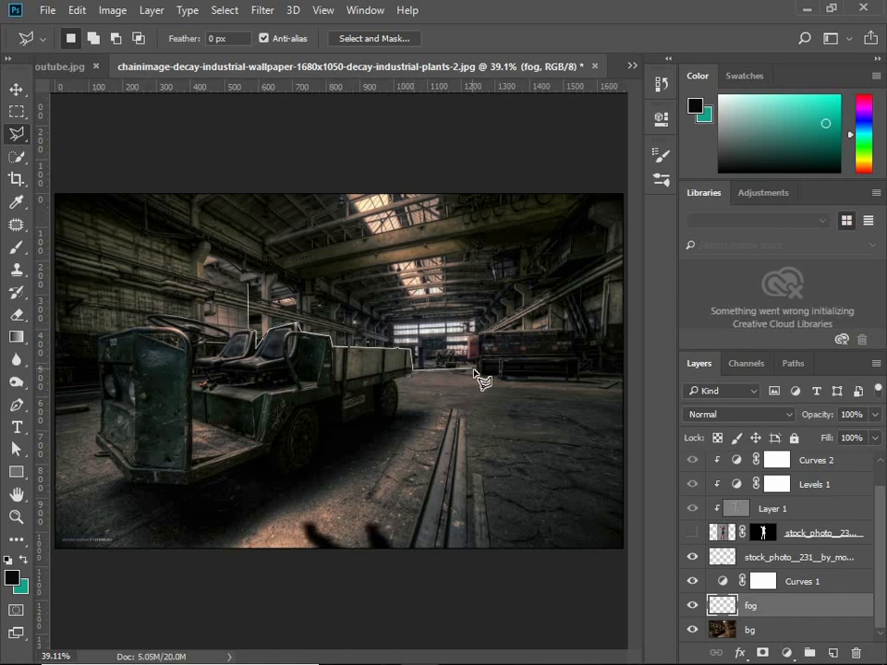
Step: Continue the selection along the far floor, over the machine, up the right wall and beyond the ceiling, closing it at the left wall
left_click(476, 374)
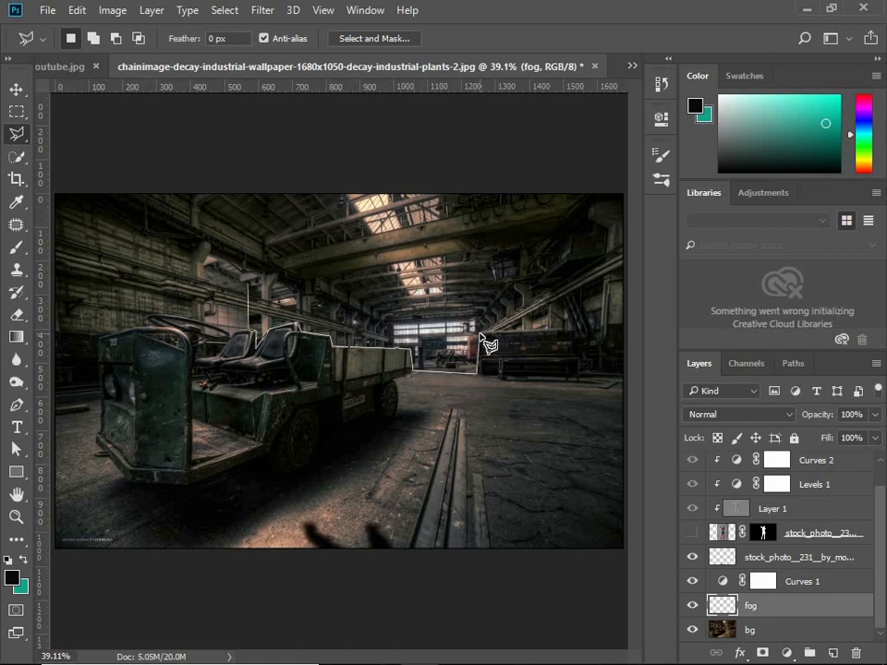
left_click(479, 335)
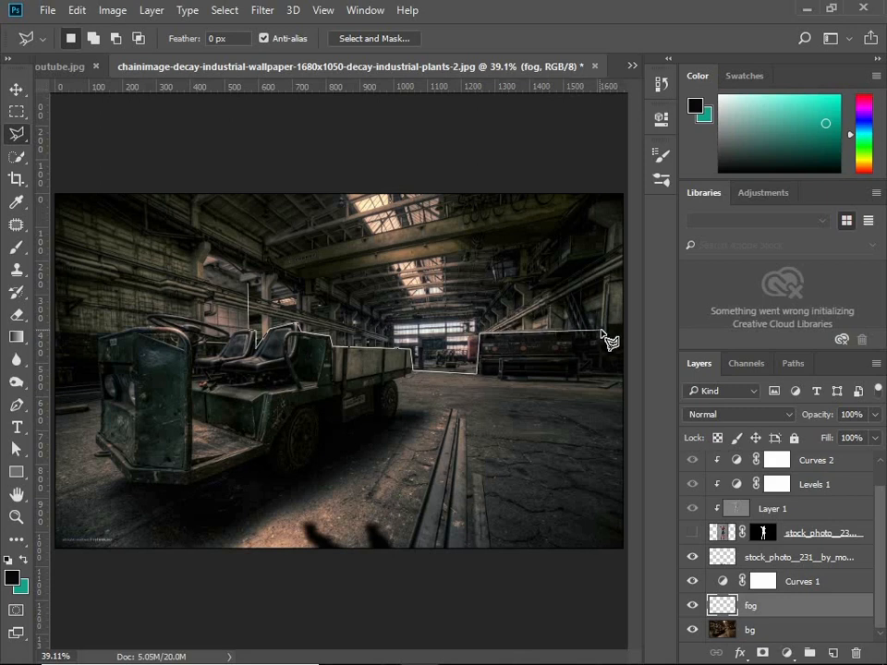
left_click(603, 331)
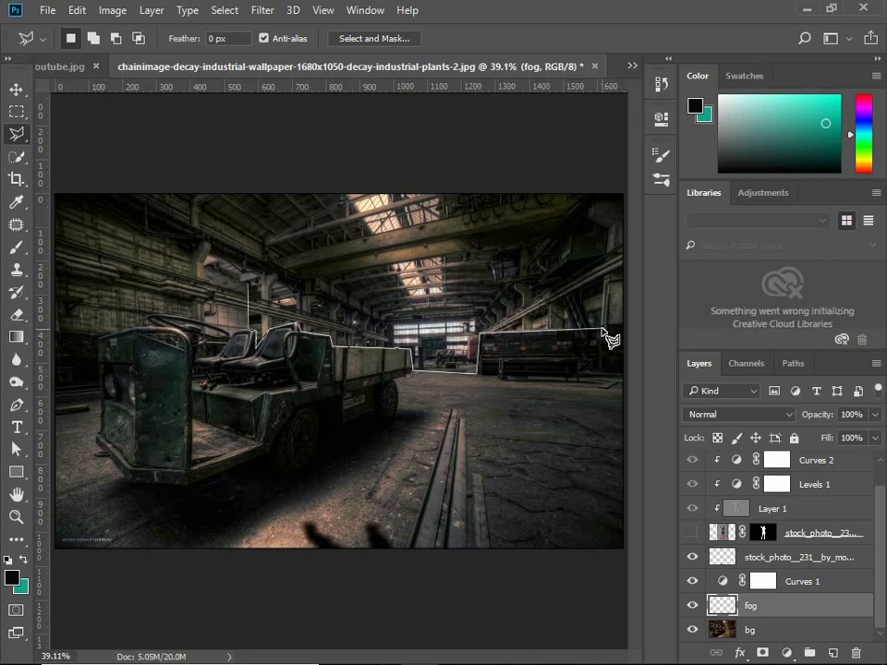
left_click(609, 227)
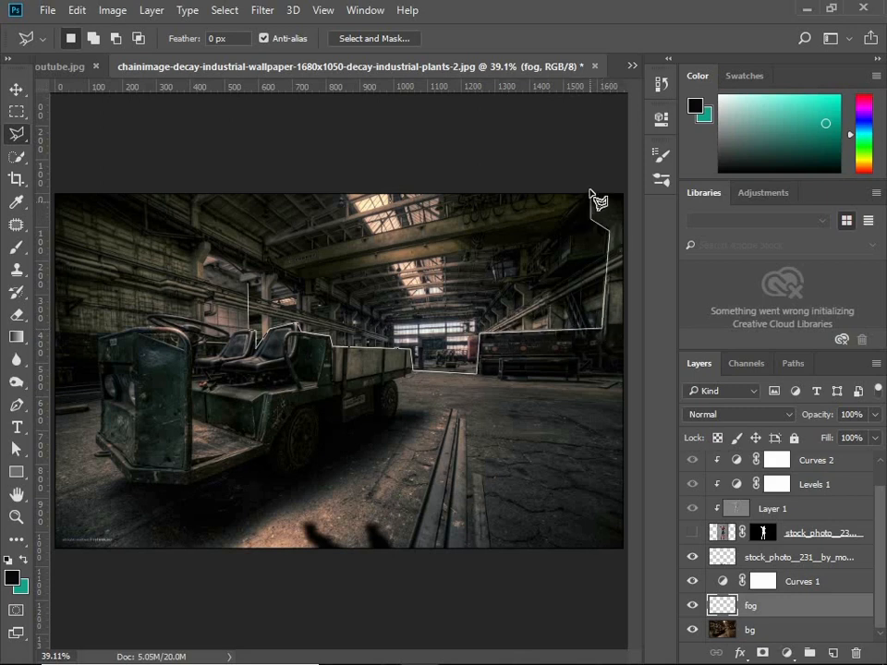
left_click(590, 184)
left_click(409, 159)
left_click(248, 153)
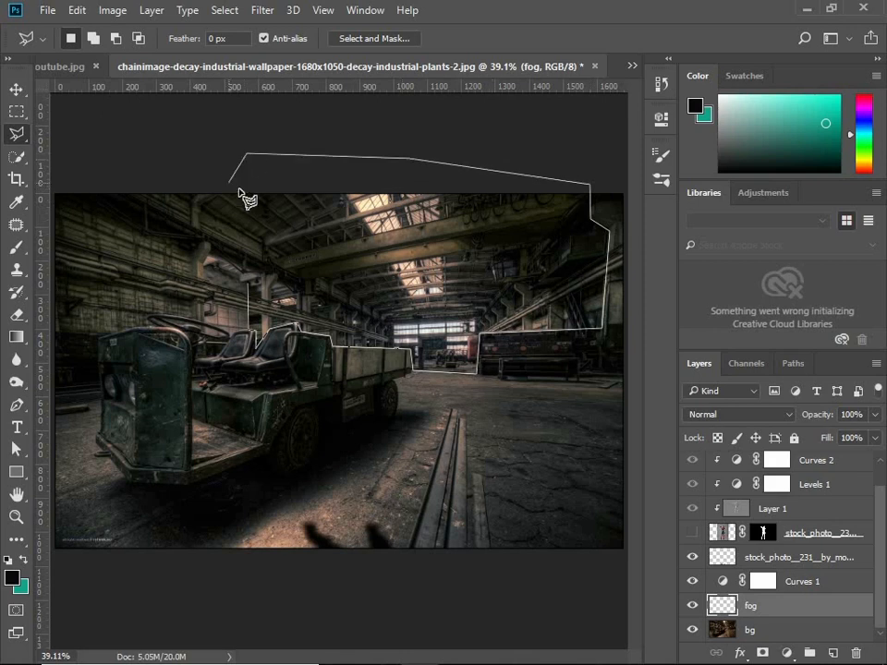
left_click(223, 172)
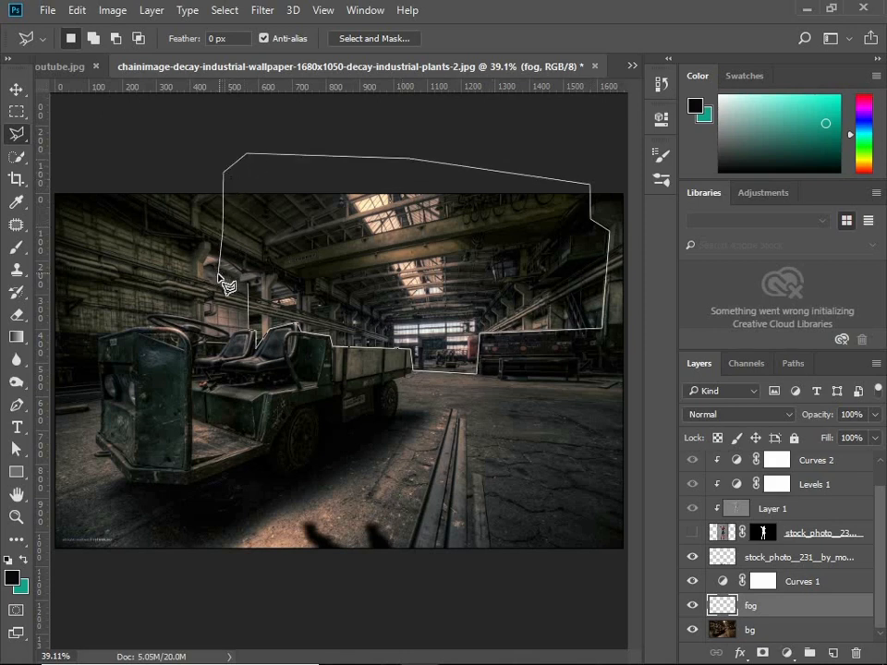
left_click(219, 274)
left_click(249, 294)
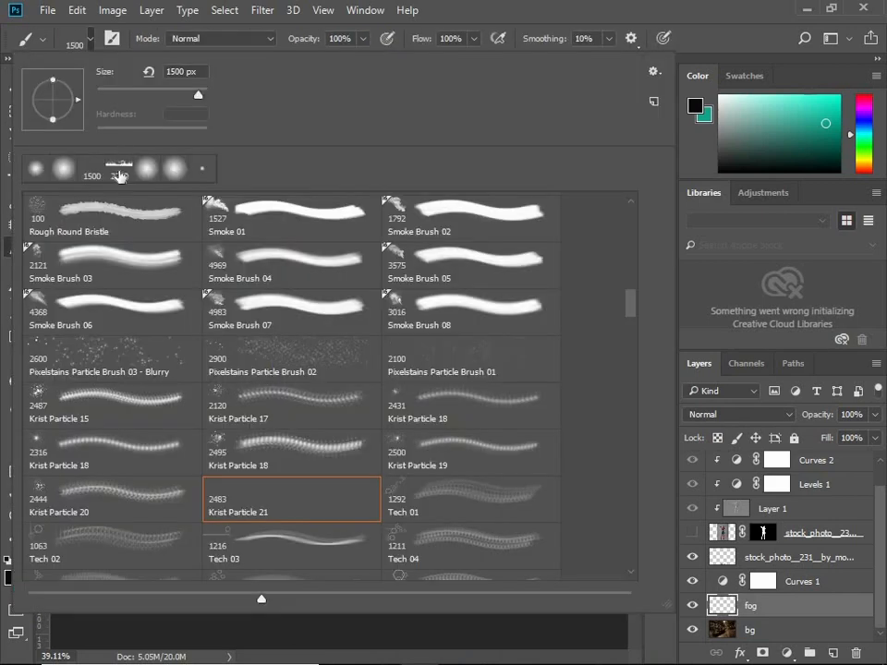
Step: Choose the recent 2200-pixel fog brush, enlarge it to 2300 pixels, and set the foreground colour to a light grayish violet
left_click(119, 172)
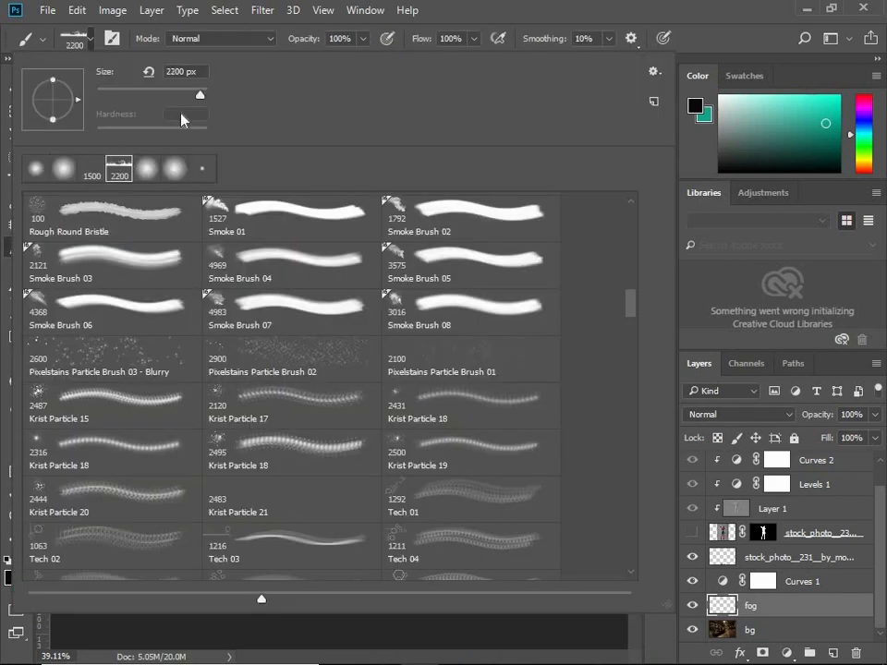
left_click(462, 23)
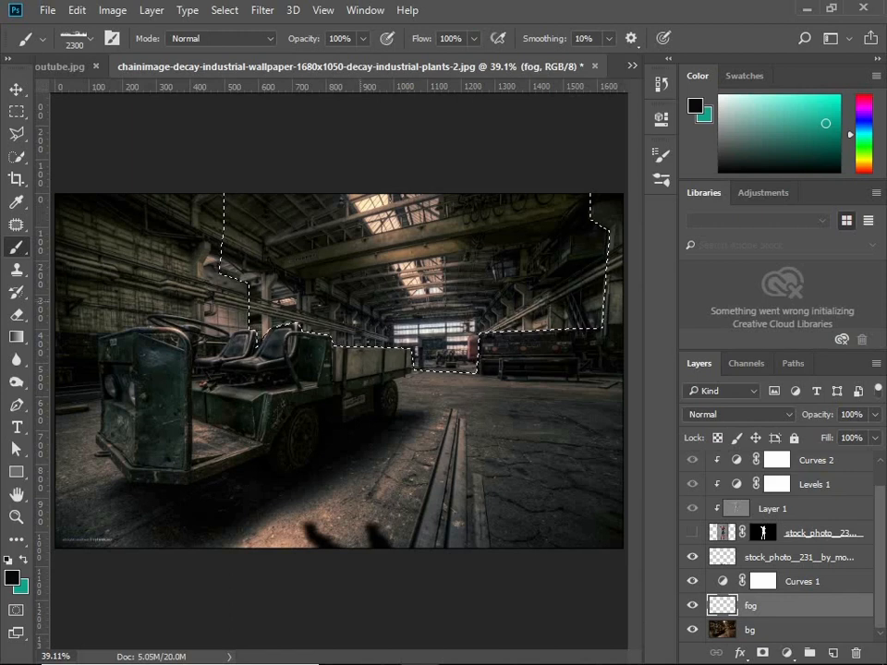
left_click(13, 577)
left_click(268, 210)
mouse_move(268, 211)
left_mouse_down()
mouse_move(269, 184)
mouse_move(270, 211)
left_mouse_up()
left_click(580, 148)
key("b")
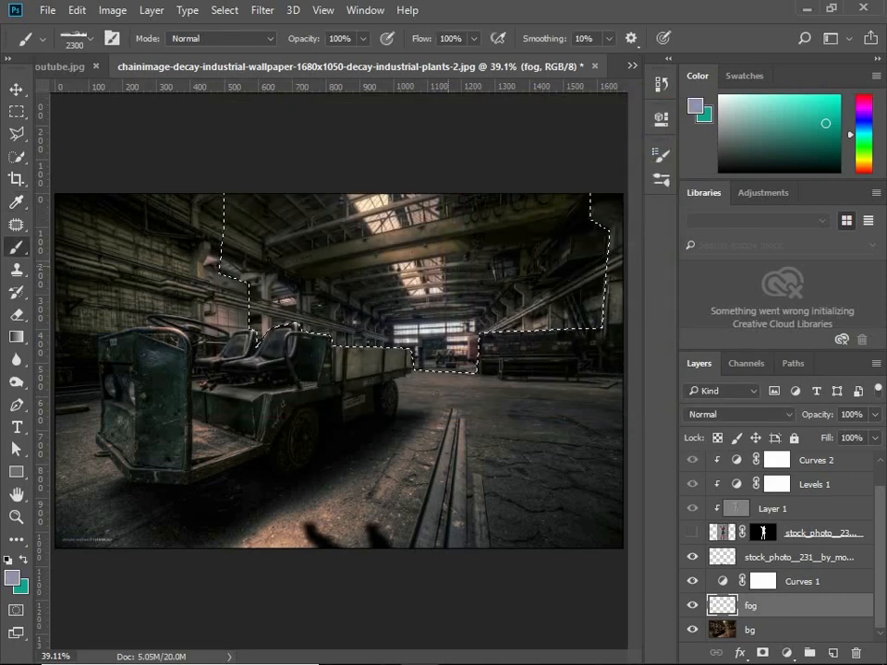
Step: Stamp fog twice inside the selected background area on the fog layer and deselect
left_click(446, 269)
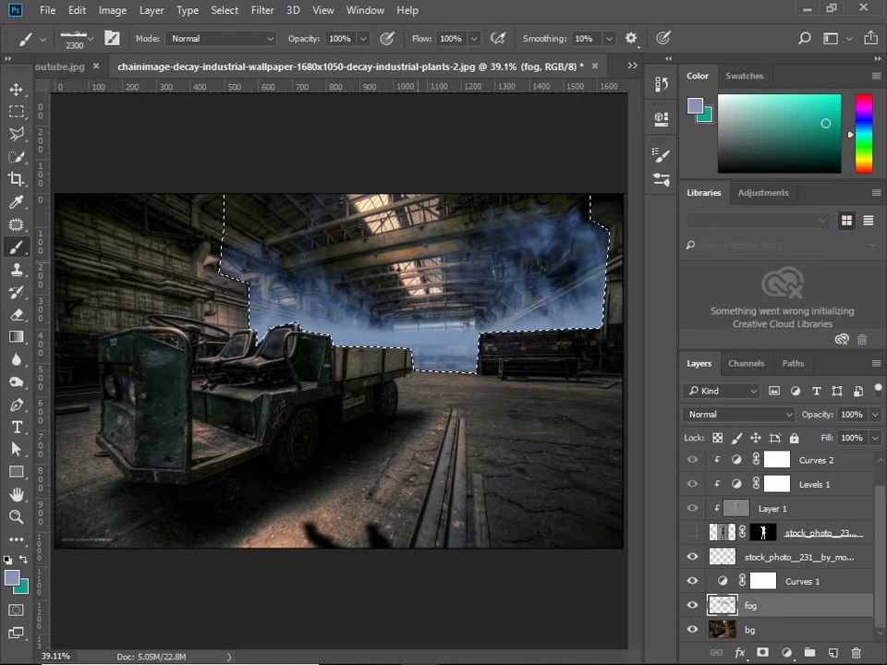
left_click(430, 261)
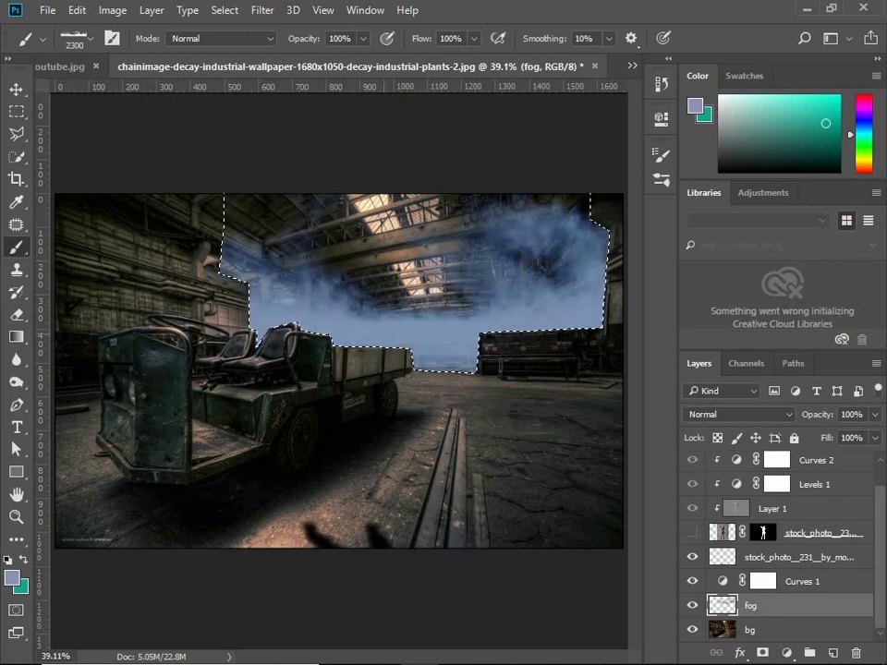
left_click(17, 89)
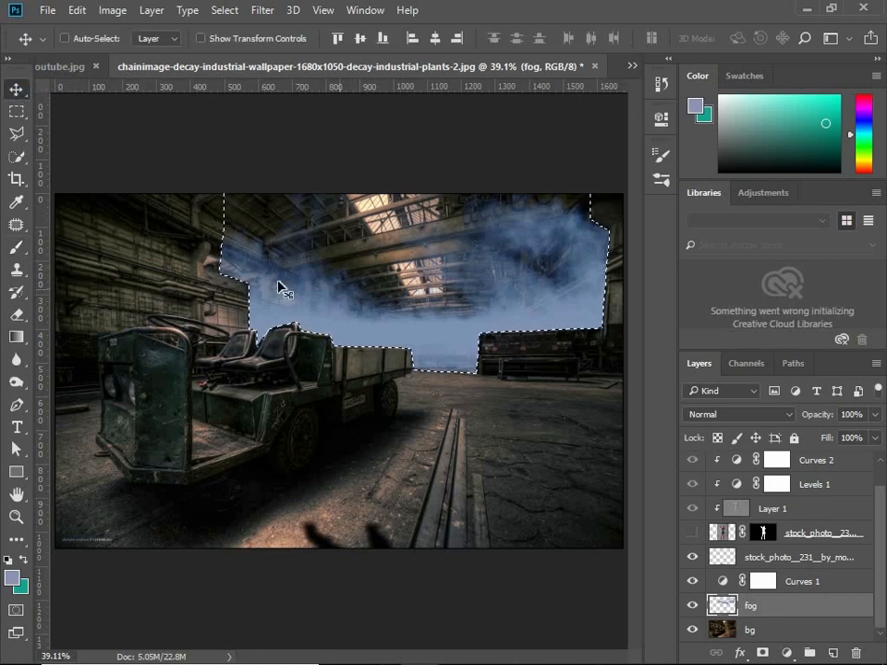
key("ctrl")
key("ctrl+d")
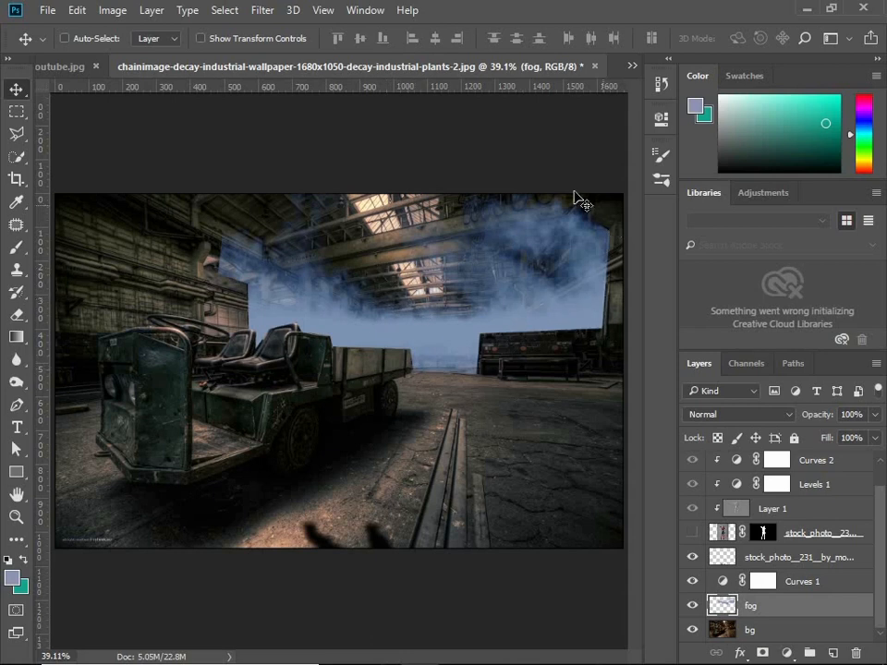
Step: Add a layer mask to the fog layer and choose a soft round brush of 250 pixels
left_click(762, 653)
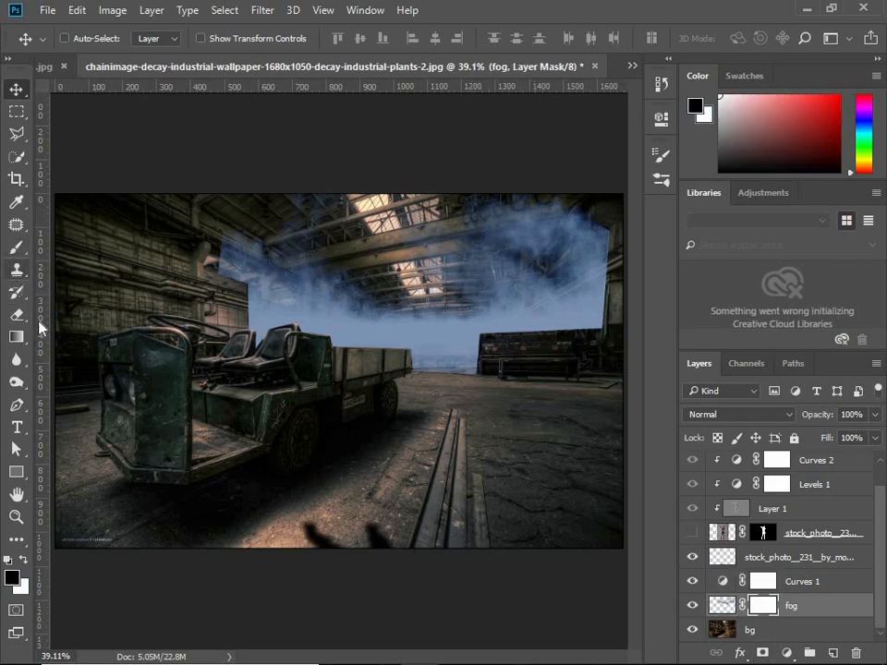
left_click(16, 247)
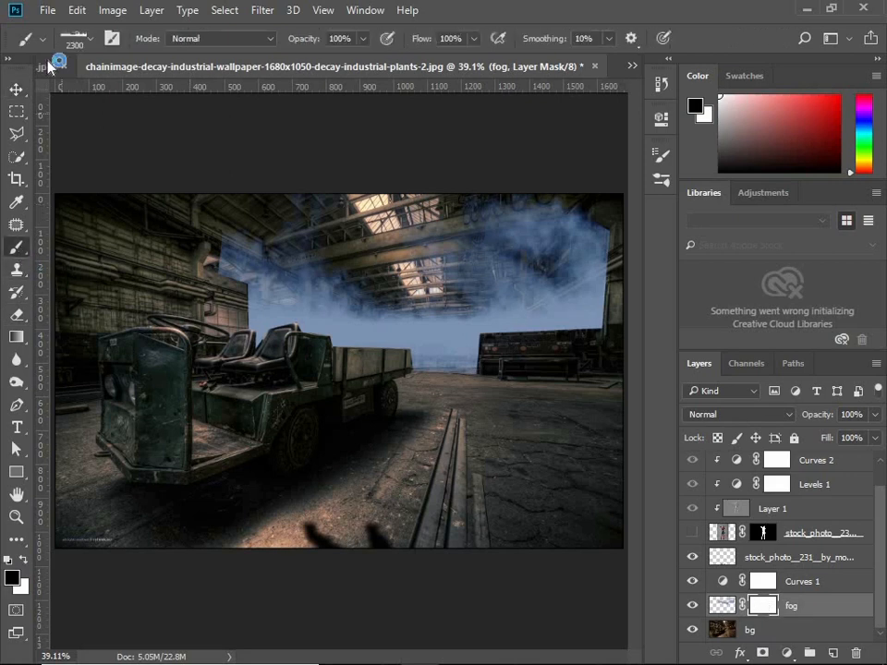
right_click(426, 266)
mouse_move(632, 291)
left_mouse_down()
mouse_move(638, 223)
mouse_move(634, 272)
mouse_move(632, 226)
mouse_move(632, 240)
left_mouse_up()
left_click(124, 215)
left_click(420, 64)
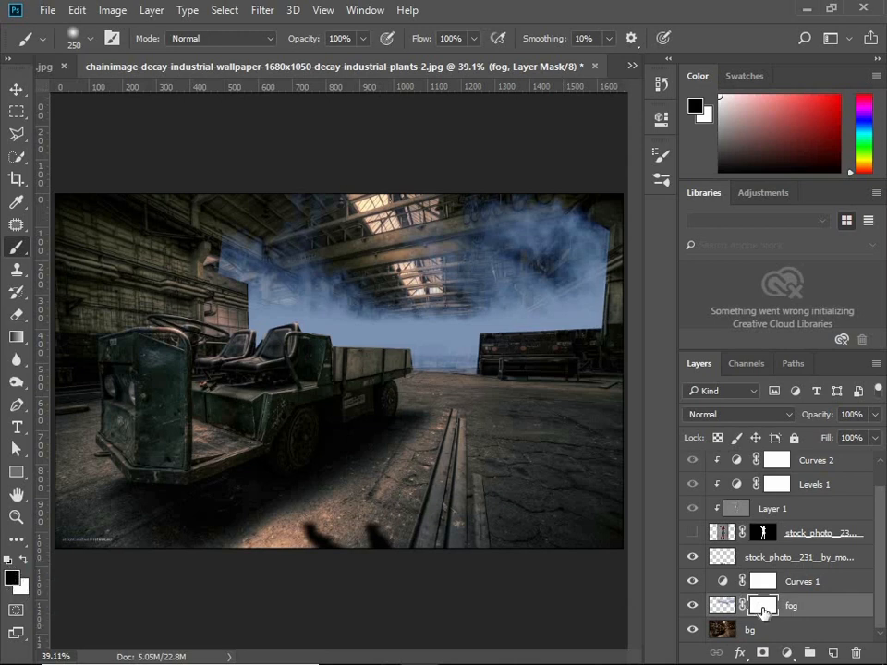
Step: Try hiding a diagonal band of fog with black on the layer mask, and restore it with white
left_click_drag(759, 605, 755, 591)
left_click_drag(231, 296, 460, 238)
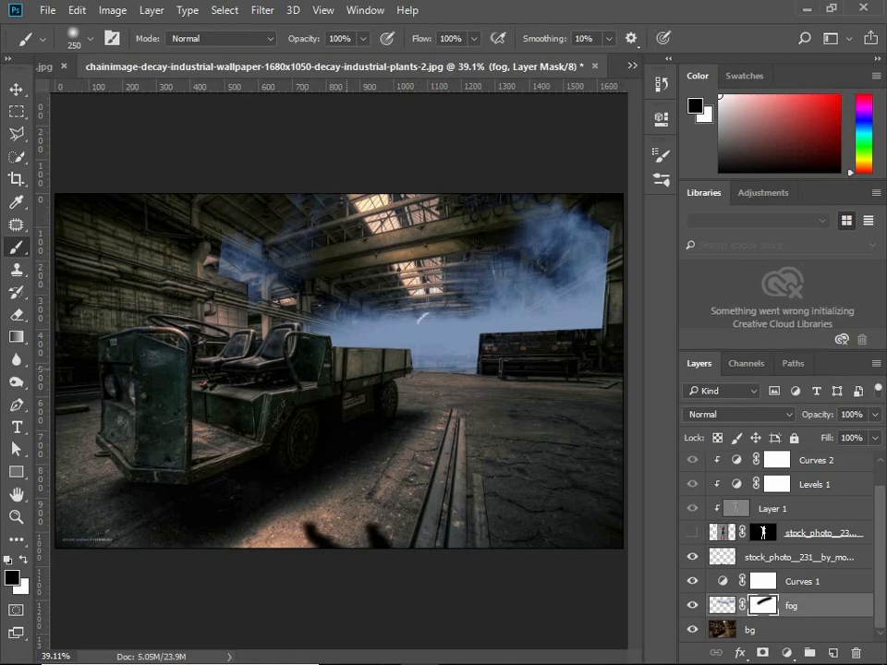
left_click(23, 562)
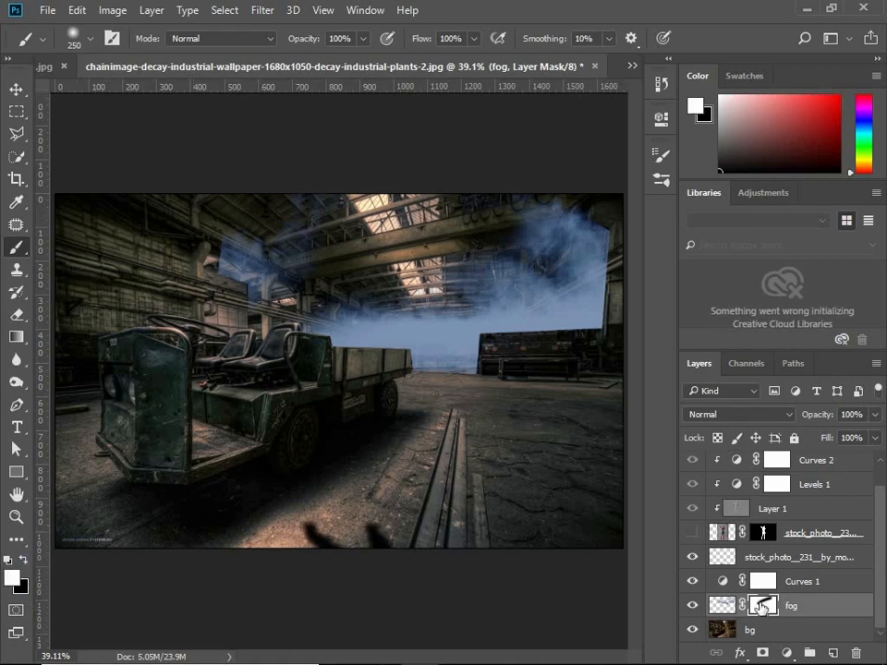
left_click(722, 608)
left_click(767, 610)
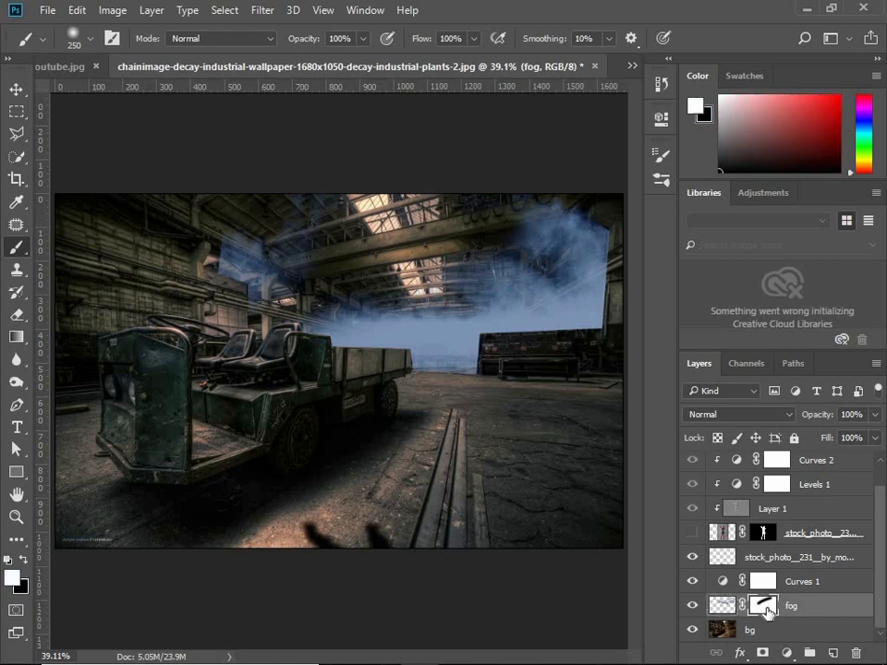
mouse_move(287, 288)
left_mouse_down()
mouse_move(489, 253)
mouse_move(288, 287)
mouse_move(461, 260)
mouse_move(286, 245)
mouse_move(342, 224)
mouse_move(481, 212)
mouse_move(498, 241)
mouse_move(508, 203)
left_mouse_up()
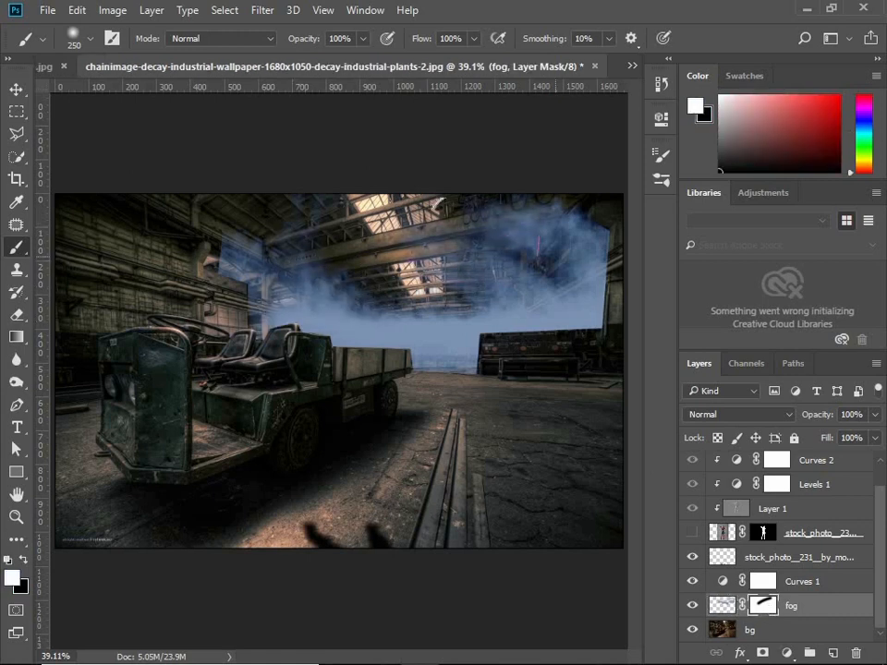
mouse_move(275, 261)
left_mouse_down()
mouse_move(205, 226)
mouse_move(195, 242)
mouse_move(201, 191)
mouse_move(259, 239)
left_mouse_up()
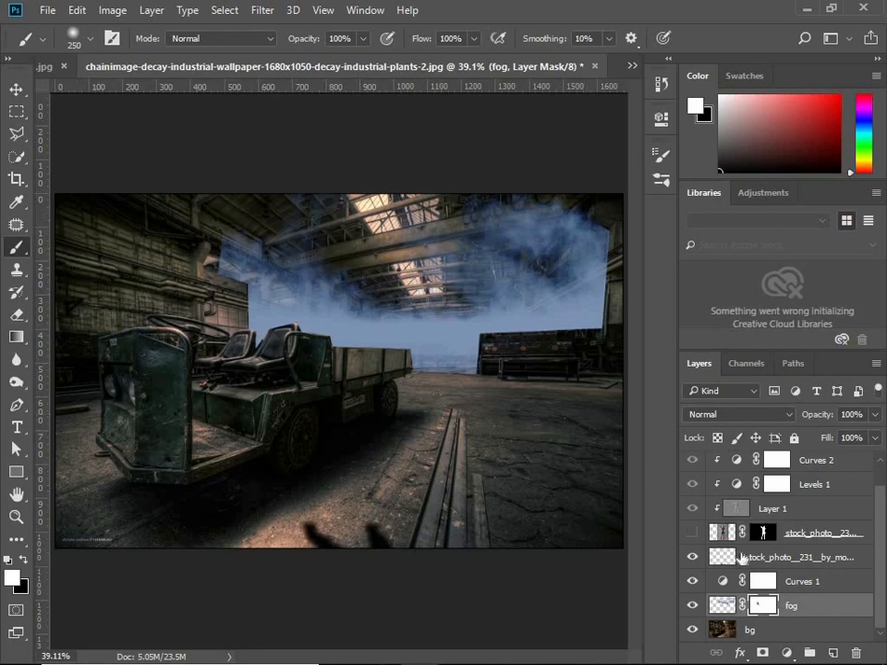
double_click(763, 607)
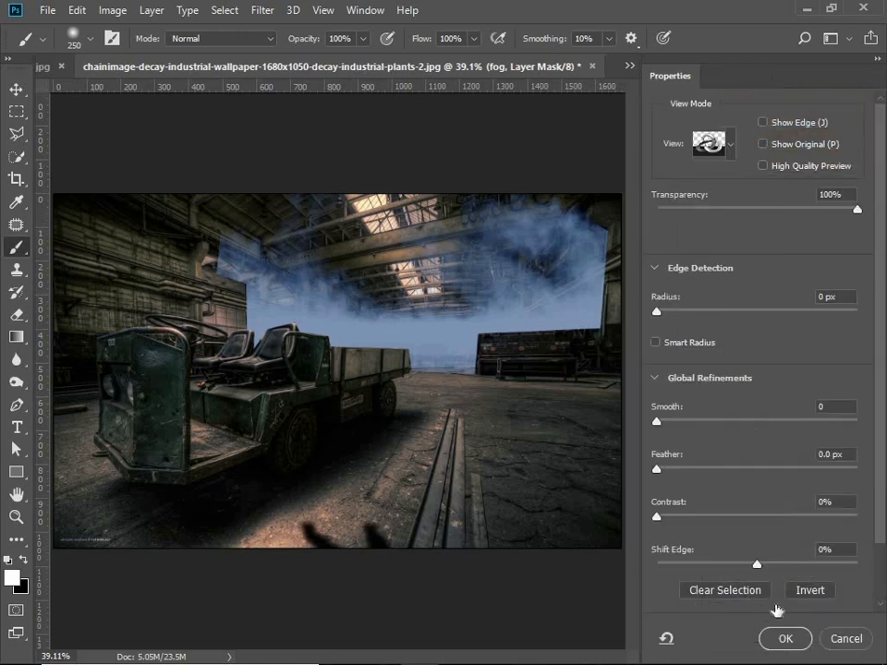
key("Escape")
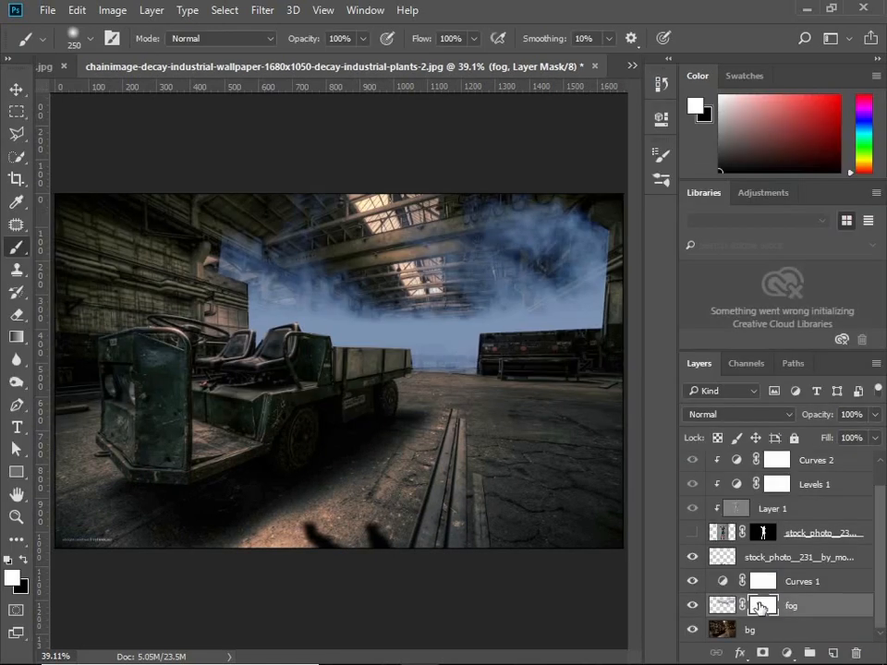
Step: Mask out the fog's hard edge along the hall's left wall with black and a 70-pixel brush
left_click(24, 563)
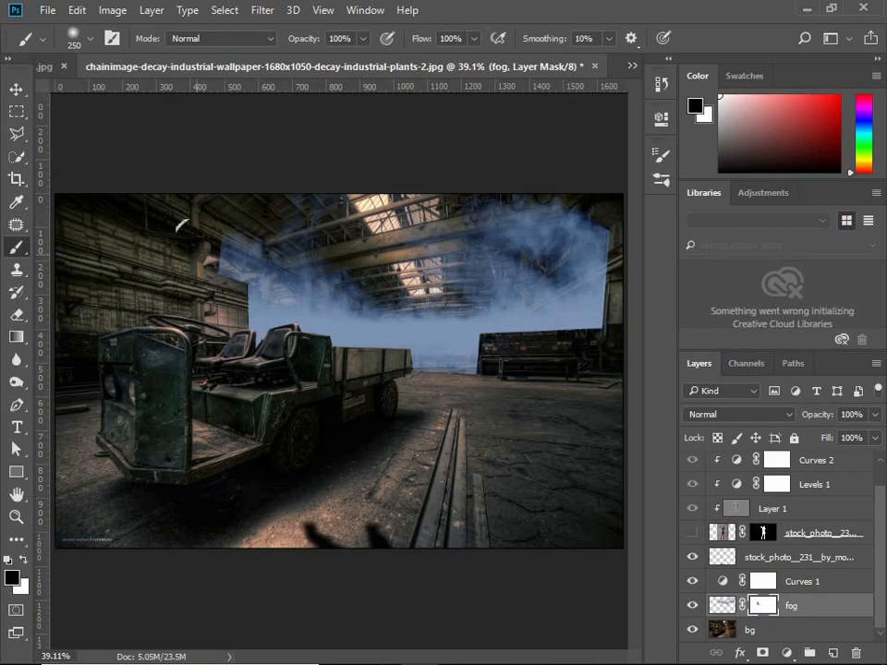
key("bracketleft")
key("bracketleft")
key("bracketleft")
key("bracketleft")
key("bracketleft")
key("bracketleft")
key("bracketleft")
key("bracketleft")
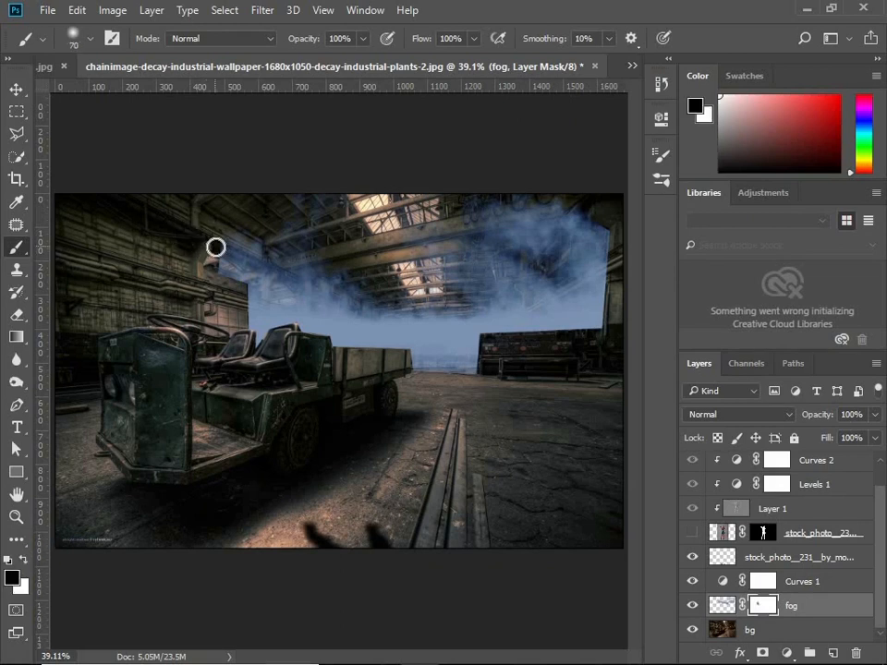
mouse_move(216, 247)
left_mouse_down()
mouse_move(218, 274)
mouse_move(240, 292)
left_mouse_up()
Step: Enlarge the brush to 125 pixels and mask the fog's hard edges around the background machine and along the right wall
key("bracketright")
key("bracketright")
key("bracketright")
key("bracketright")
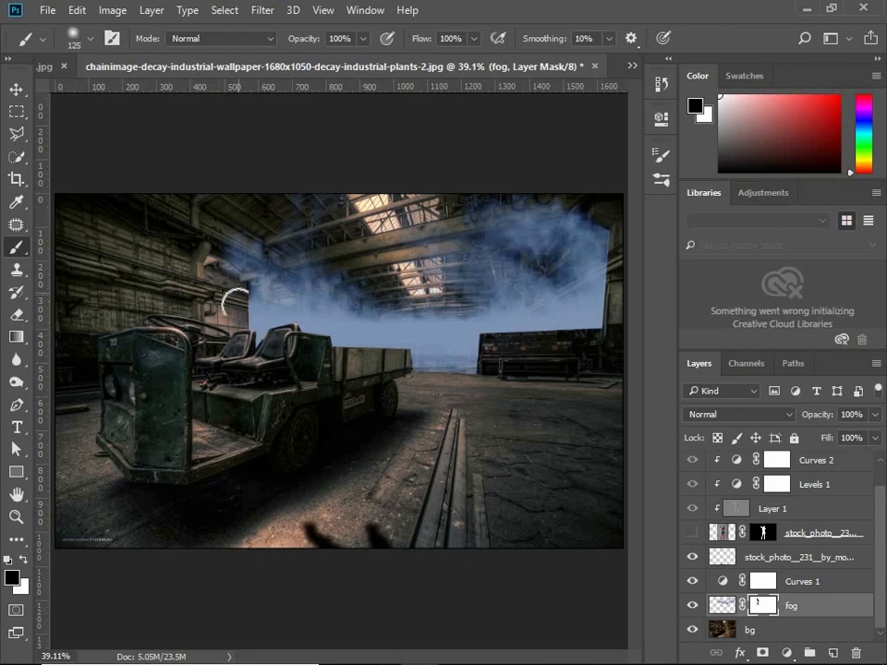
mouse_move(490, 362)
left_mouse_down()
mouse_move(485, 352)
mouse_move(550, 352)
mouse_move(554, 343)
left_mouse_up()
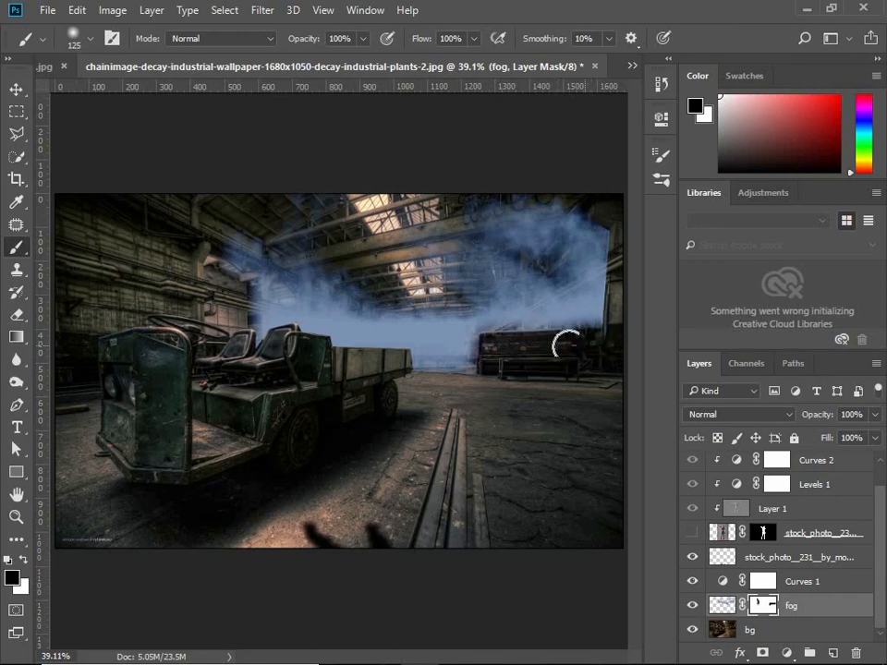
mouse_move(628, 248)
left_mouse_down()
mouse_move(617, 219)
mouse_move(624, 276)
left_mouse_up()
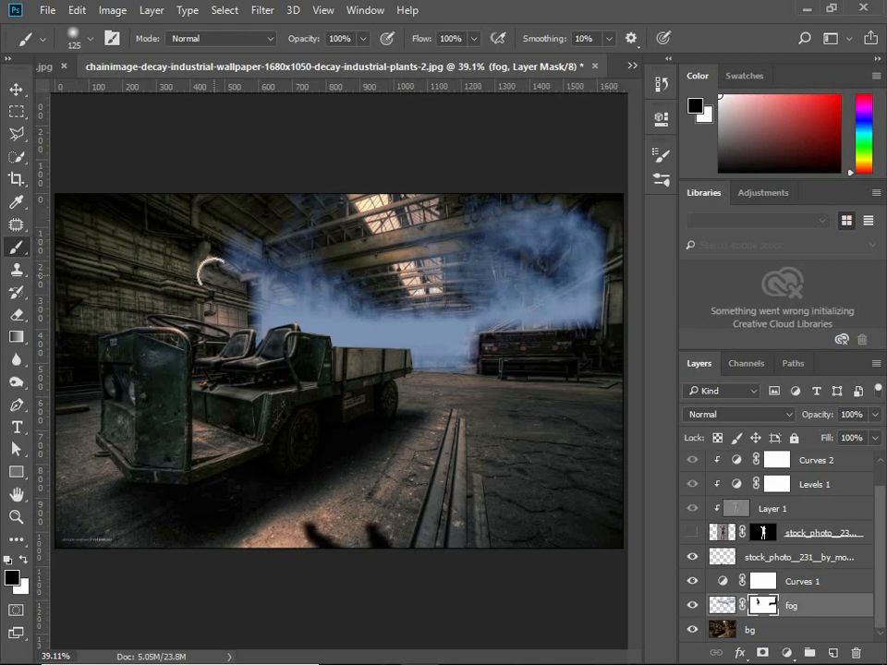
left_click(13, 93)
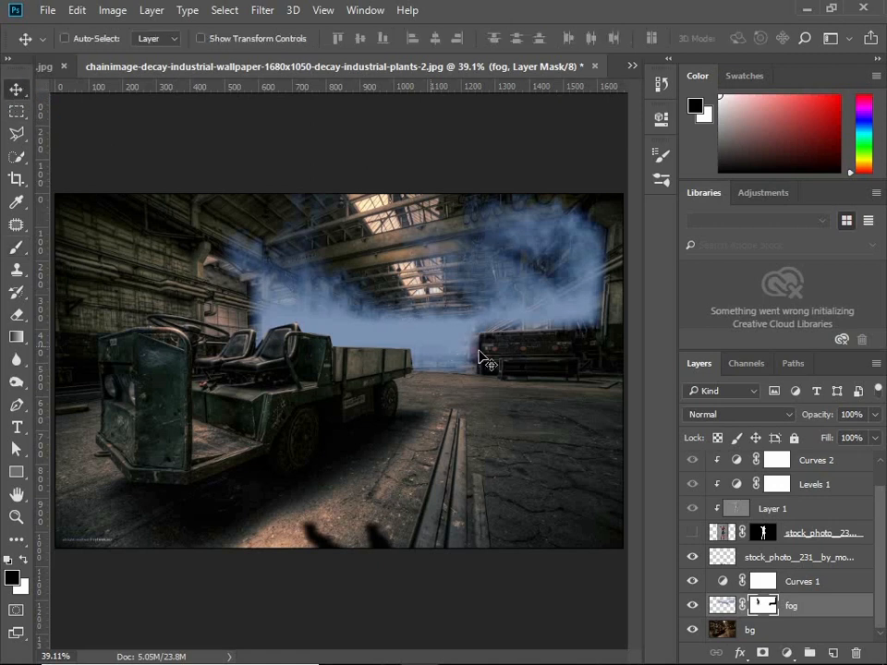
Step: Lower the fog layer's opacity to 65% and show the model's cut-out layer again
left_click(722, 606)
left_click(875, 415)
left_click_drag(873, 440, 853, 440)
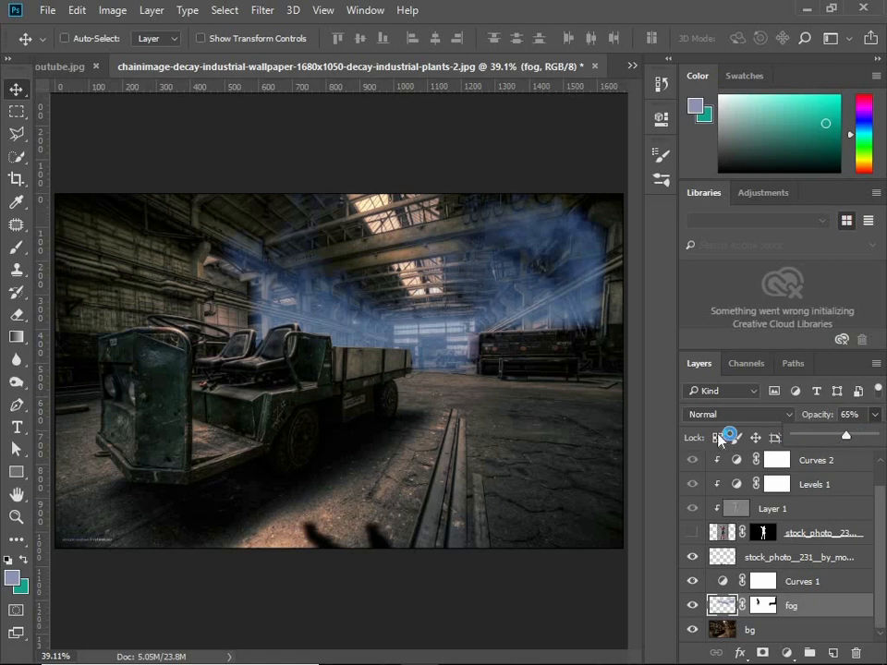
left_click(694, 534)
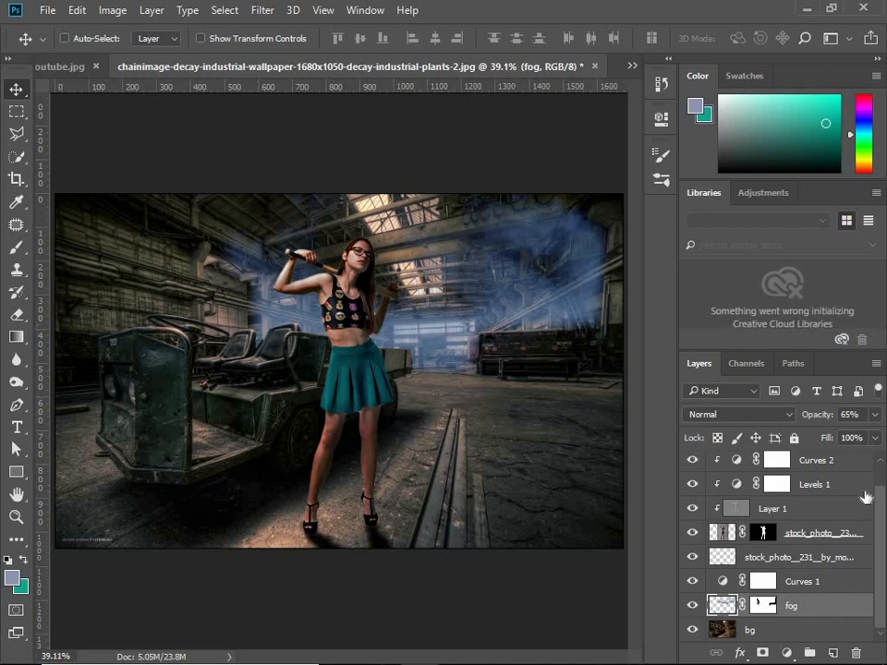
scroll(882, 511, "up", 1)
scroll(878, 513, "down", 1)
left_click(262, 11)
mouse_move(327, 220)
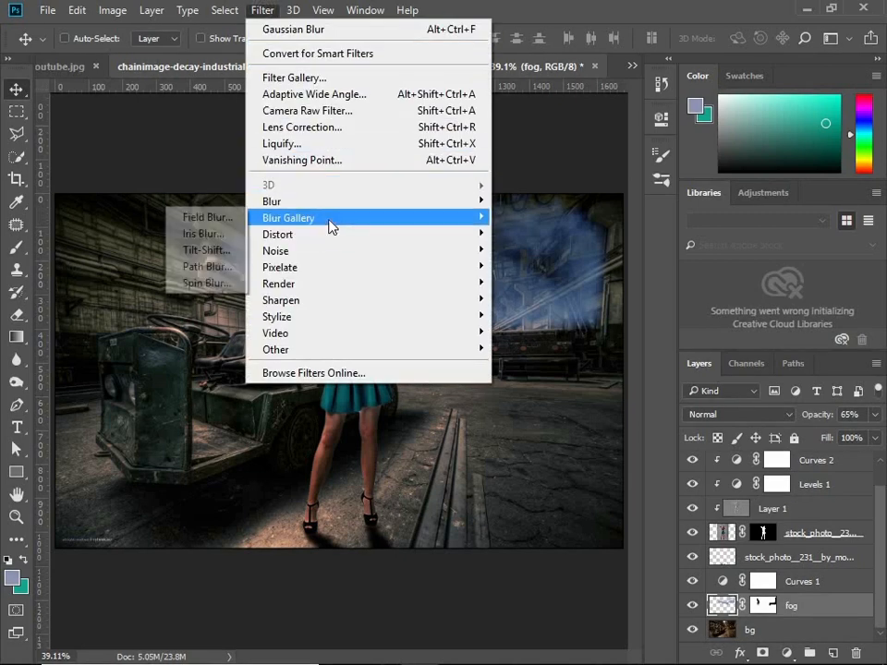
mouse_move(269, 213)
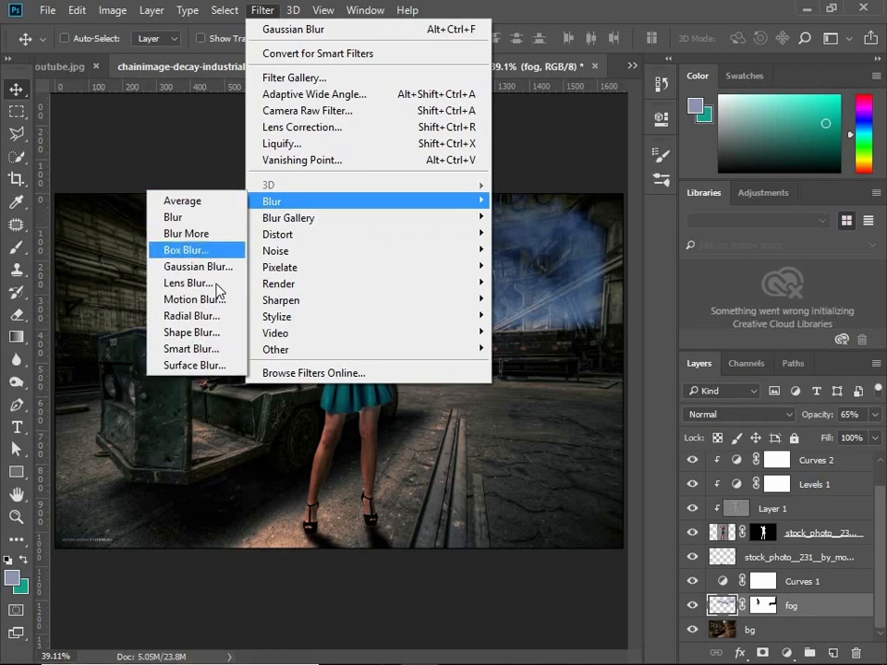
left_click(551, 15)
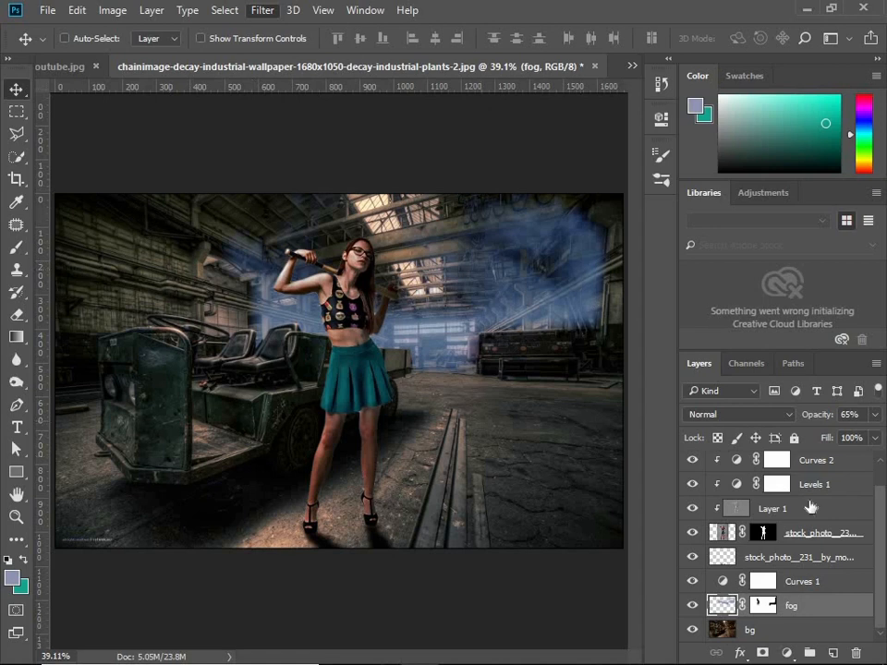
Step: Duplicate the bg layer and hide the copy
left_click(792, 631)
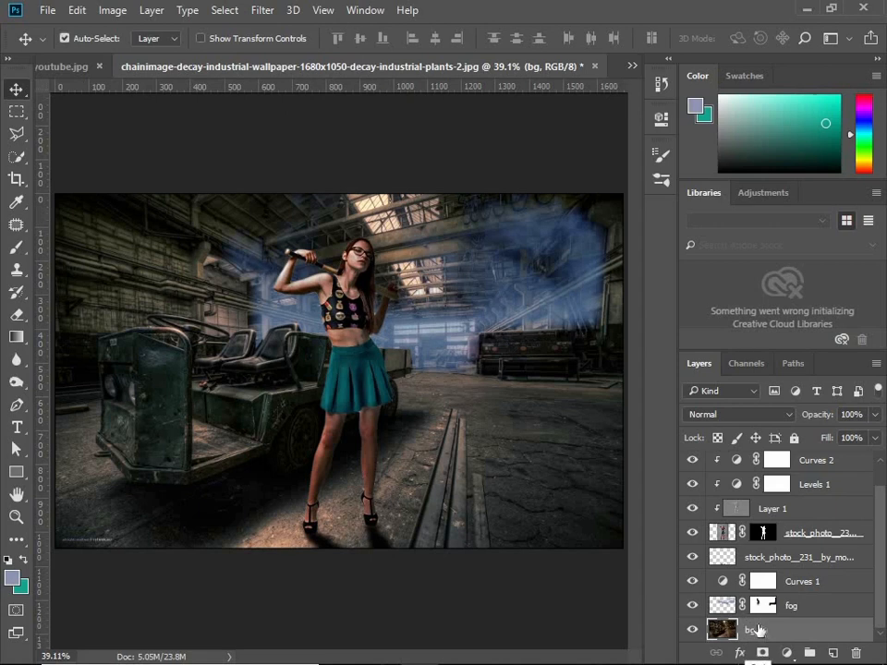
key("ctrl+j")
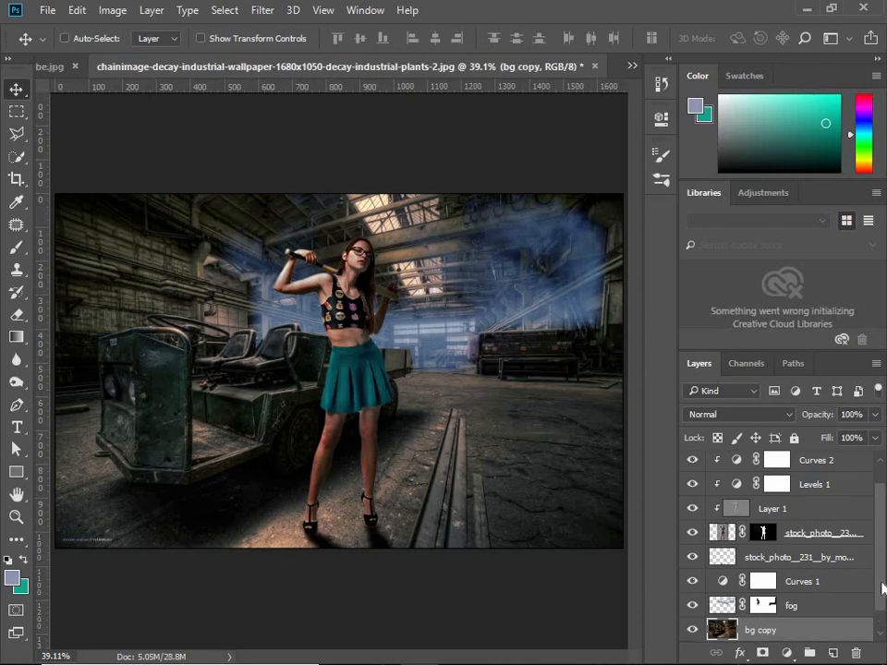
scroll(698, 591, "down", 1)
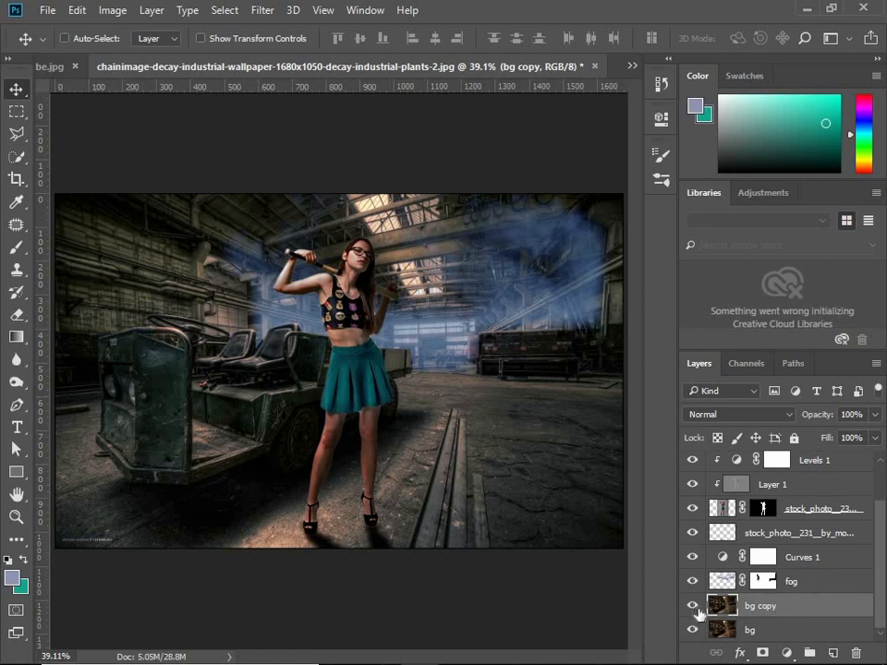
left_click(693, 606)
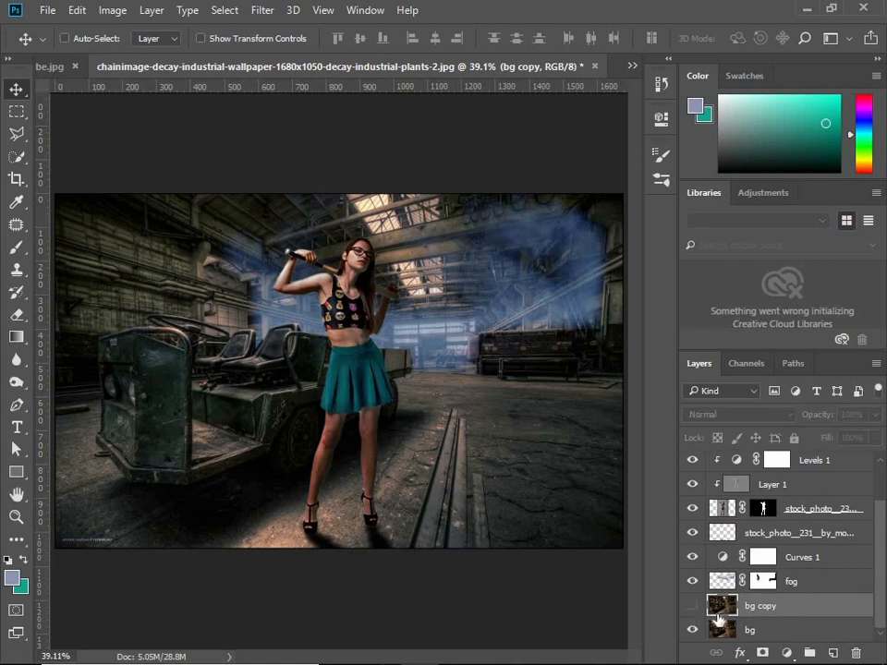
Step: Blur the original bg layer with a Gaussian Blur of 7.0 pixels radius
left_click(735, 629)
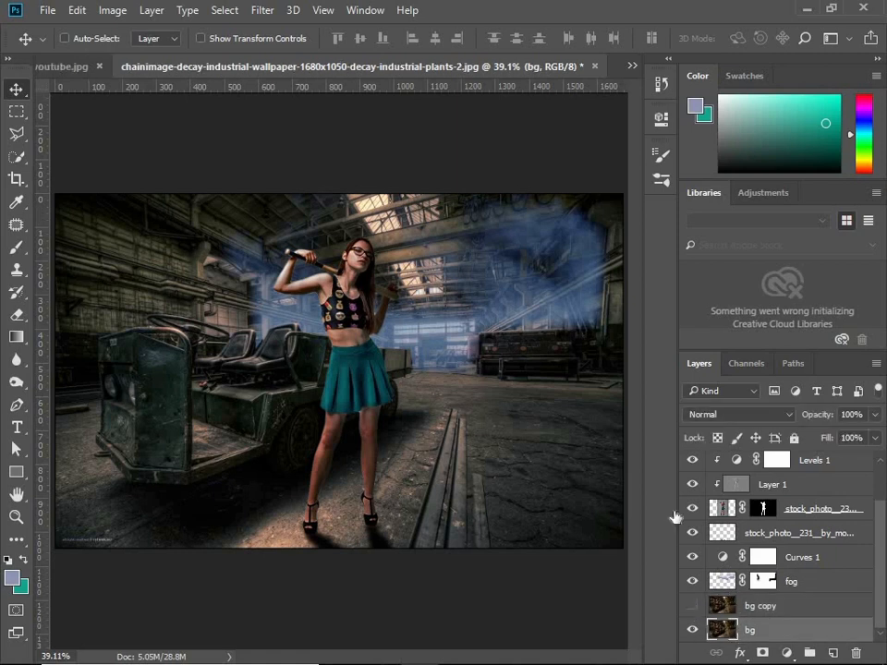
left_click(276, 11)
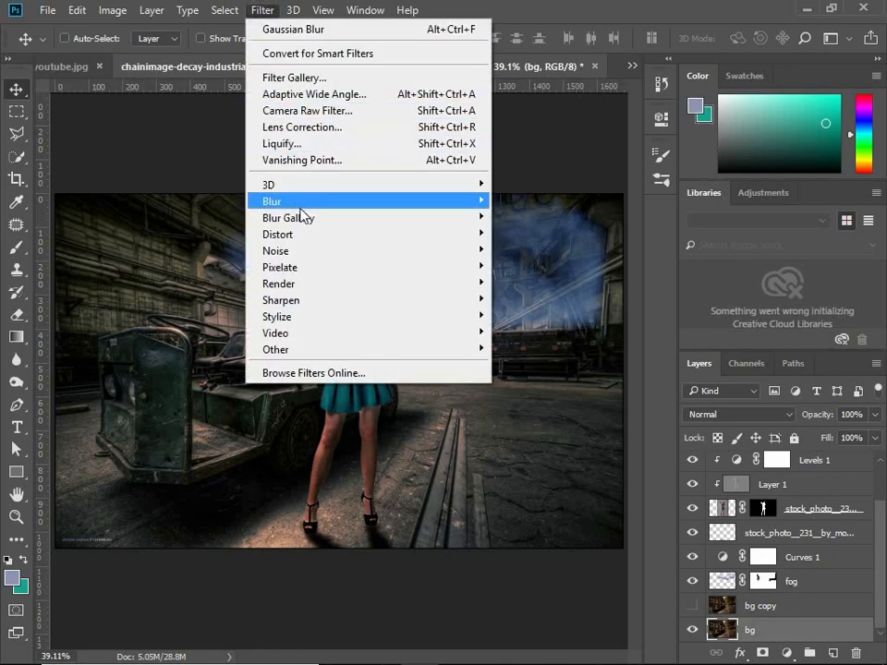
mouse_move(297, 202)
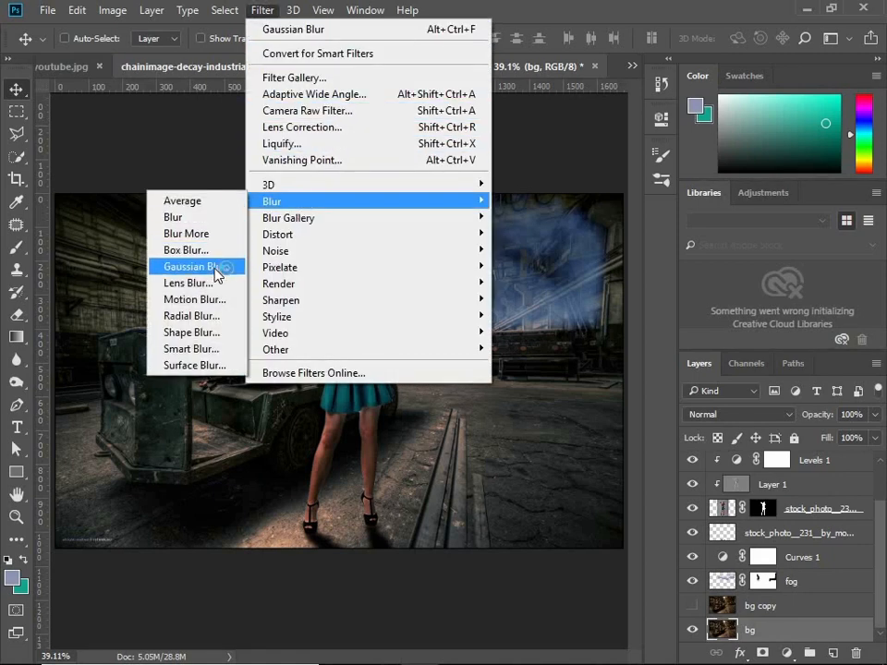
left_click(239, 268)
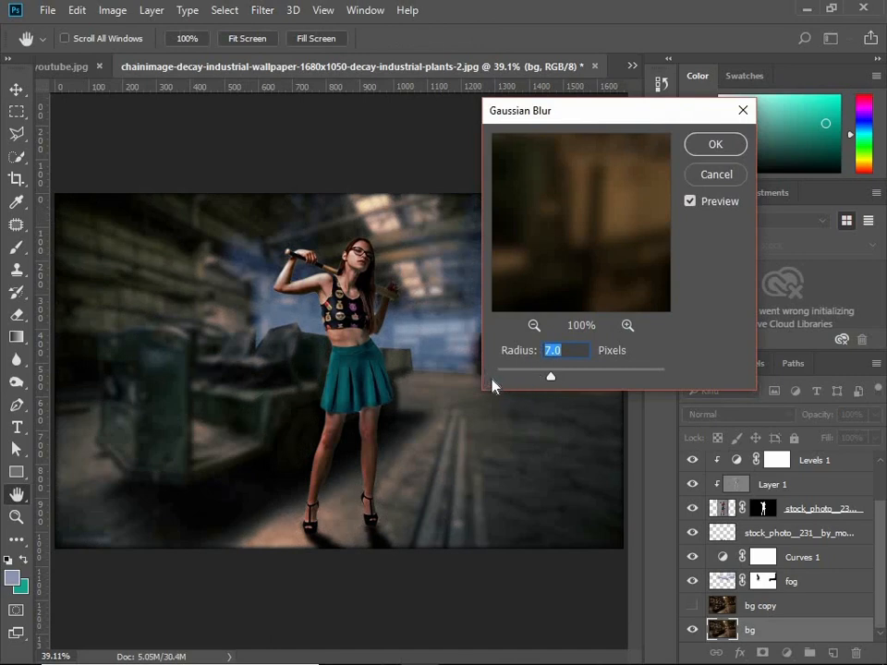
left_click_drag(557, 120, 635, 191)
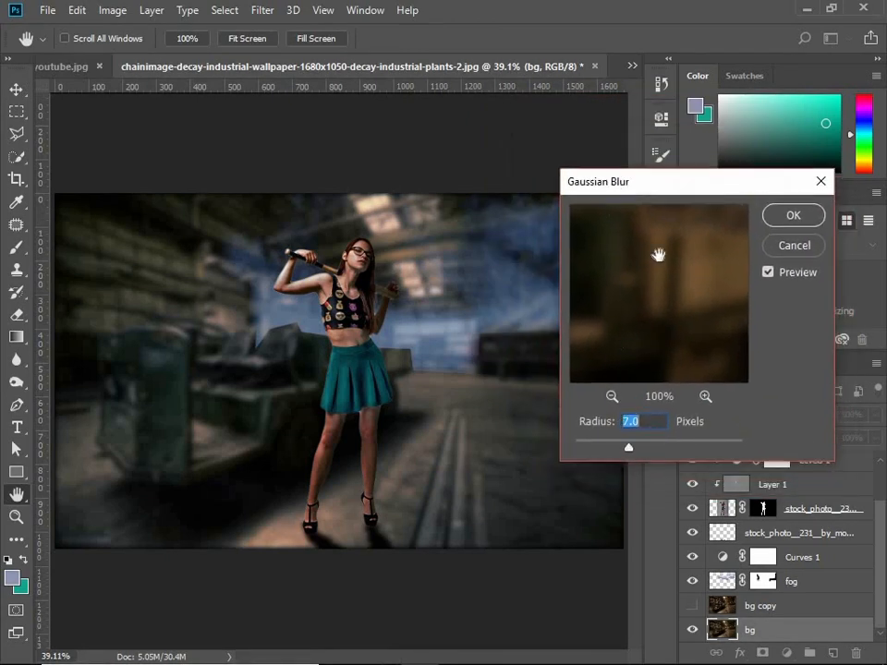
left_click(782, 216)
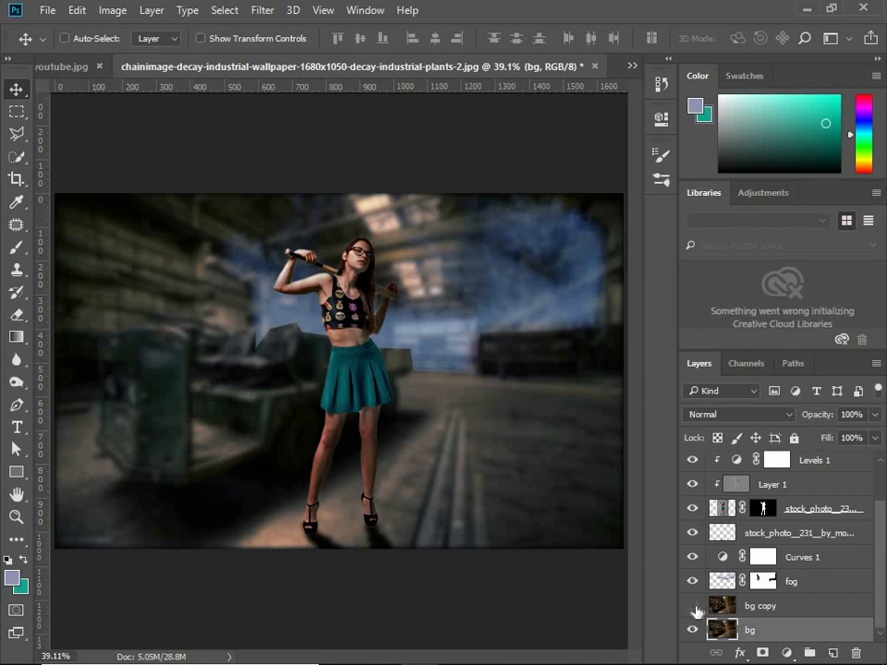
Step: Show the bg copy layer again and add a layer mask to it
left_click(692, 605)
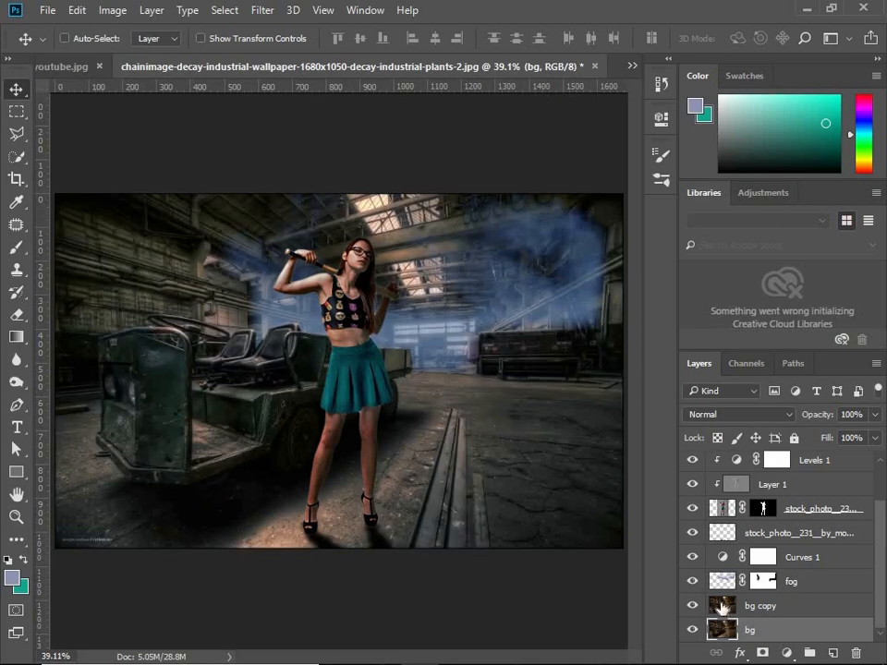
left_click(724, 607)
left_click(763, 654)
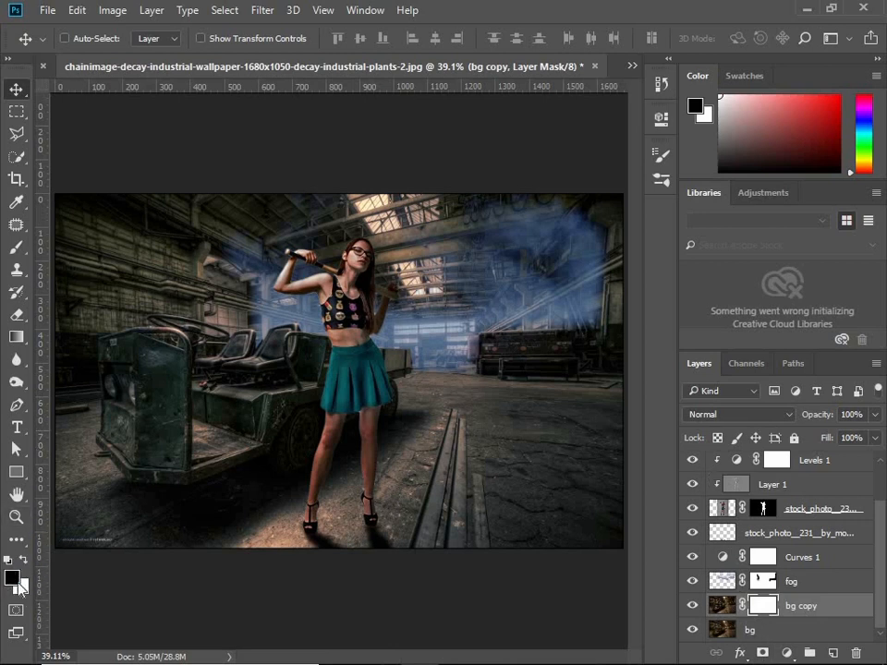
Step: Fade out the upper part of the bg copy with repeated downward black-to-transparent linear gradients on its layer mask
left_click(19, 338)
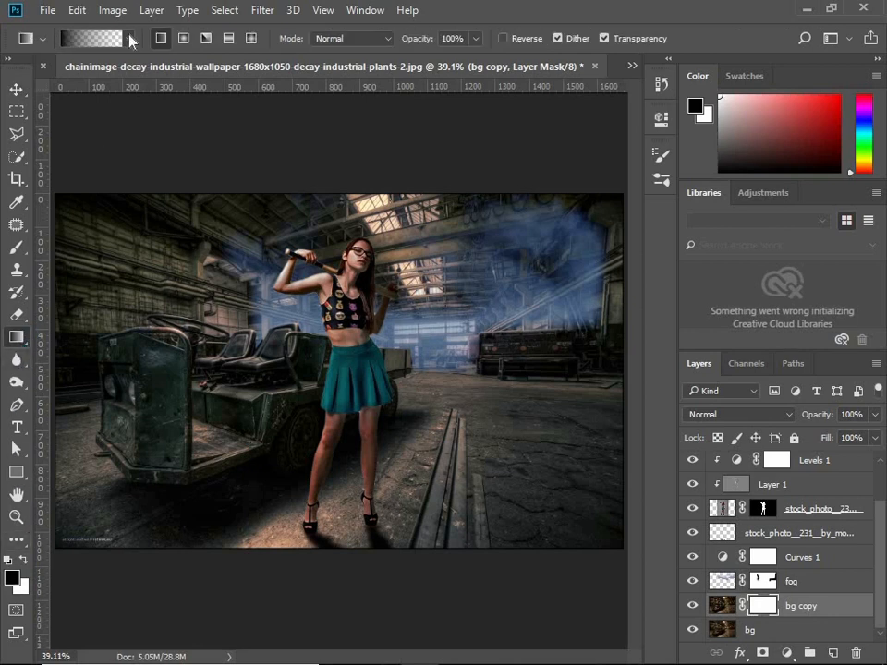
left_click(131, 40)
left_click(62, 74)
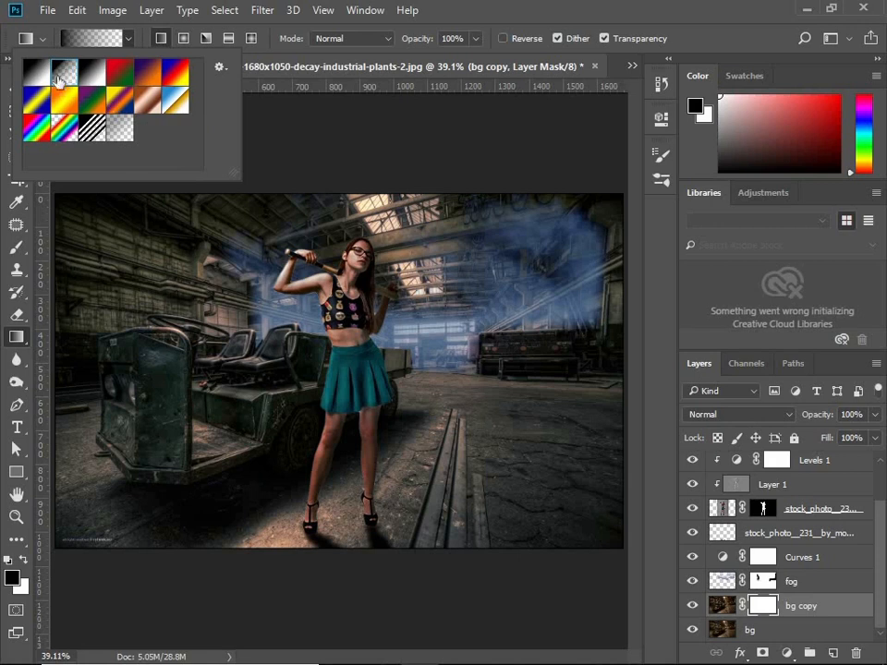
left_click(36, 72)
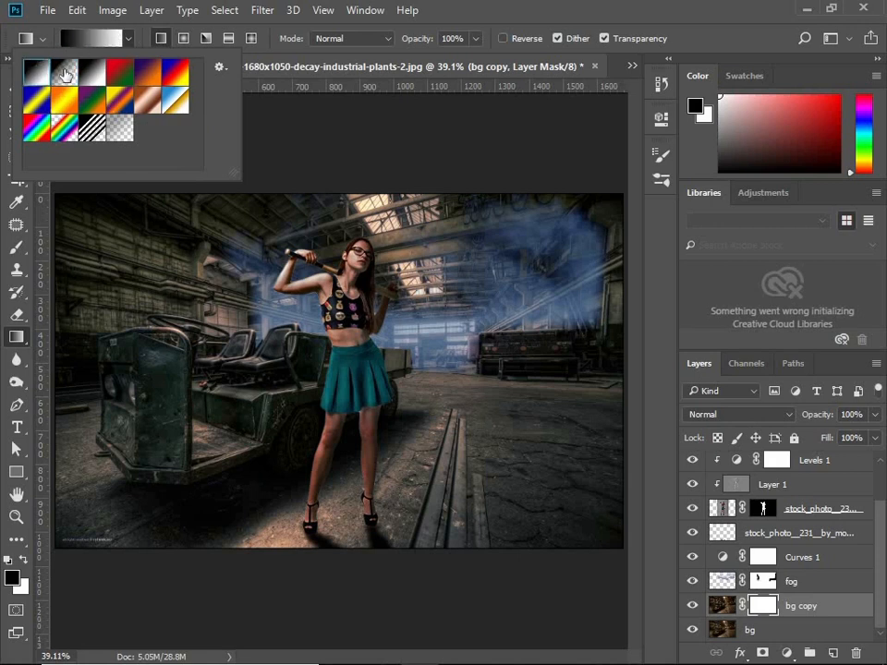
left_click(65, 74)
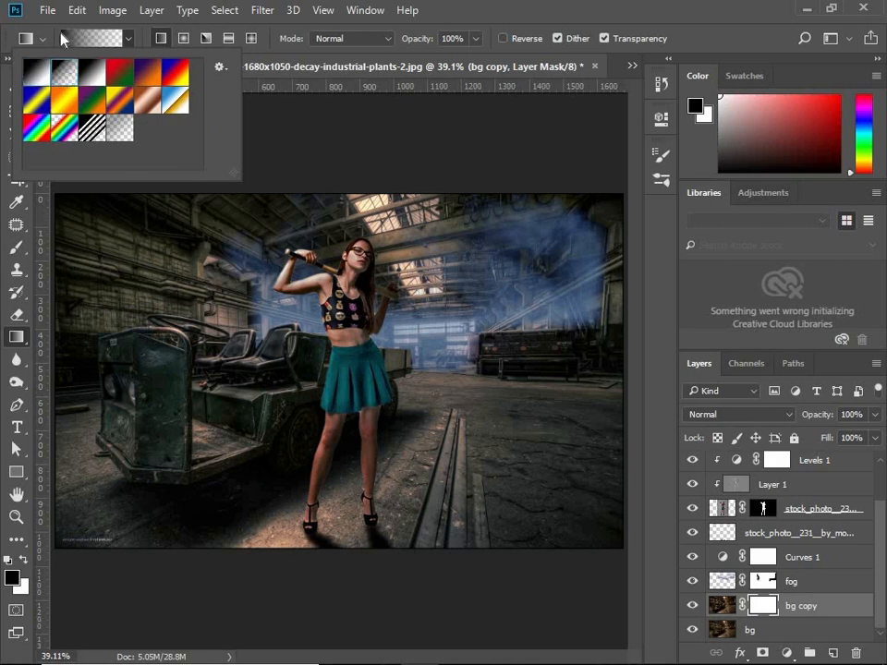
left_click(477, 10)
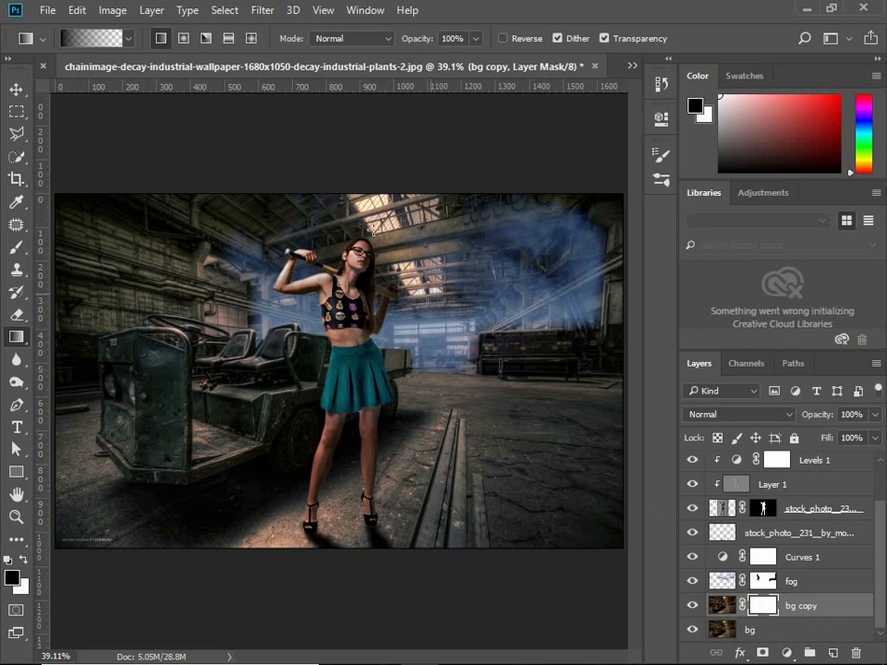
left_click_drag(352, 187, 369, 596)
left_click_drag(349, 242, 347, 491)
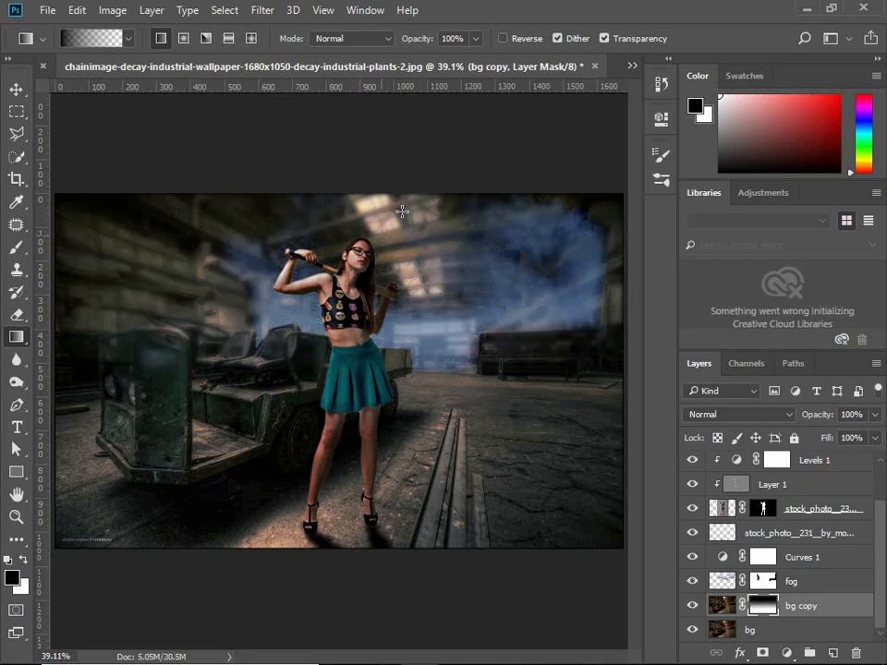
left_click_drag(413, 179, 404, 419)
left_click_drag(444, 279, 440, 545)
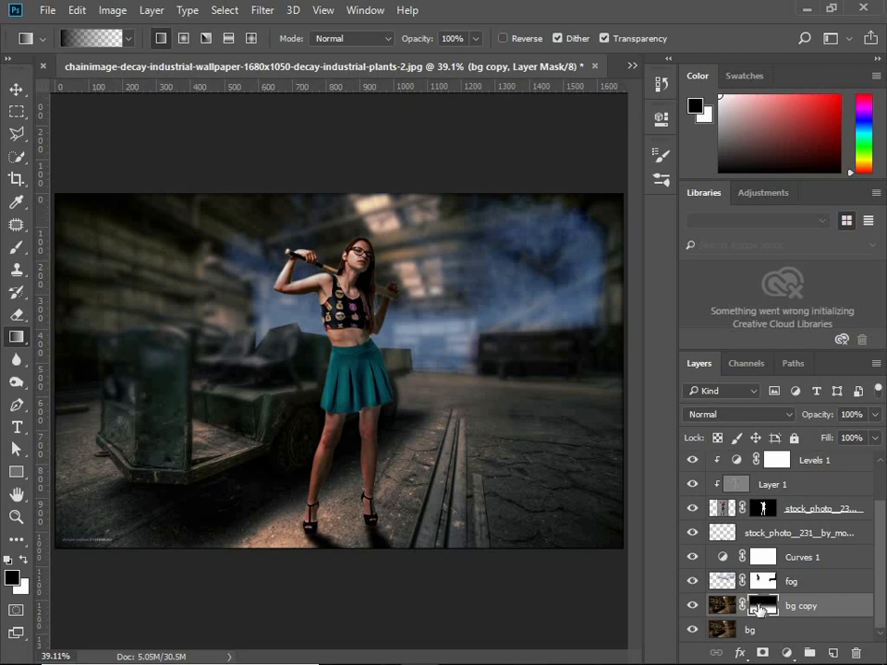
Step: Paint white on the bg copy's mask over the left wall and the truck's front, enlarging the brush to 250 pixels
left_click(15, 246)
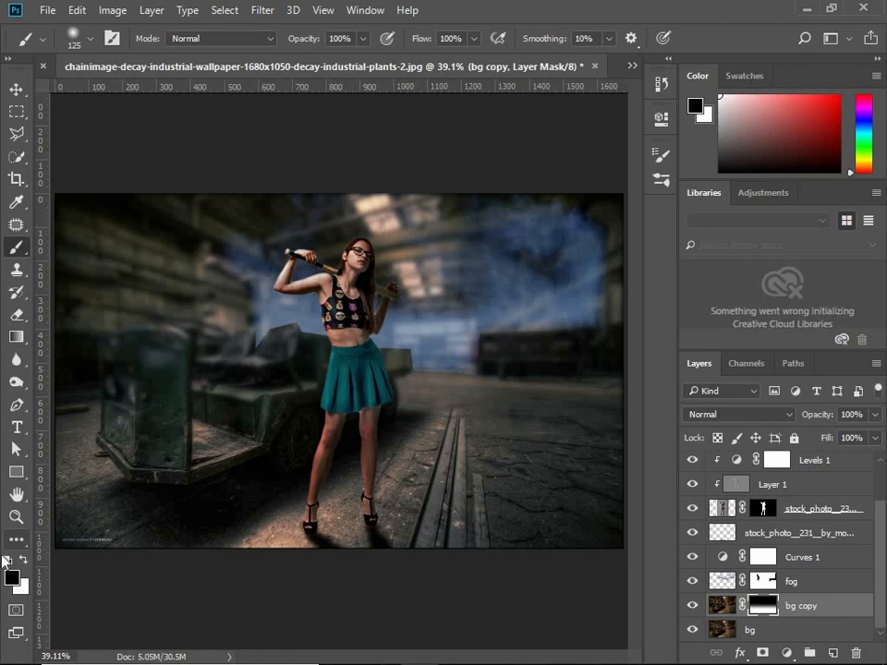
left_click(24, 562)
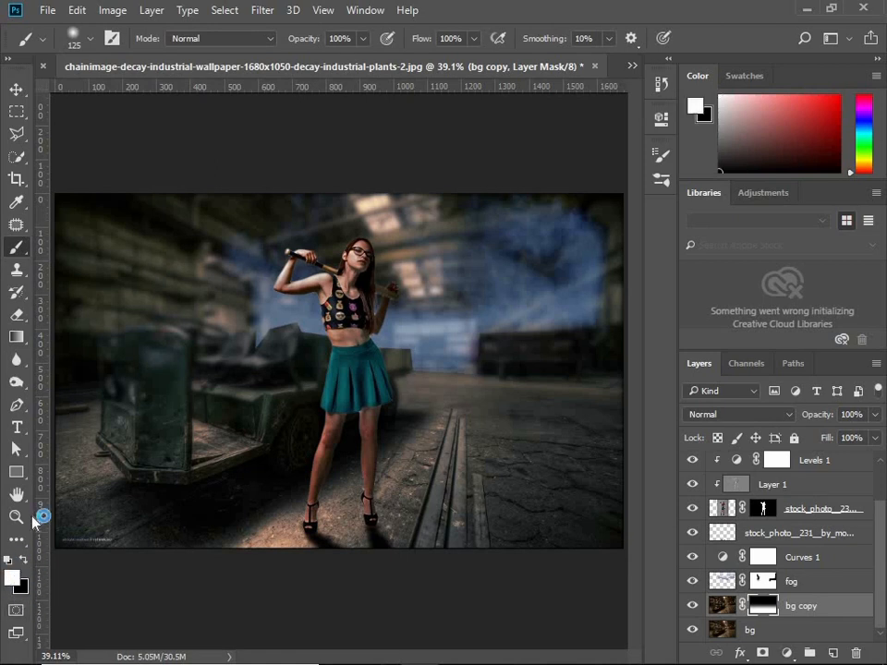
left_click(717, 606)
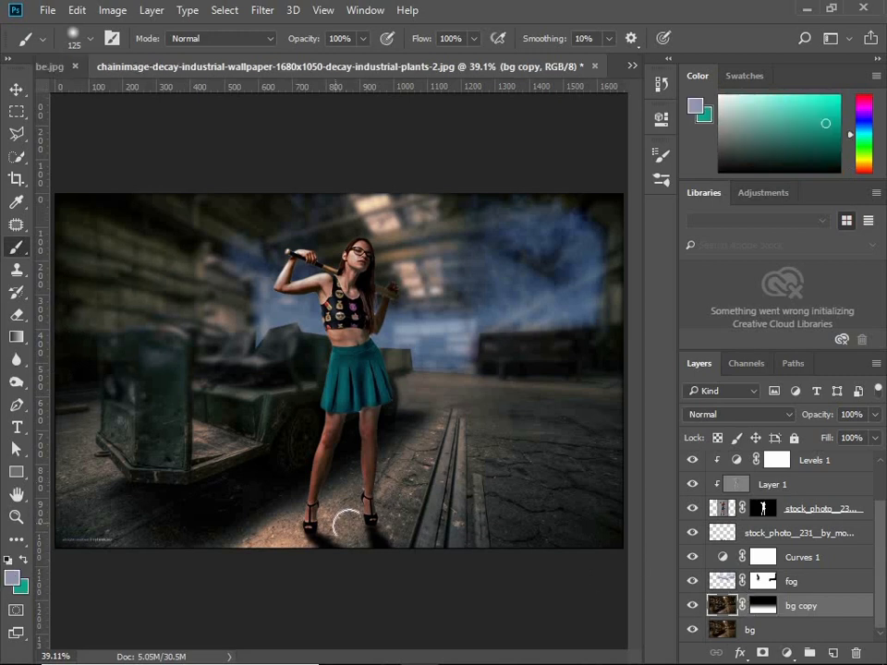
left_click(750, 613)
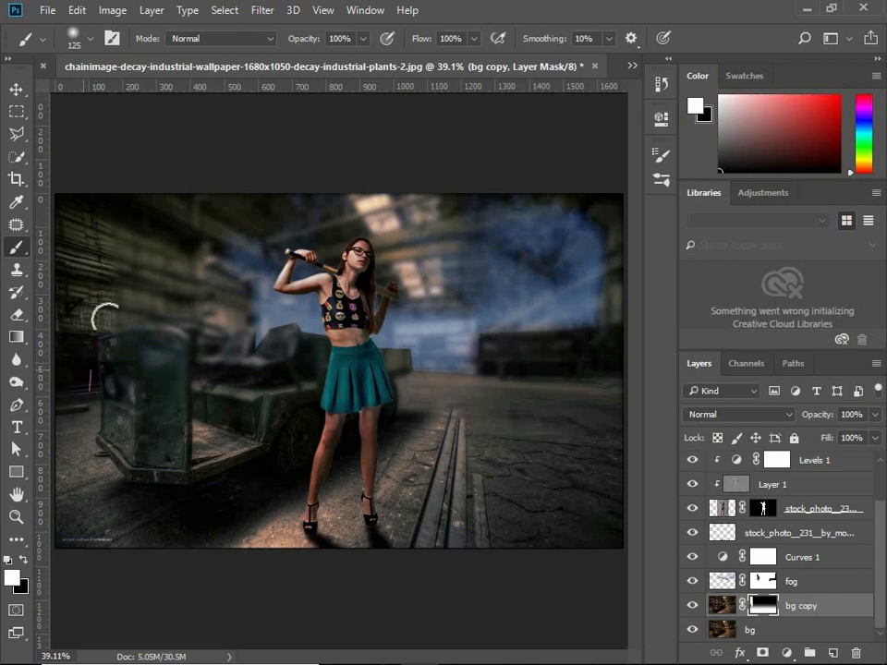
mouse_move(161, 451)
left_mouse_down()
mouse_move(191, 372)
mouse_move(172, 335)
mouse_move(127, 292)
mouse_move(129, 238)
mouse_move(138, 307)
mouse_move(158, 263)
left_mouse_up()
key("bracketright")
key("bracketright")
key("bracketright")
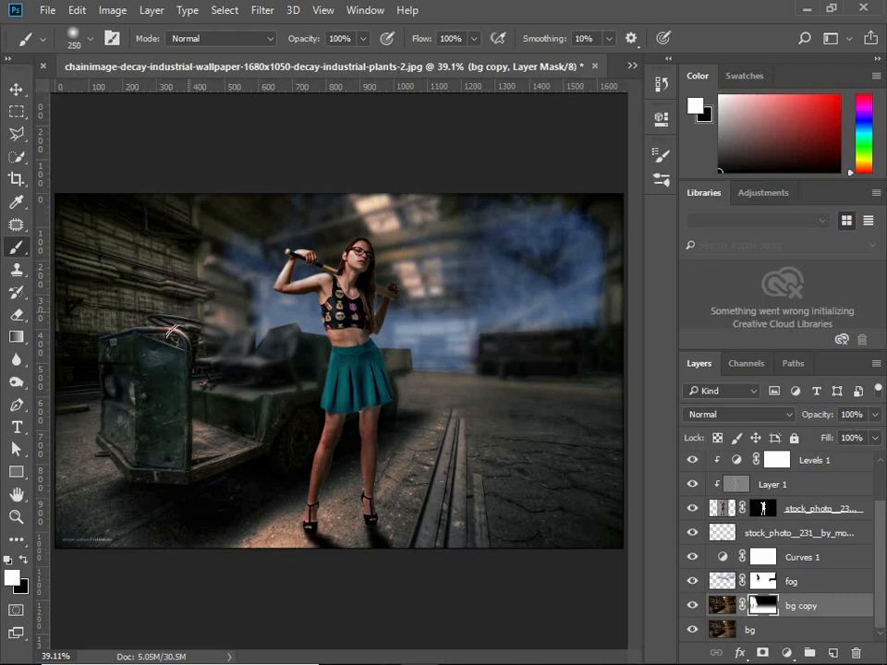
Step: Shrink the brush to 90 pixels and paint white on the bg copy's mask over the truck's seats and cargo bed
key("bracketleft")
key("bracketleft")
key("bracketleft")
key("bracketleft")
key("bracketleft")
key("bracketleft")
mouse_move(233, 370)
left_mouse_down()
mouse_move(286, 338)
mouse_move(274, 341)
mouse_move(303, 355)
mouse_move(326, 352)
mouse_move(312, 404)
mouse_move(332, 369)
mouse_move(376, 361)
mouse_move(381, 404)
mouse_move(385, 366)
left_mouse_up()
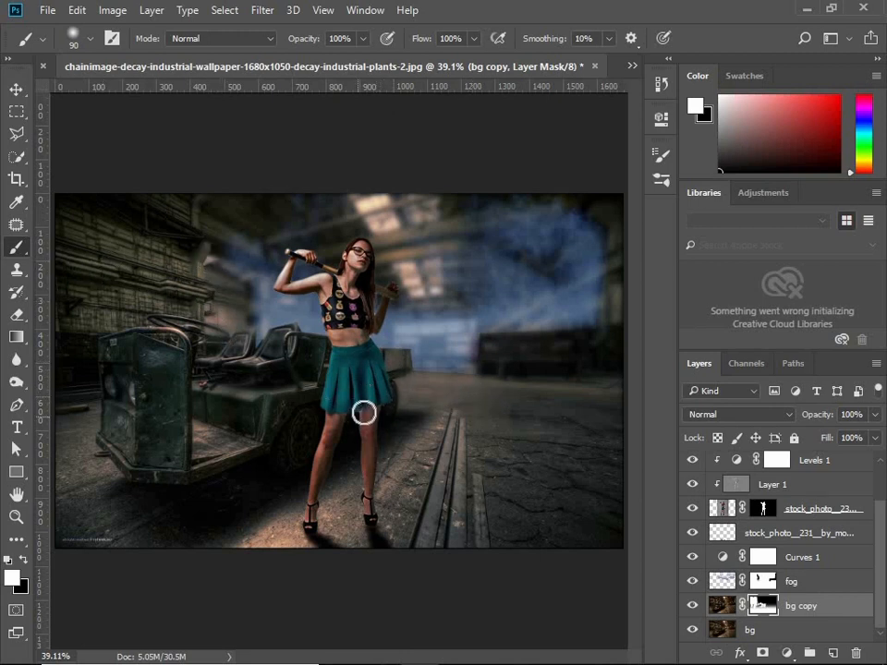
Step: Compare the scene with the bg copy layer hidden and shown, and leave the bg copy layer selected
left_click(693, 606)
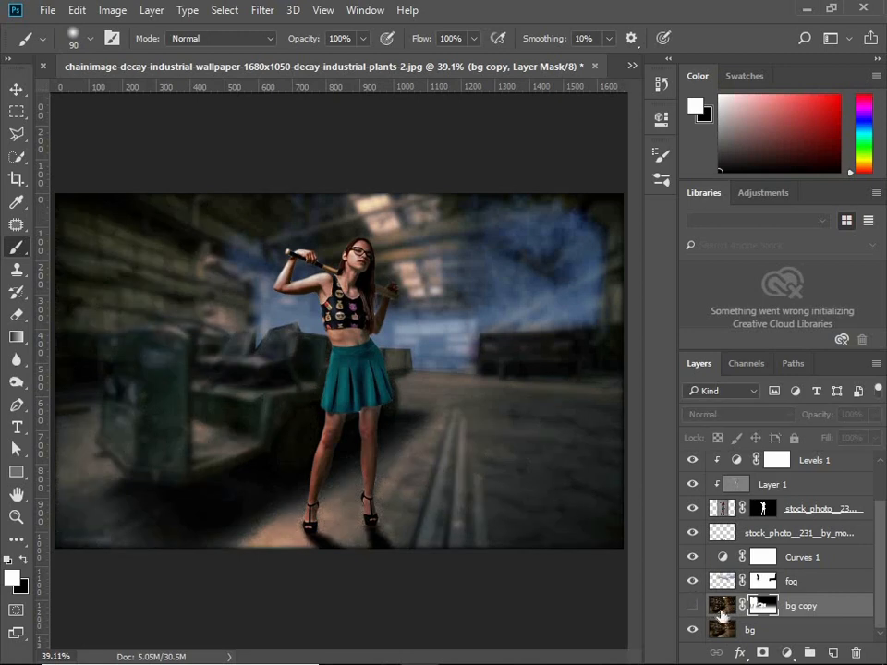
left_click(723, 630)
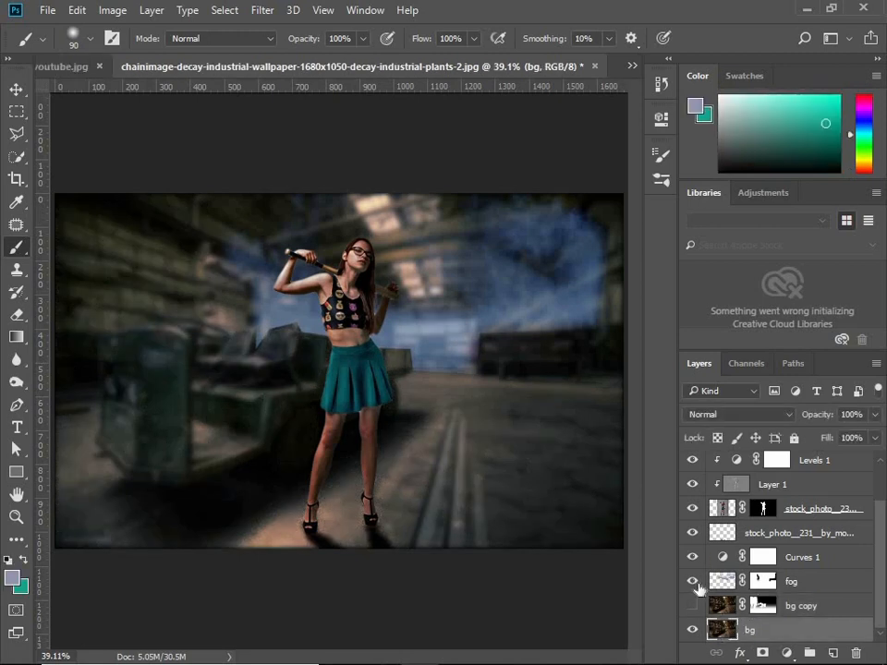
left_click(693, 606)
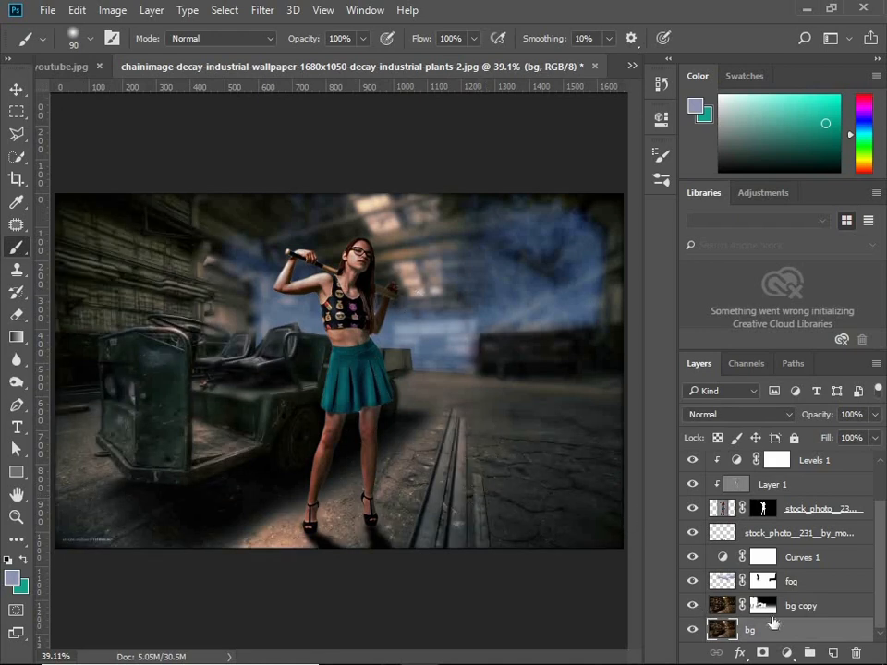
left_click(763, 606)
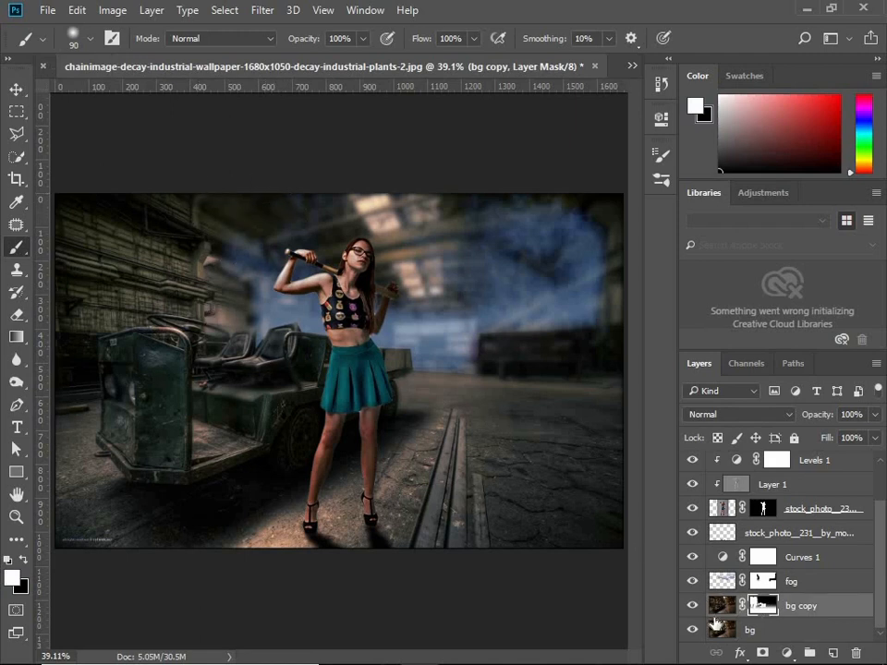
left_click(803, 610)
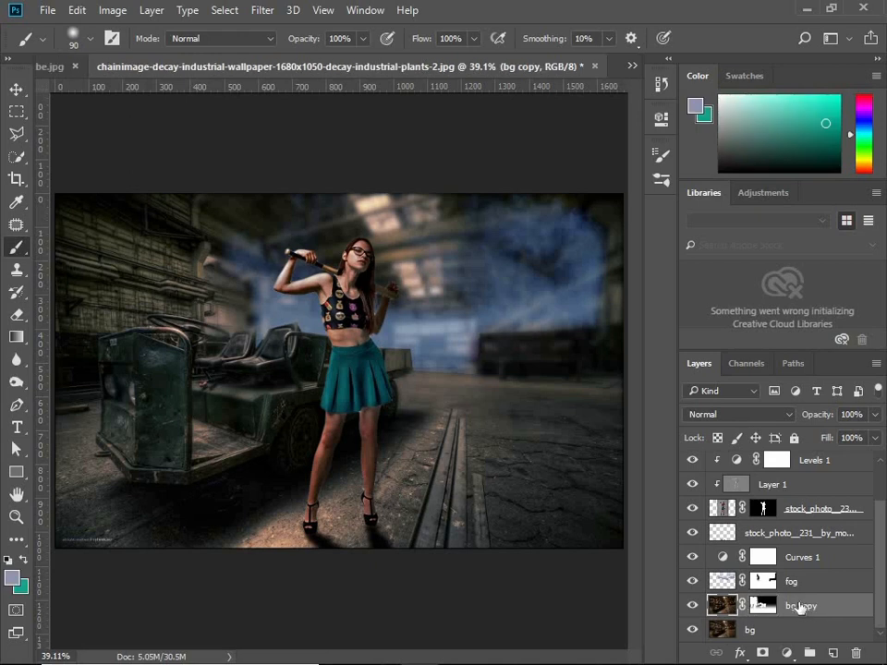
Step: Rename the bg copy layer "bg not blurred" and inspect its masked area by hiding and reshowing the bg layer
double_click(800, 606)
key("BackSpace")
key("Return")
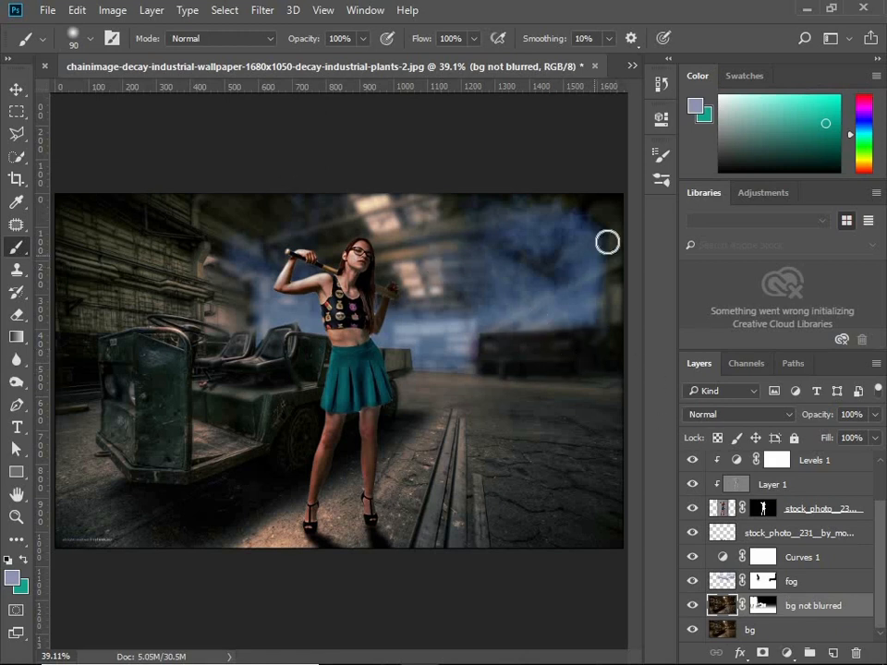
left_click(693, 629)
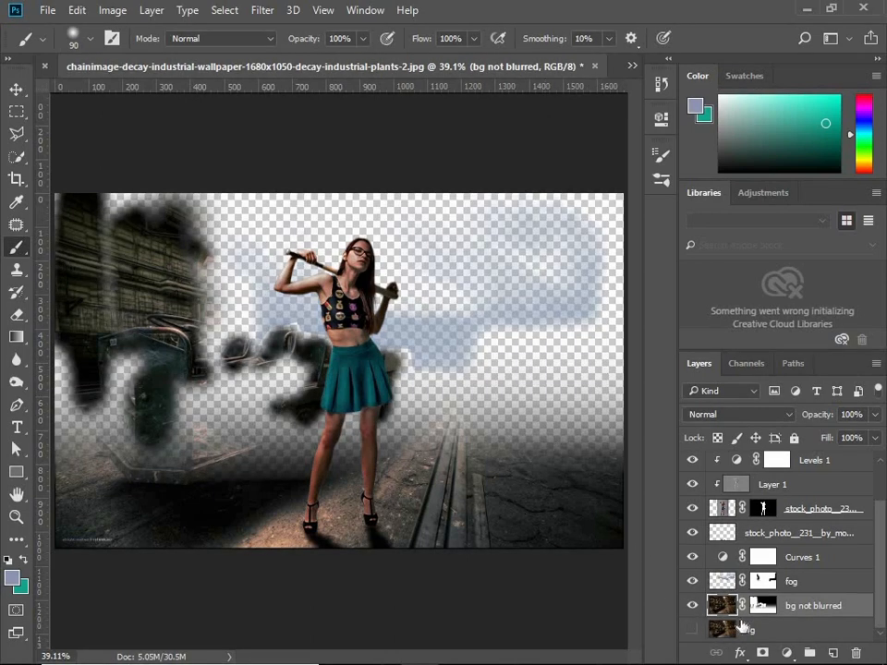
left_click(696, 630)
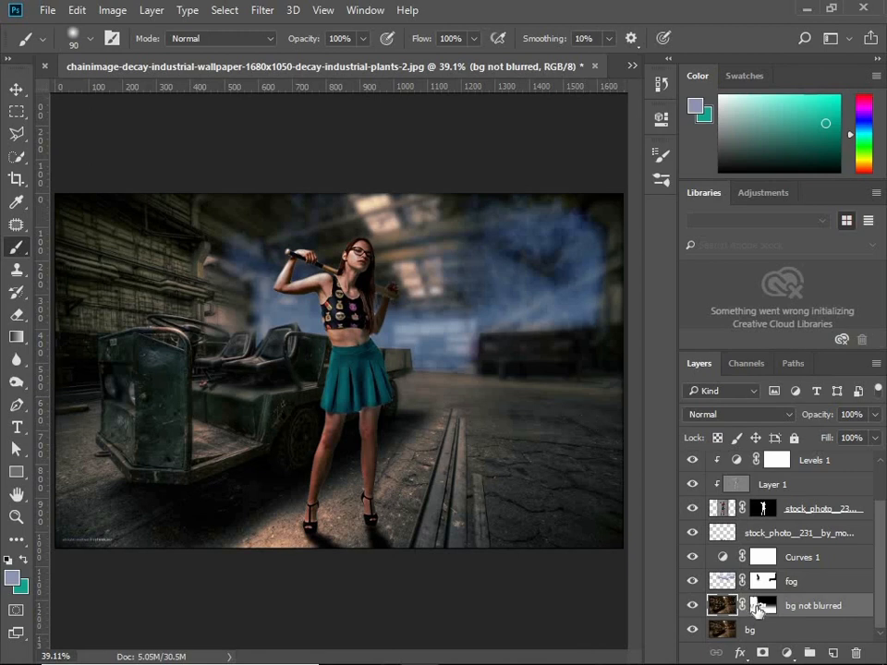
Step: Paint white on the bg not blurred layer's mask over the truck's headlights and the floor beside its front
left_click(758, 606)
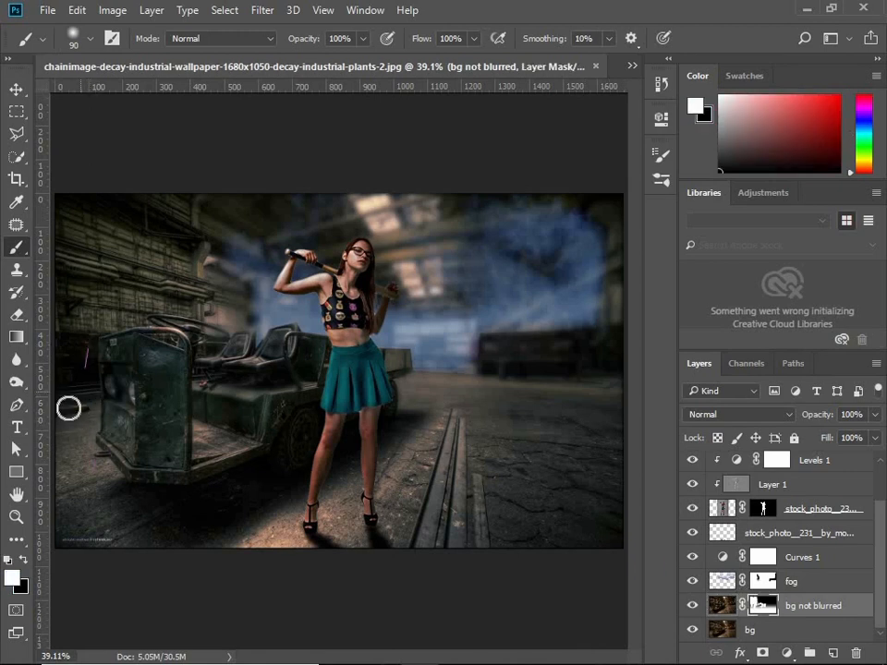
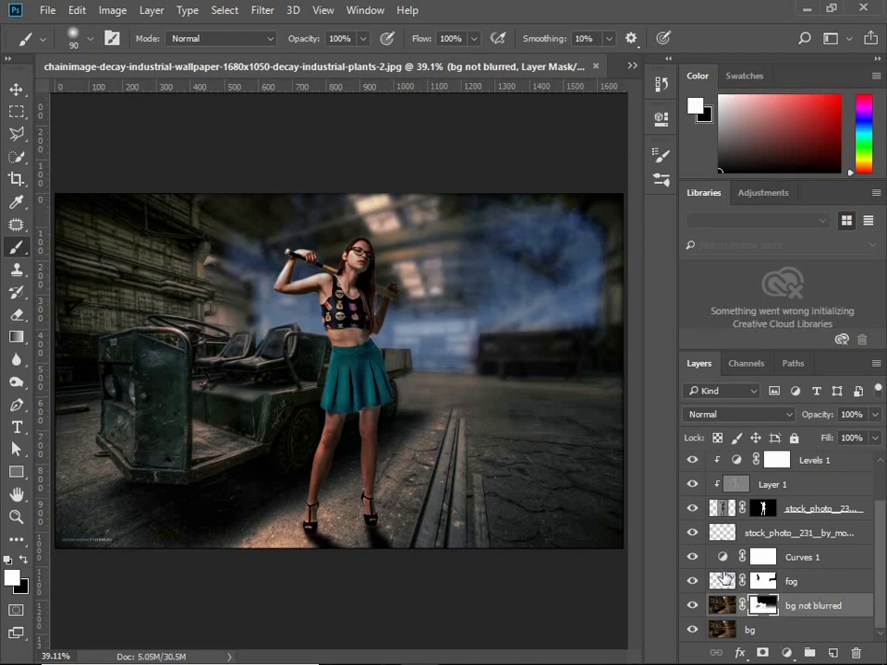
left_click(722, 607)
left_click(731, 632)
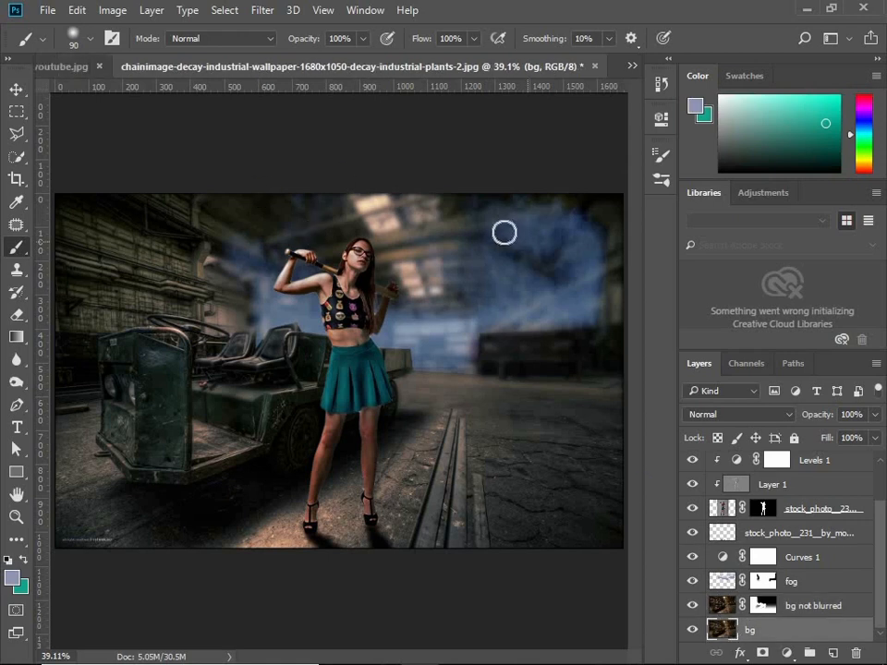
left_click(794, 605)
scroll(882, 490, "up", 2)
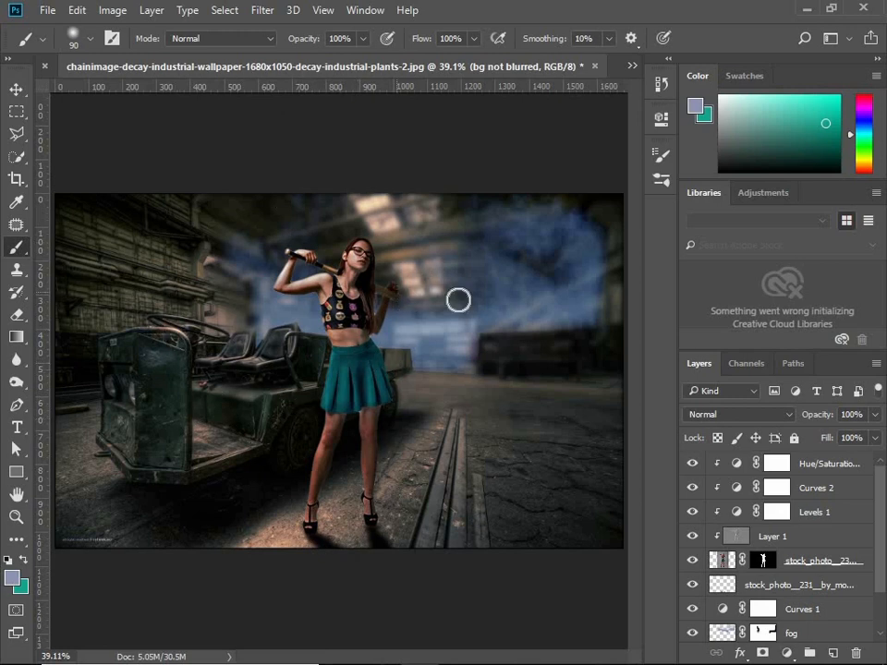
Step: Add a new layer above Hue/Saturation 1 in Multiply mode and set the foreground to dark blue-grey #42444e
left_click(801, 468)
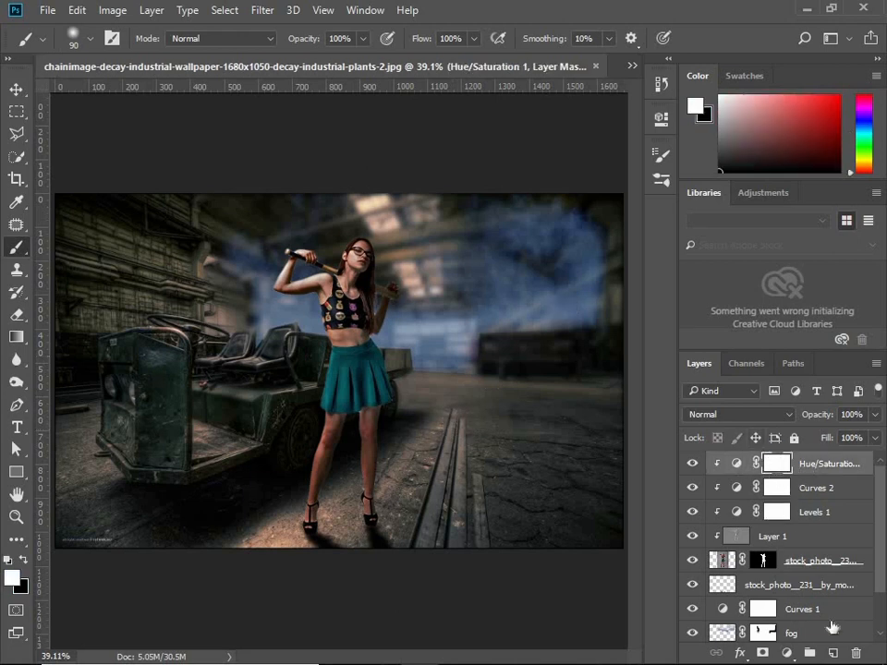
left_click(832, 653)
left_click(729, 414)
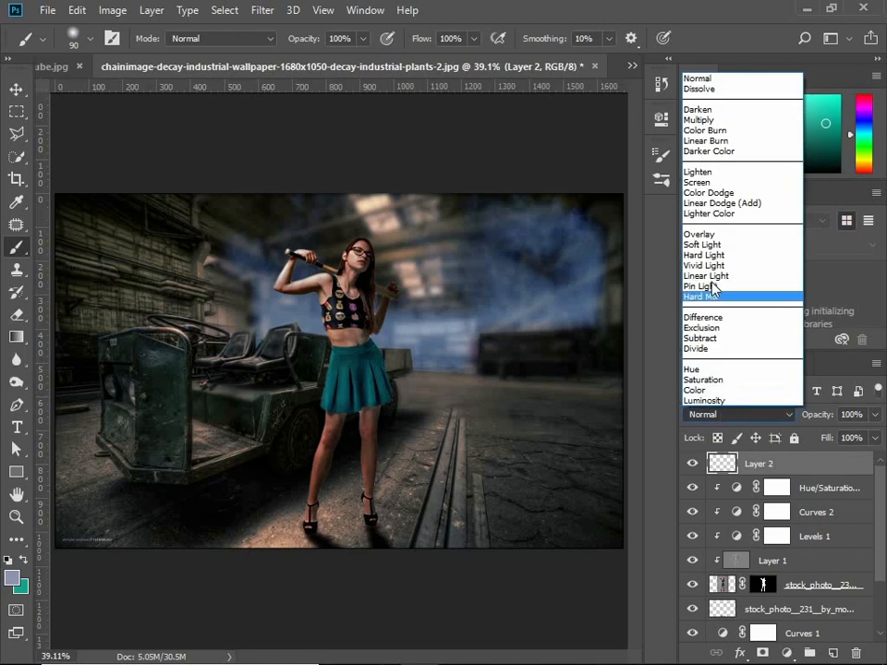
left_click(698, 120)
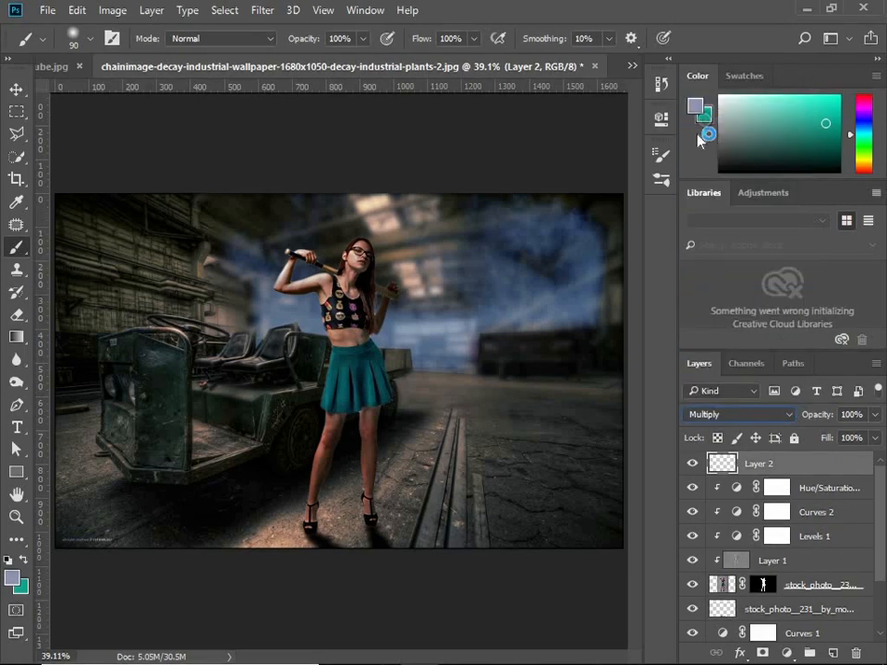
left_click(12, 578)
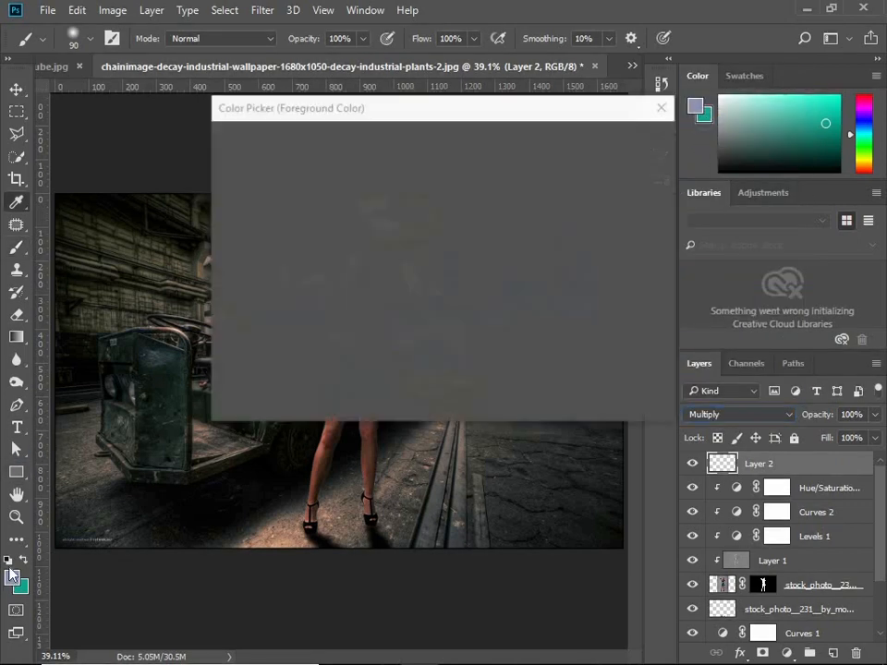
mouse_move(269, 307)
left_mouse_down()
mouse_move(259, 314)
mouse_move(256, 303)
left_mouse_up()
left_click(585, 142)
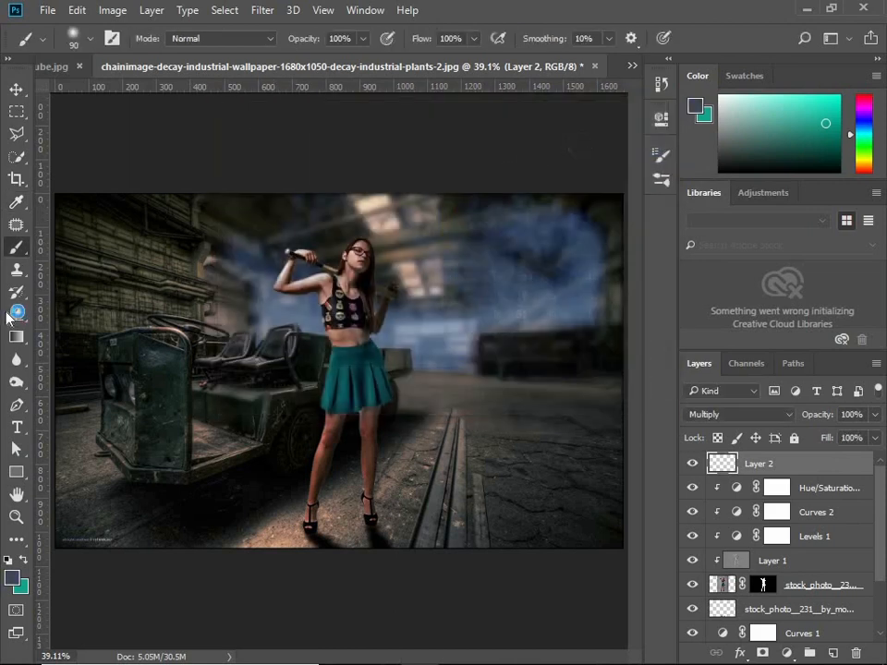
Step: Darken the scene's lower right with two foreground-to-transparent linear gradients drawn from outside the canvas corner toward the model
left_click(14, 338)
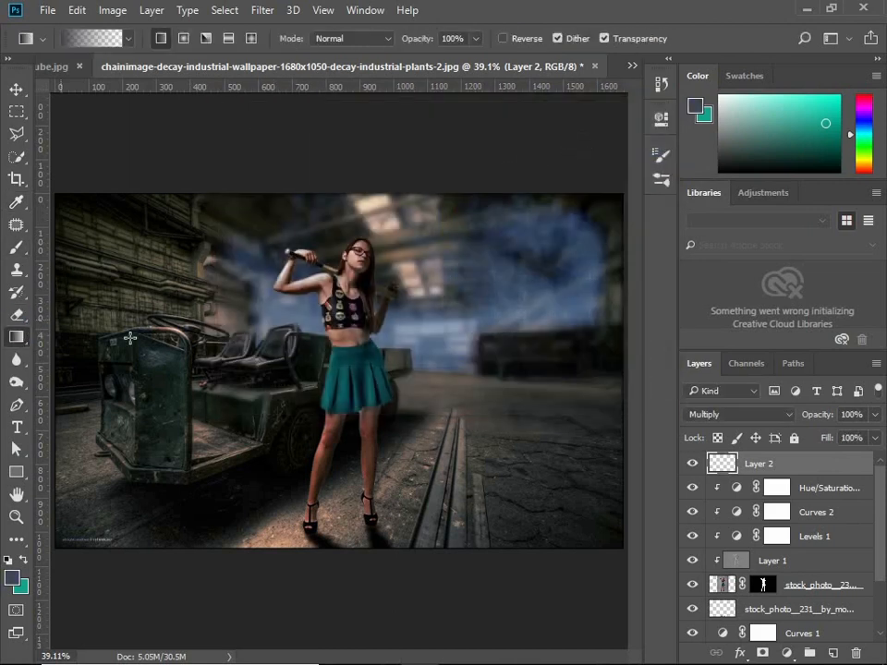
left_click(17, 517)
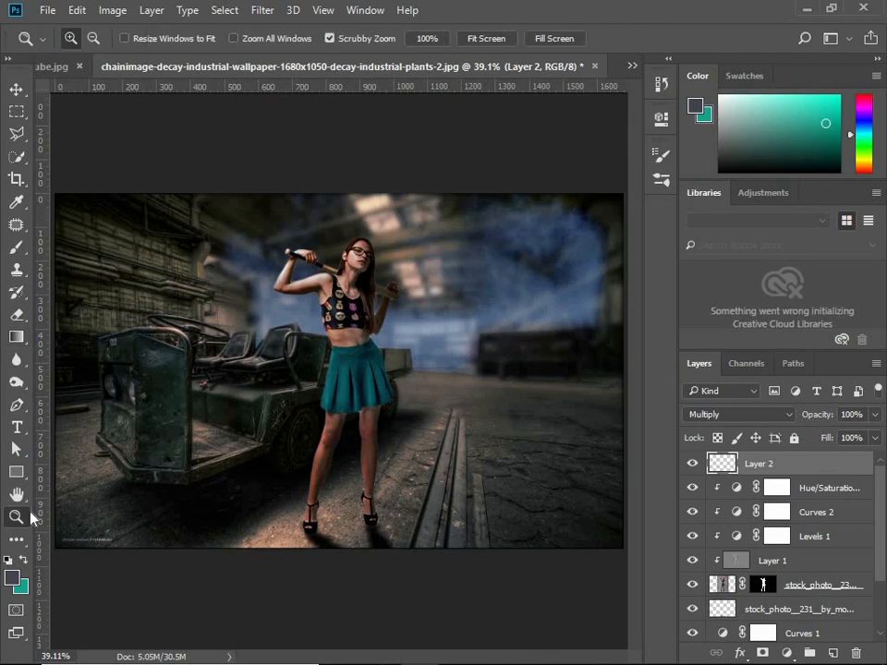
left_click(303, 438)
left_click(303, 438)
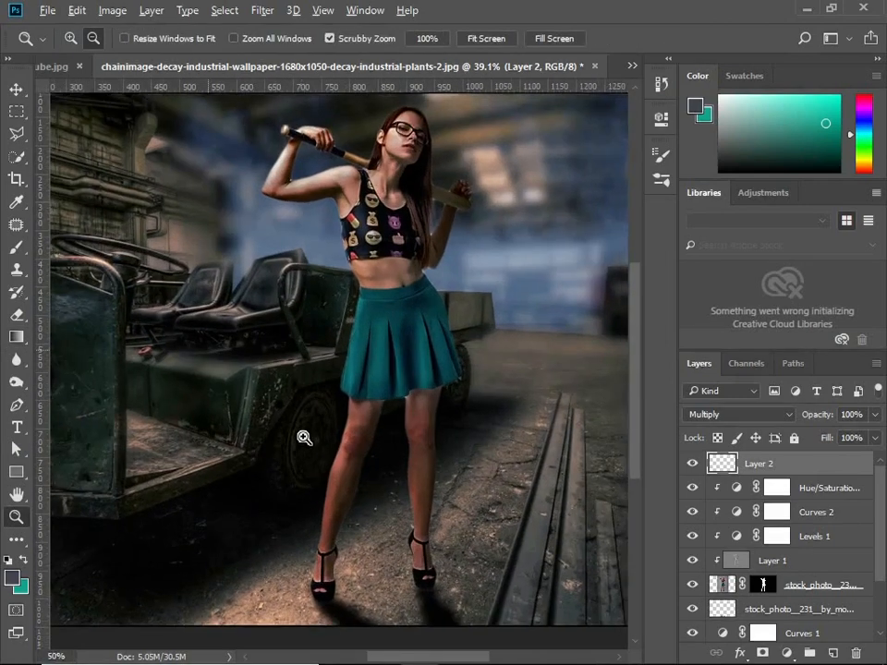
left_click(304, 436, "alt")
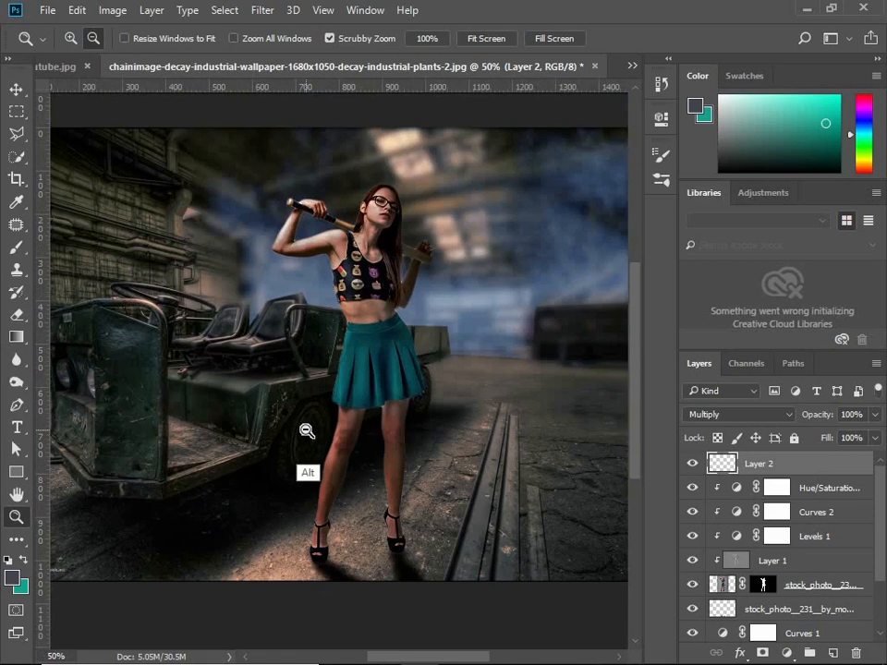
left_click(307, 431, "alt")
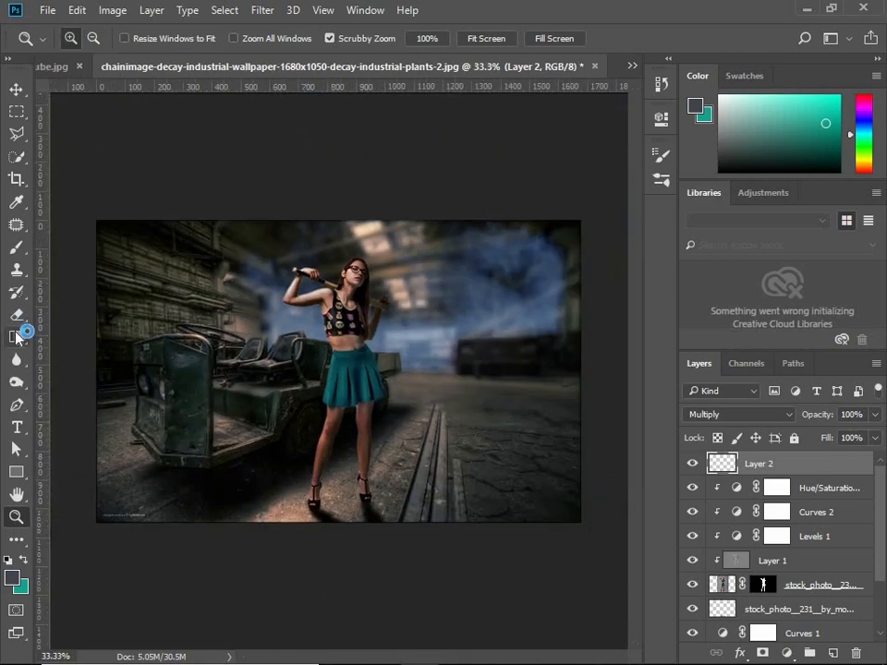
left_click(16, 336)
left_click_drag(611, 498, 341, 412)
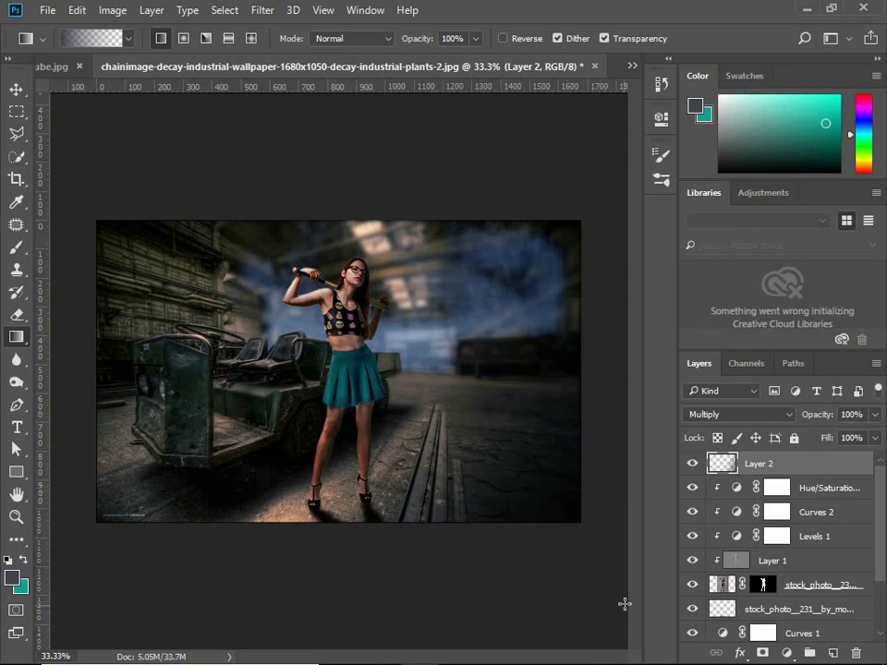
left_click_drag(587, 561, 441, 426)
left_click(16, 89)
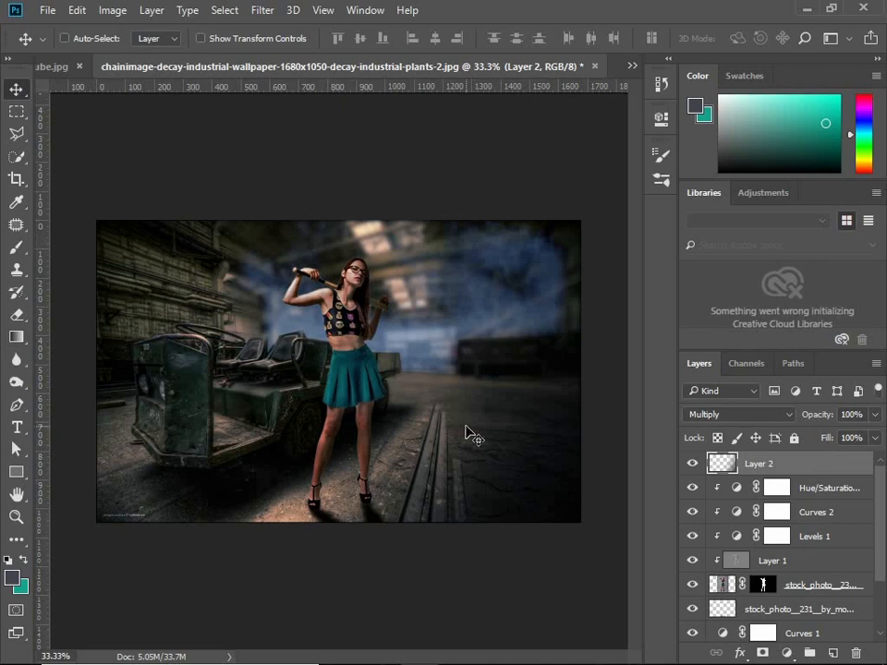
Step: Add another new layer in Overlay mode and set the foreground to light peach #f1c6aa, sampled from the lit floor and lightened
left_click(834, 653)
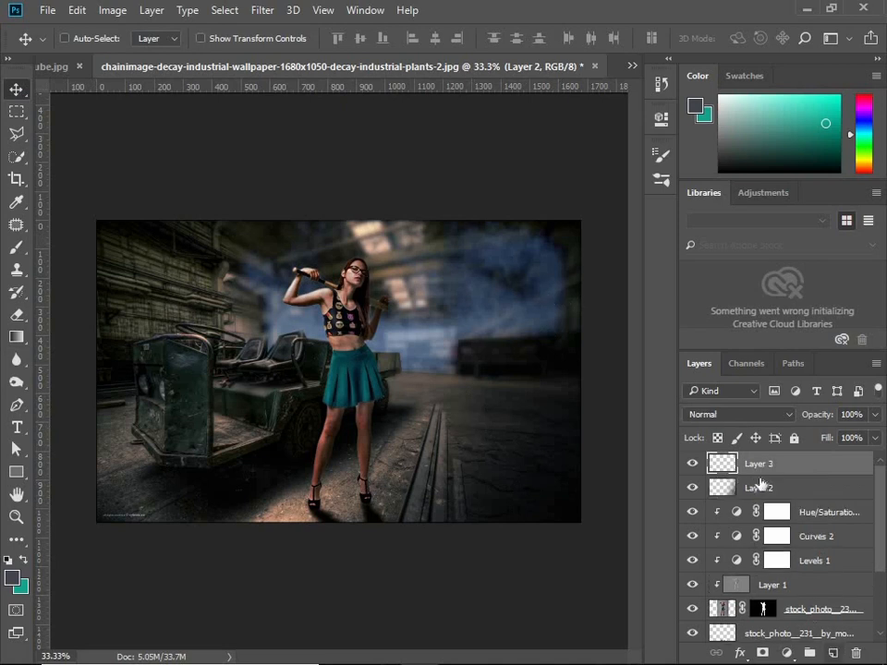
left_click(733, 415)
left_click(710, 240)
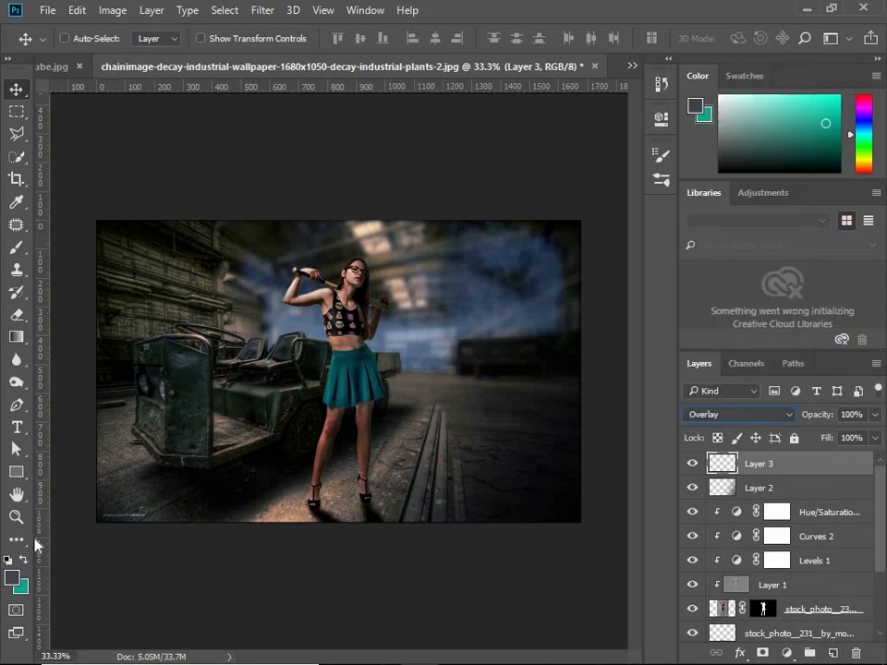
left_click(16, 582)
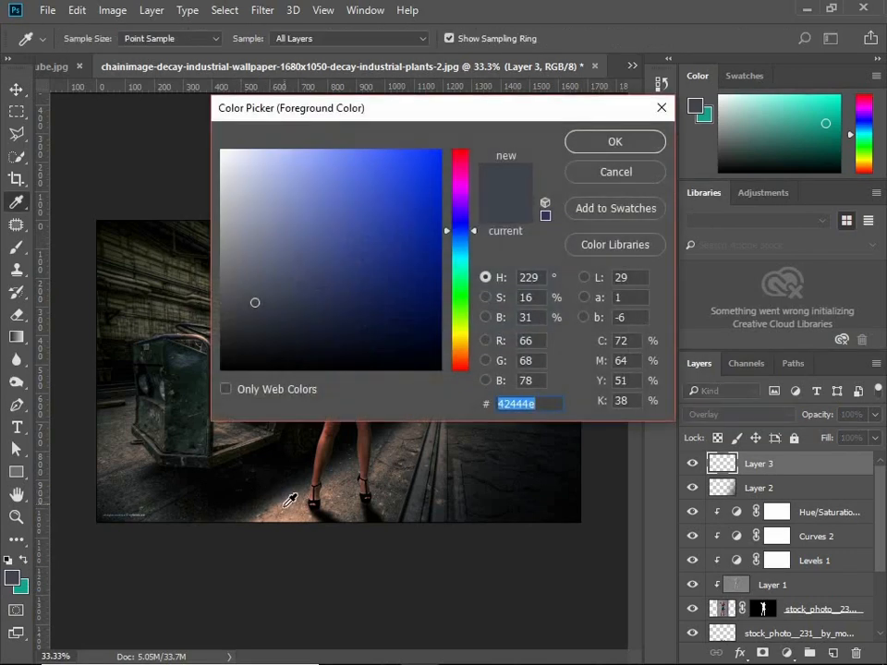
left_click(281, 508)
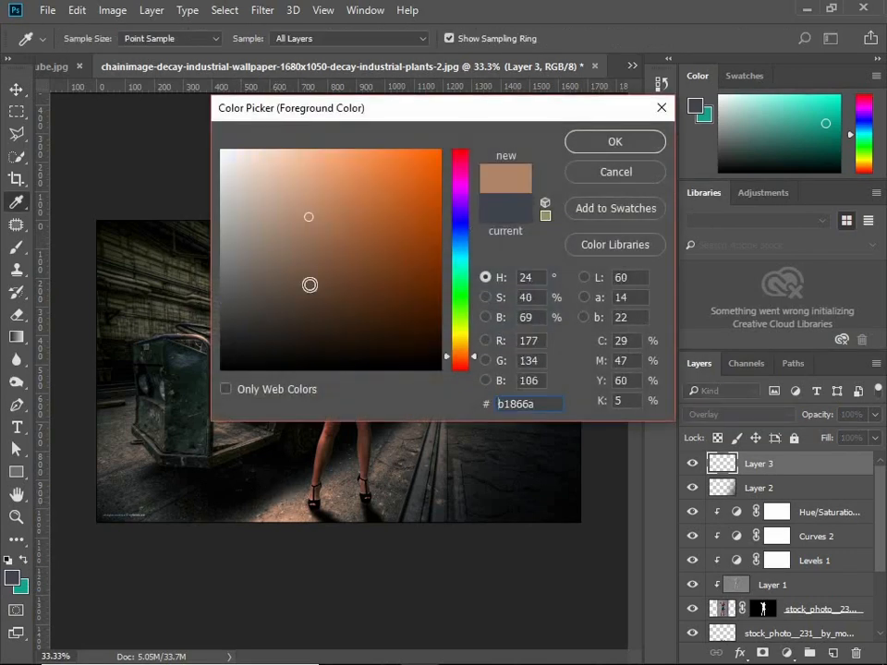
left_click_drag(300, 211, 286, 162)
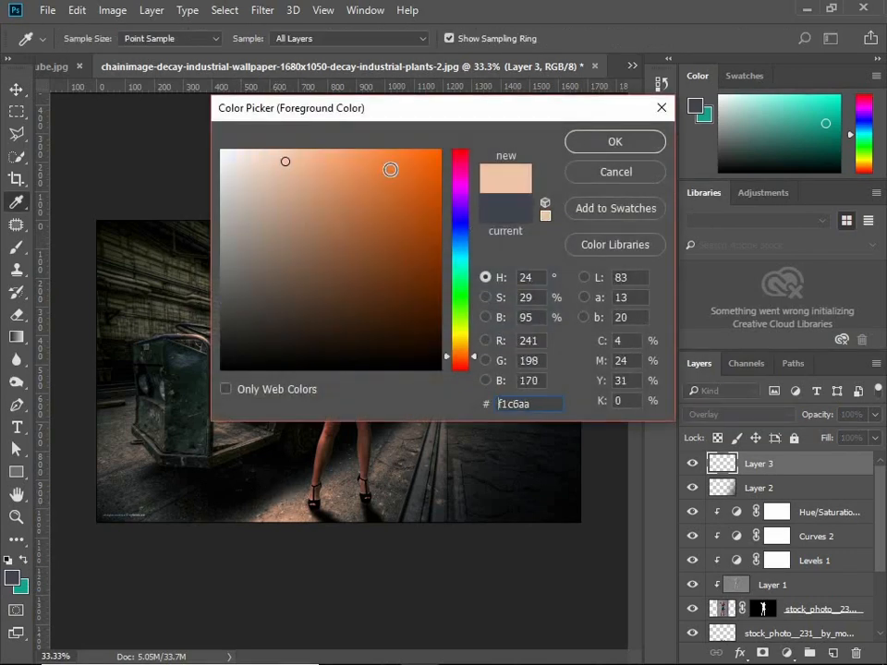
left_click(598, 143)
Step: Draw a peach-to-transparent linear gradient from beyond the scene's upper-left corner to the model and lower the layer's opacity to 75%
left_click(16, 337)
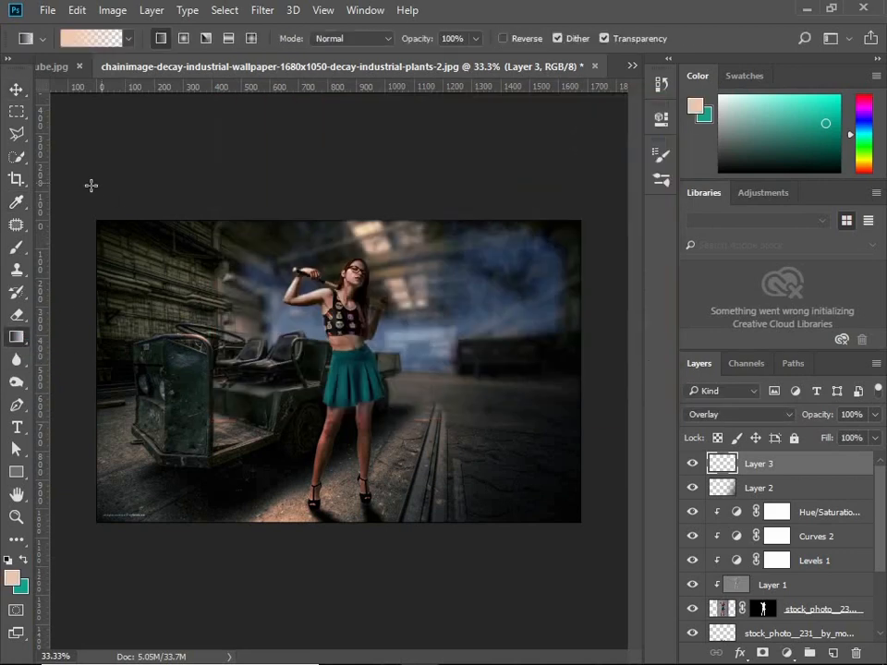
left_click_drag(61, 163, 351, 379)
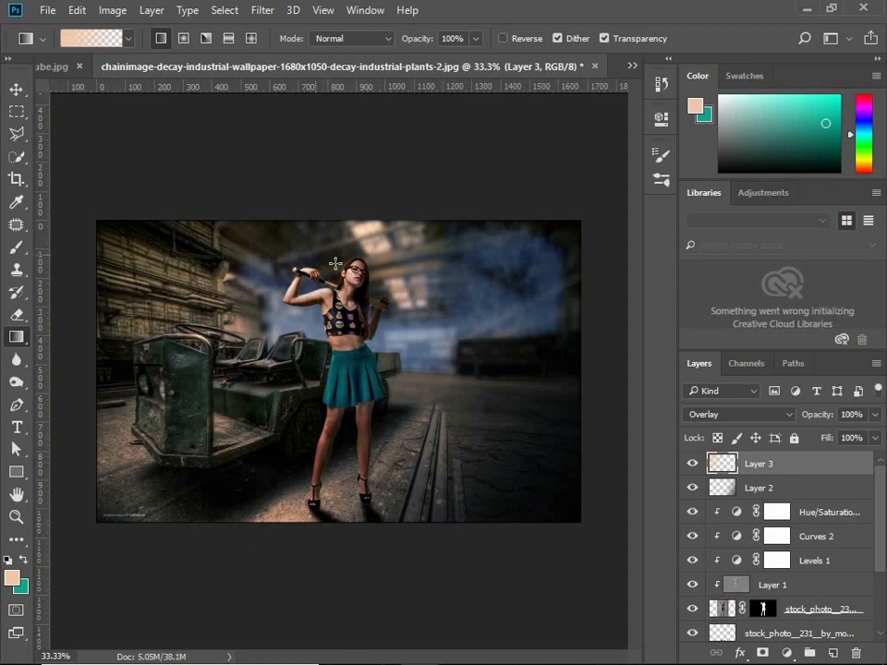
left_click(16, 90)
left_click(875, 415)
left_click_drag(878, 438, 858, 441)
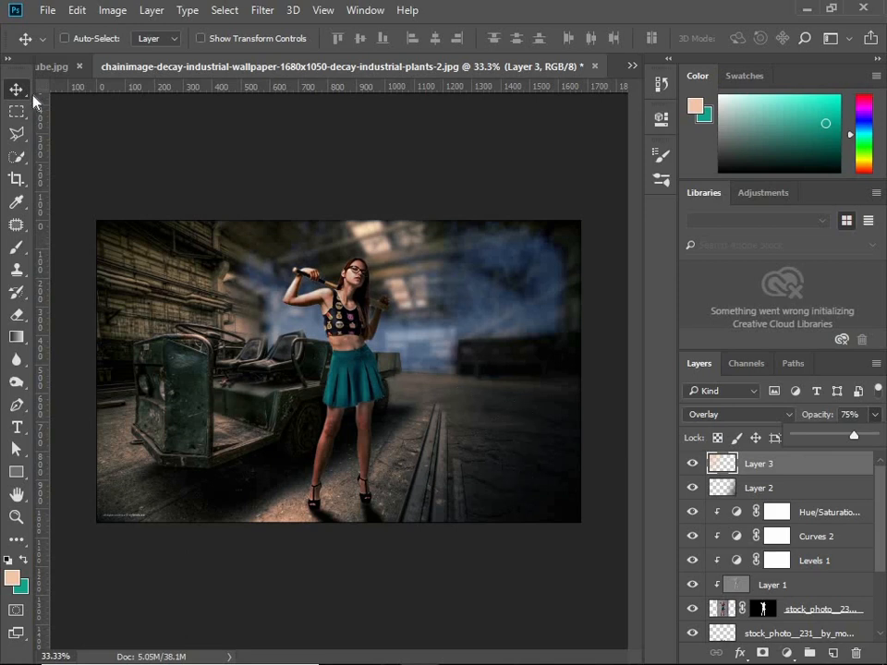
left_click(793, 477)
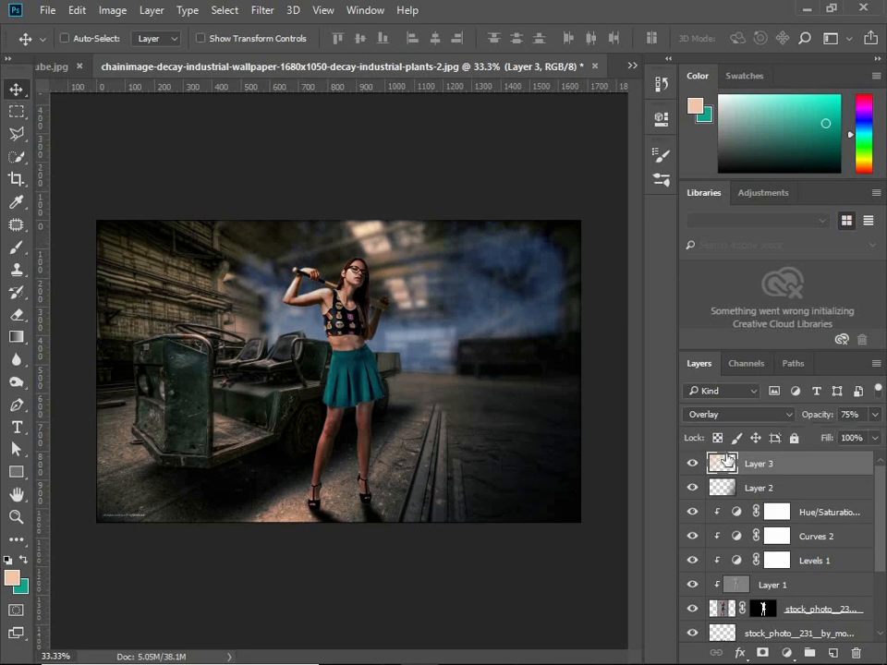
Step: Add a new layer on top and stamp peach dust particles over the scene with the 1500-pixel particle brush
left_click(834, 654)
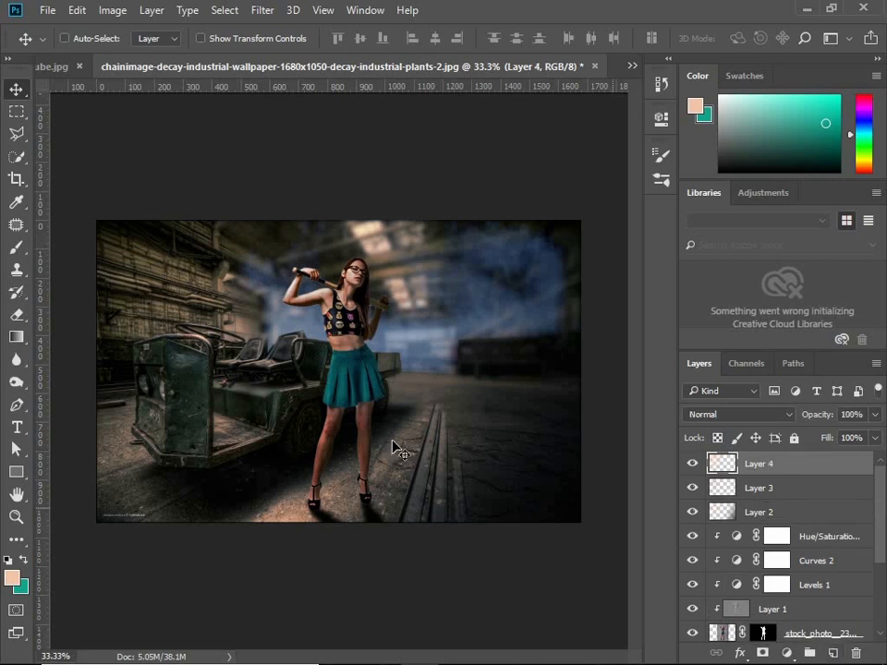
left_click(18, 248)
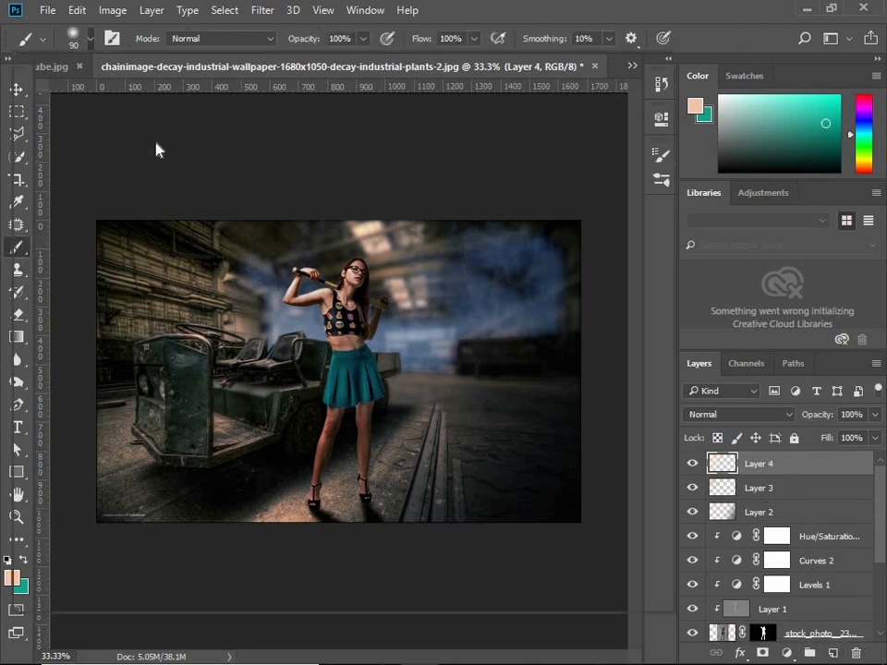
left_click(90, 38)
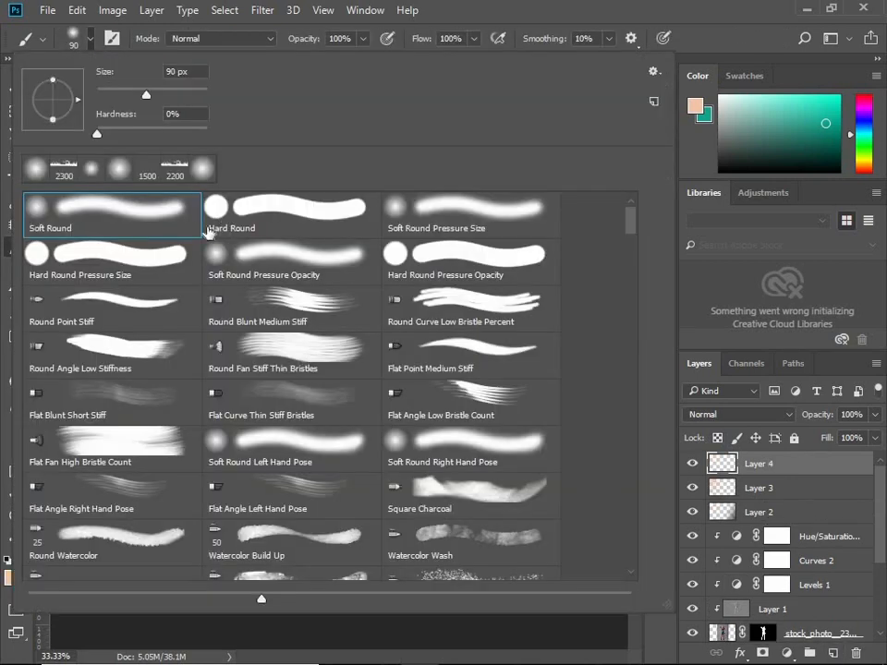
left_click(148, 176)
left_click(443, 21)
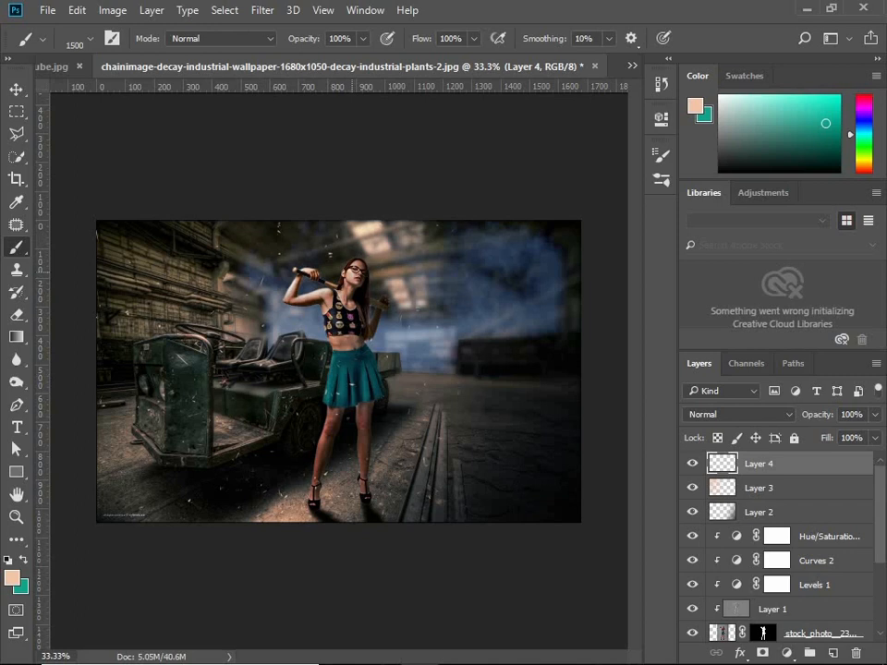
Step: Reduce the dust particle layer's opacity to 71%
left_click(15, 90)
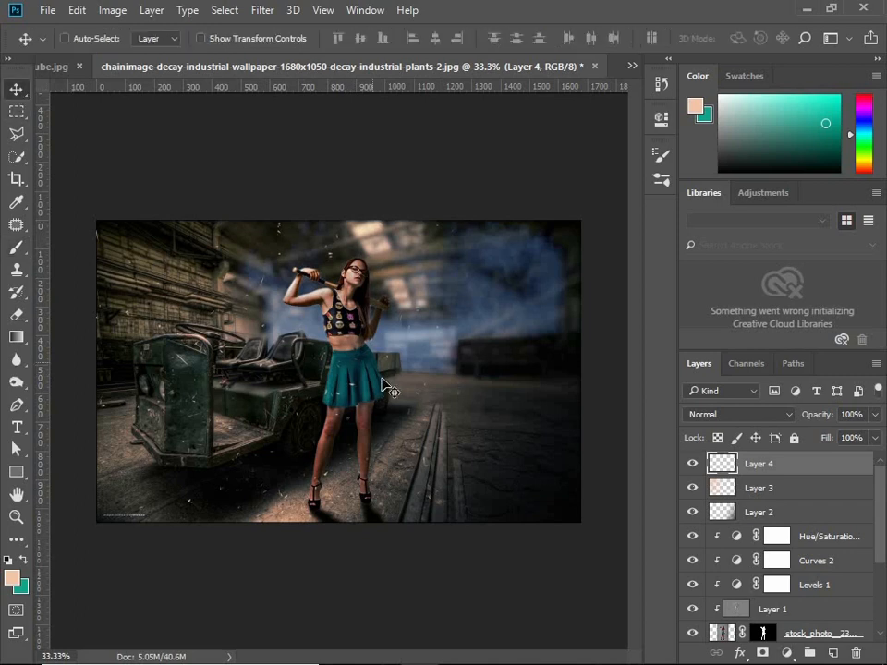
left_click(875, 414)
left_click_drag(874, 435, 857, 436)
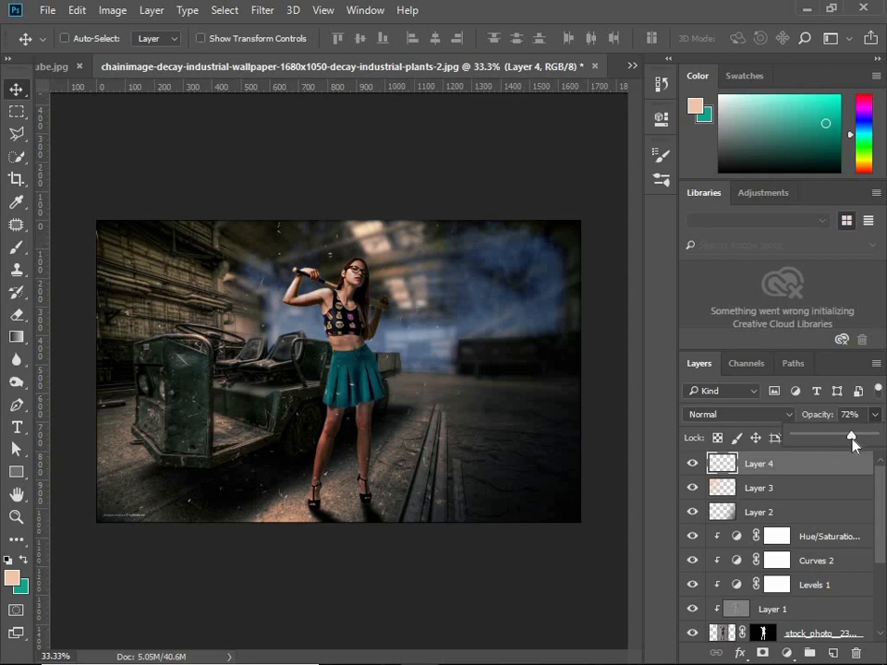
left_click_drag(855, 448, 857, 448)
Step: Apply a Motion Blur to the dust particle layer with an angle of -58° and a distance of 10 pixels
left_click(262, 10)
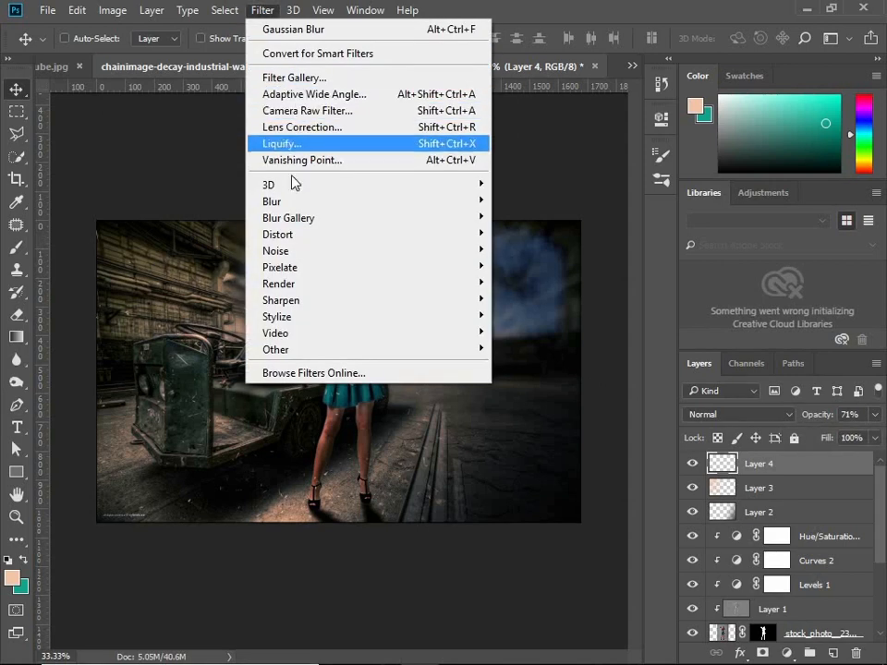
mouse_move(293, 202)
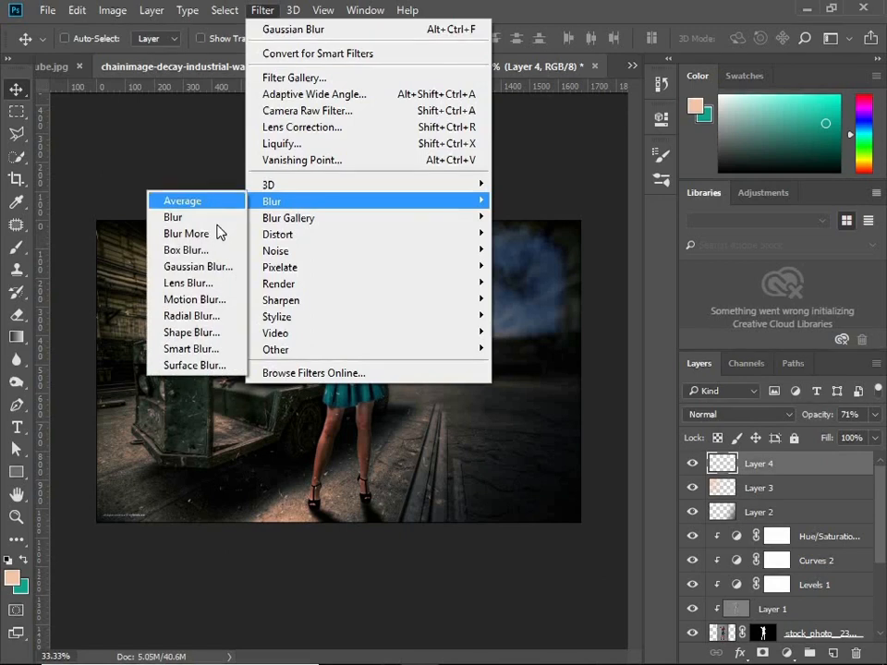
left_click(211, 300)
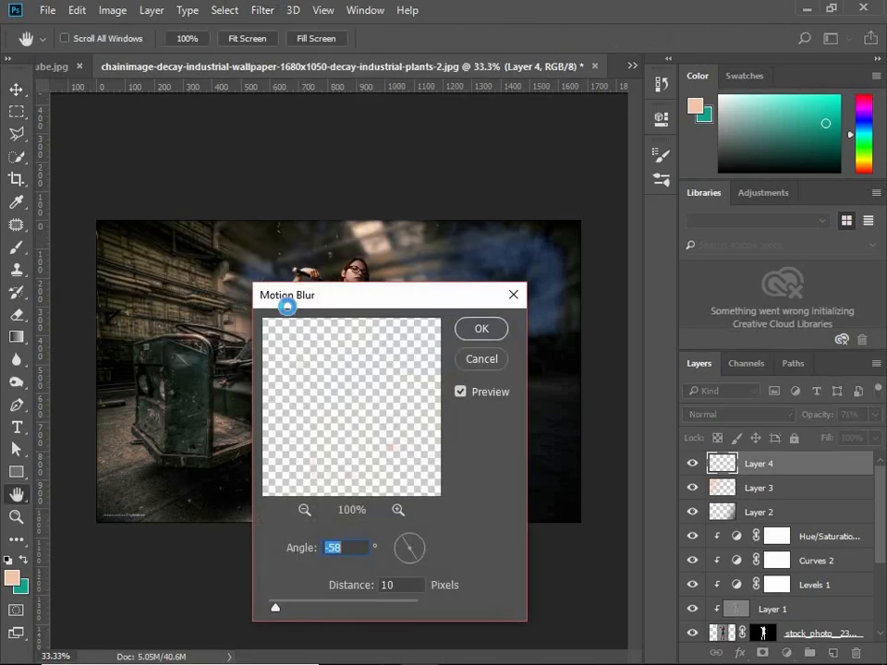
left_click(473, 333)
key("v")
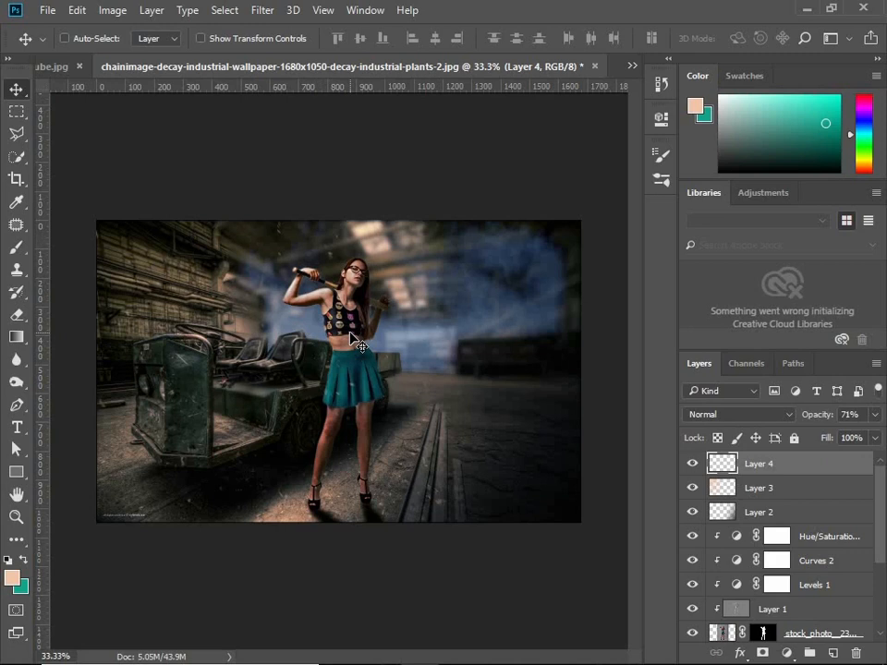
scroll(360, 341, "up", 3)
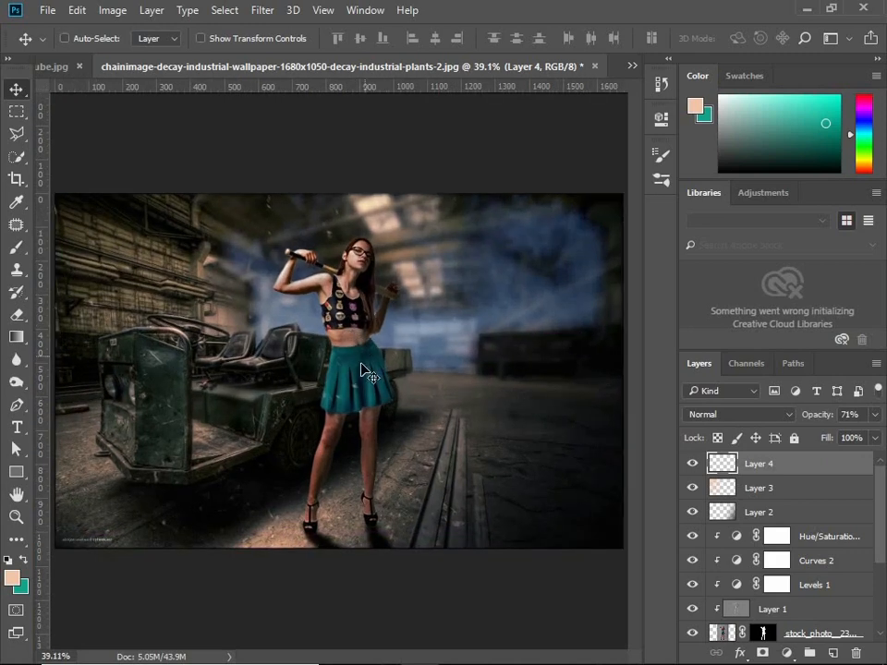
left_click(16, 517)
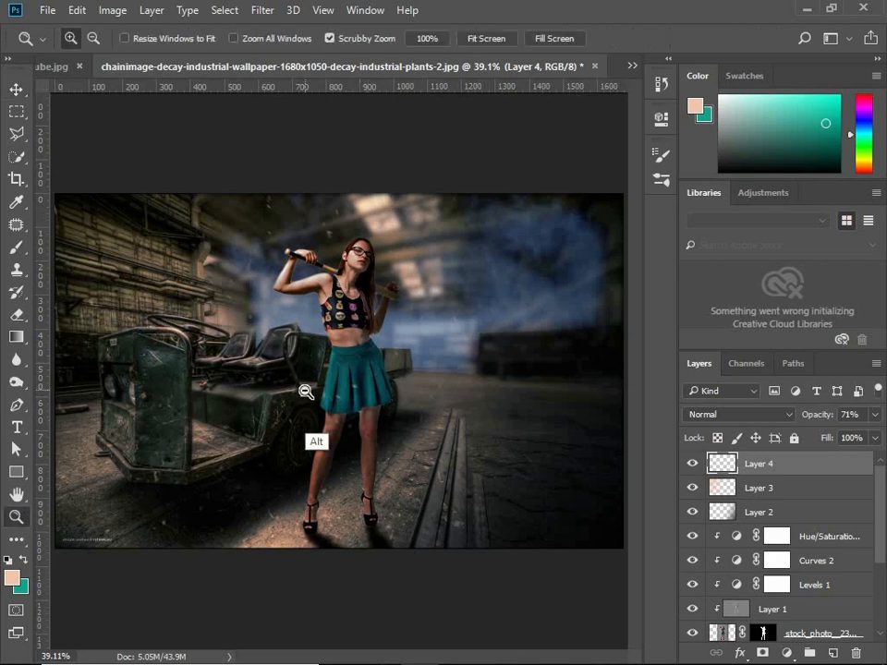
left_click(305, 391, "alt")
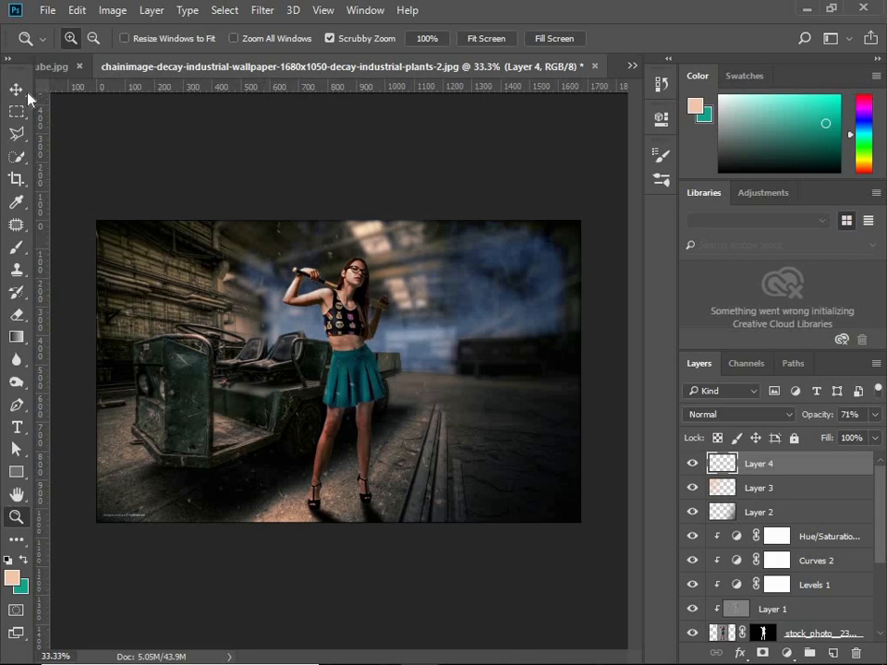
left_click(16, 89)
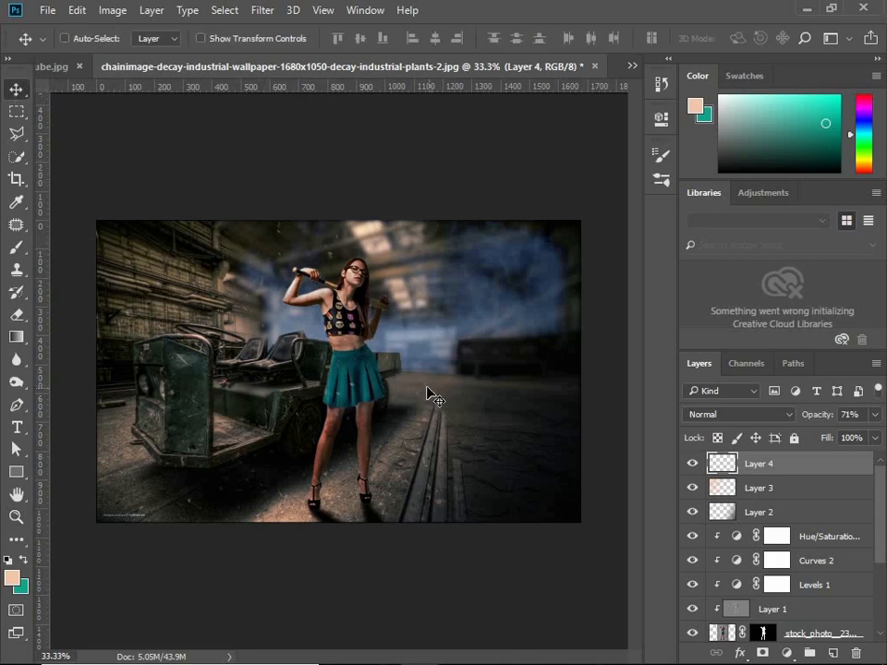